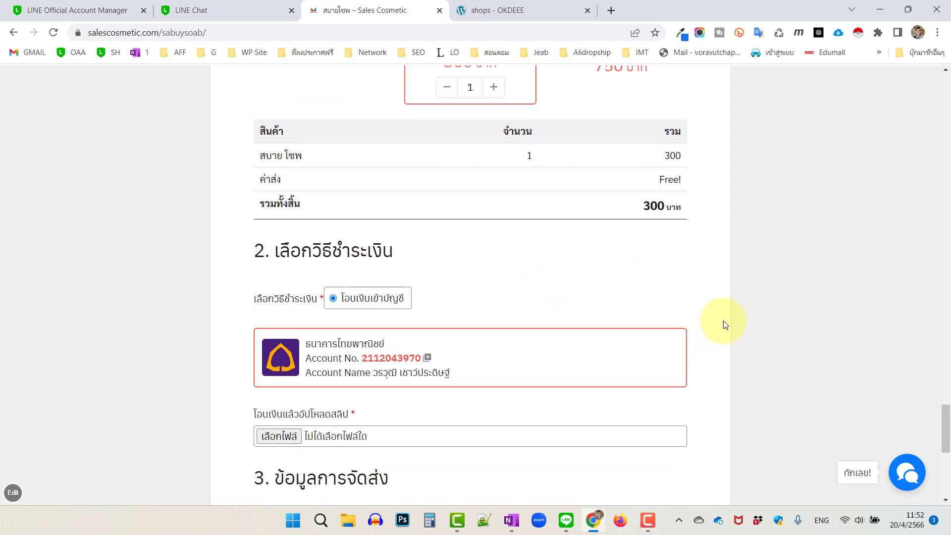
Review the soap packages and product details on the sales page, and look through the courses listed in the OKDEEE shop.
{"action": "scroll", "coordinate": [724, 321], "scroll_direction": "up", "scroll_amount": 5}
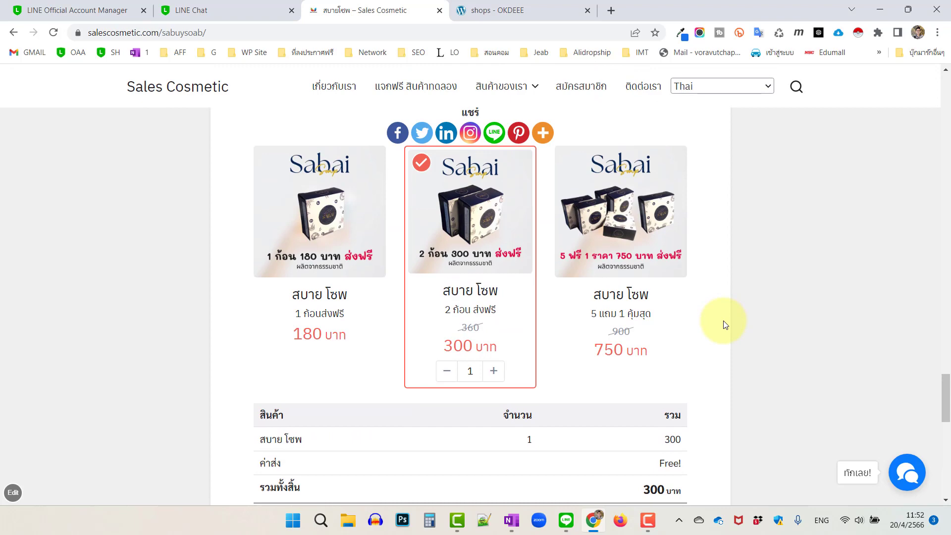
{"action": "scroll", "coordinate": [724, 325], "scroll_direction": "up", "scroll_amount": 3}
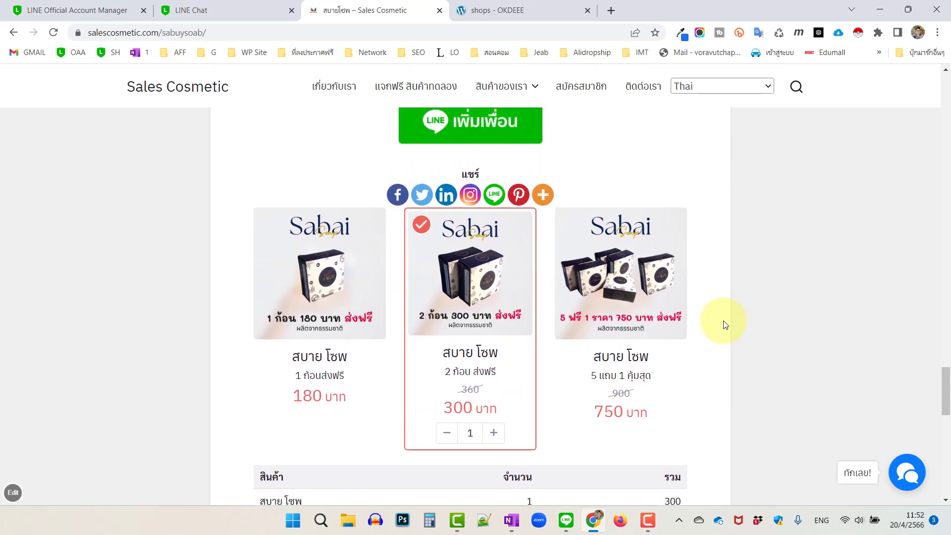
{"action": "scroll", "coordinate": [724, 325], "scroll_direction": "up", "scroll_amount": 12}
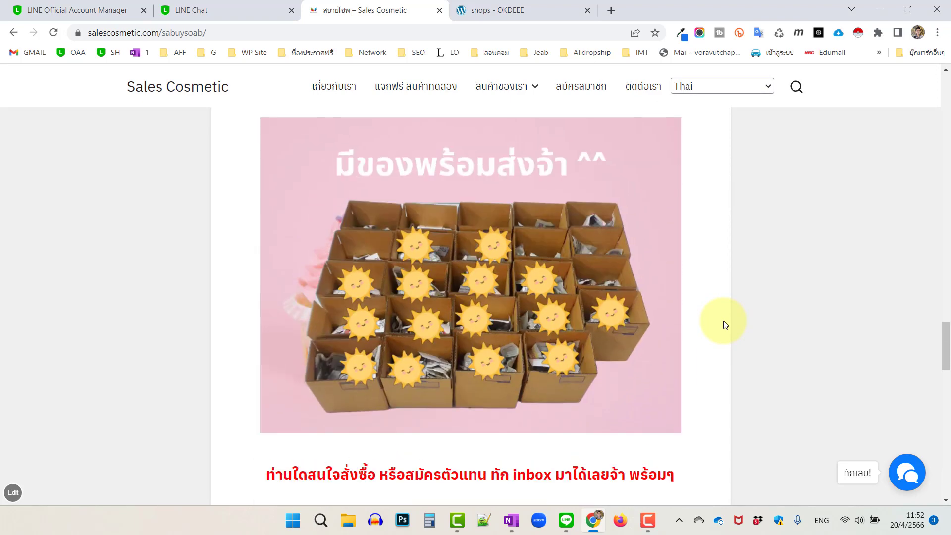
{"action": "scroll", "coordinate": [724, 324], "scroll_direction": "up", "scroll_amount": 10}
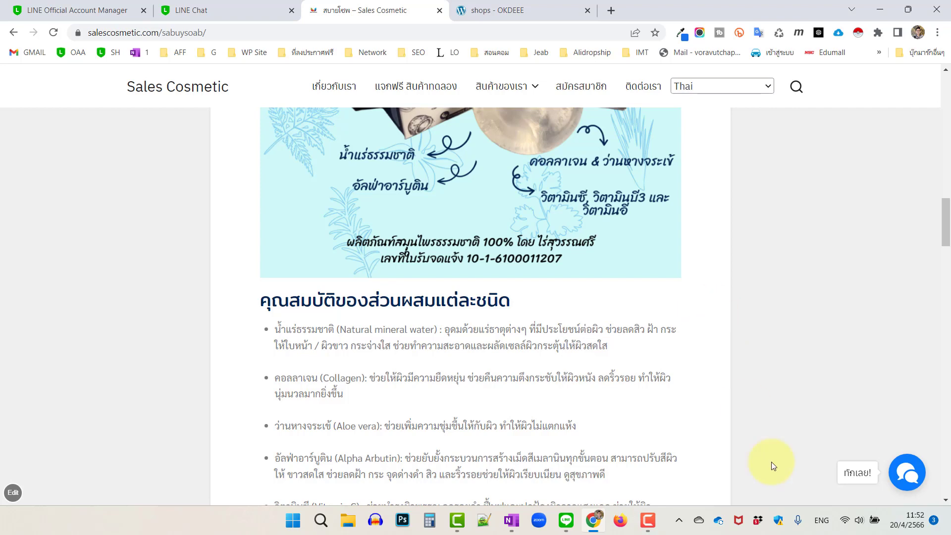
{"action": "left_click", "coordinate": [539, 12]}
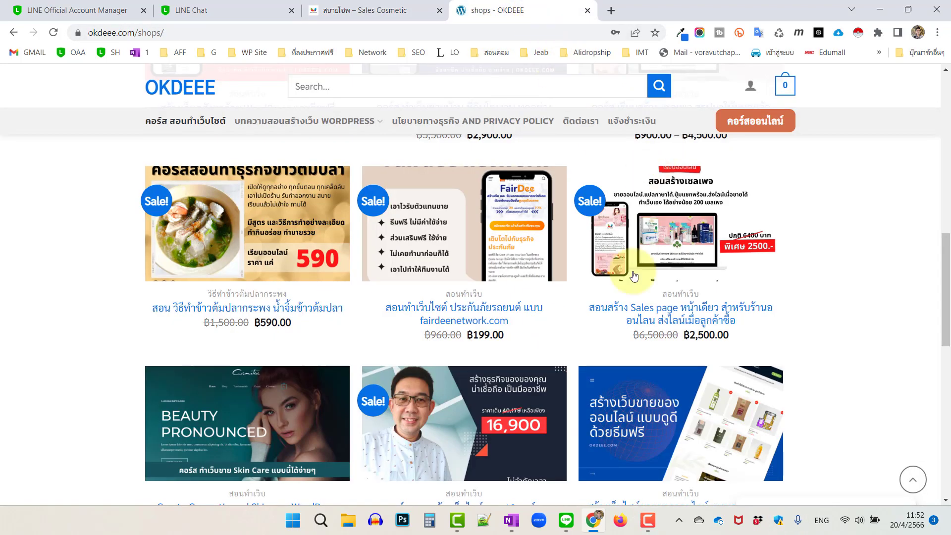
{"action": "scroll", "coordinate": [793, 304], "scroll_direction": "down", "scroll_amount": 4}
{"action": "scroll", "coordinate": [847, 319], "scroll_direction": "down", "scroll_amount": 4}
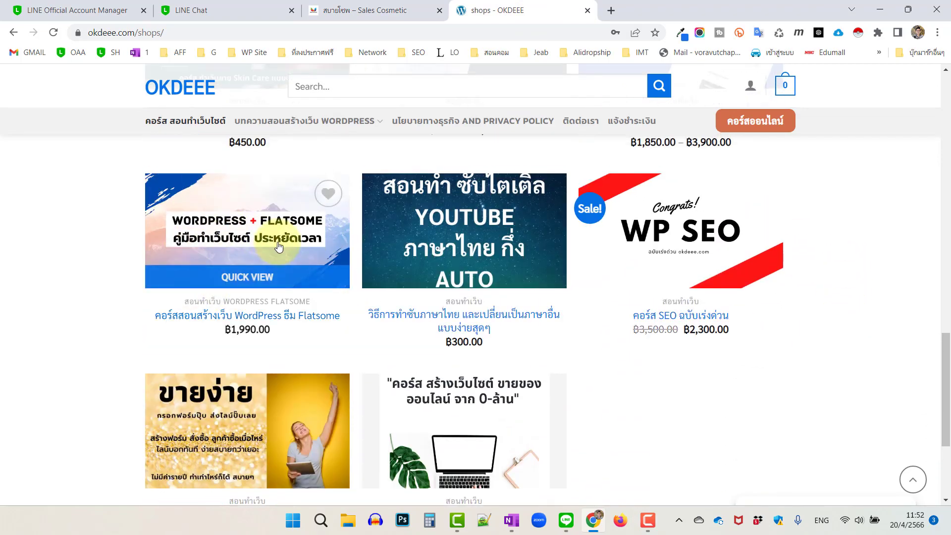
{"action": "scroll", "coordinate": [303, 245], "scroll_direction": "up", "scroll_amount": 15}
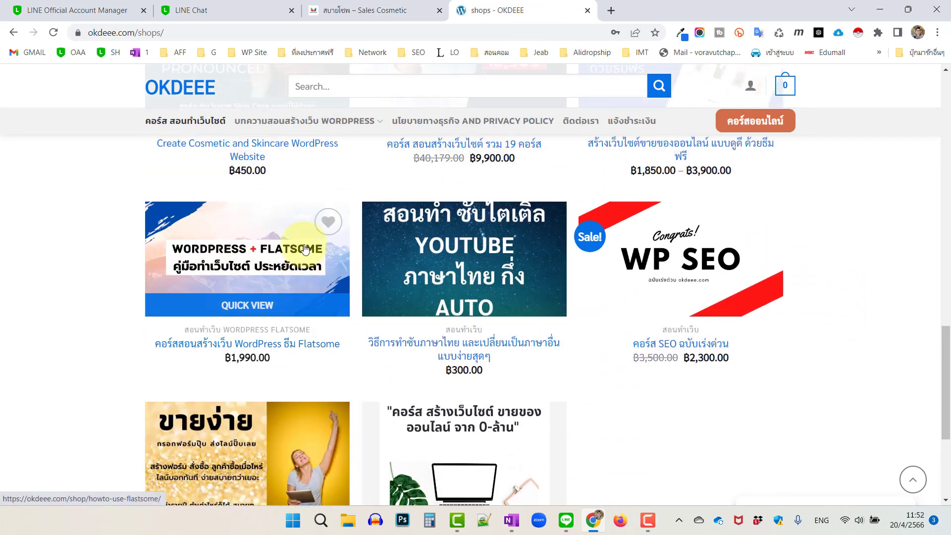
{"action": "scroll", "coordinate": [303, 256], "scroll_direction": "up", "scroll_amount": 5}
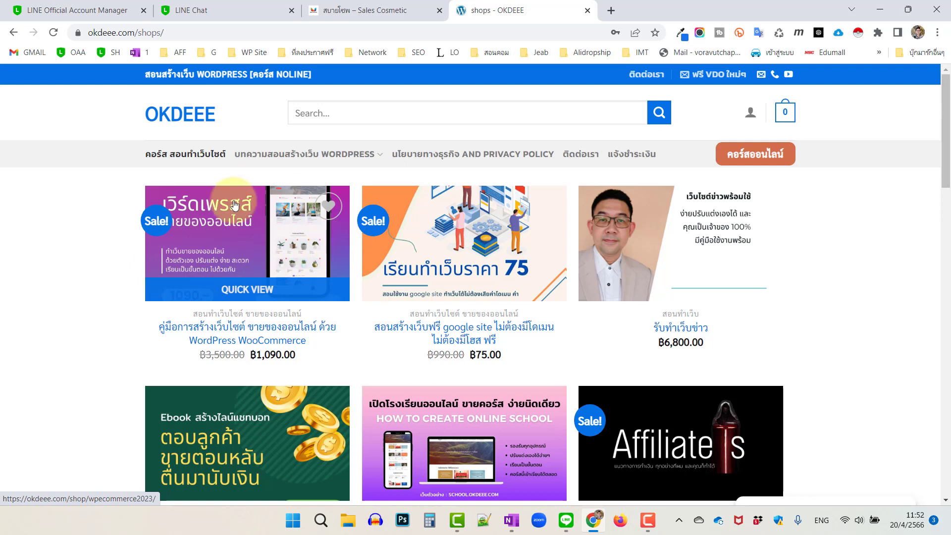
Open the WordPress admin dashboard at salescosmetic.com/wp-admin and collapse the PHP update recommendation box.
{"action": "left_click", "coordinate": [364, 14]}
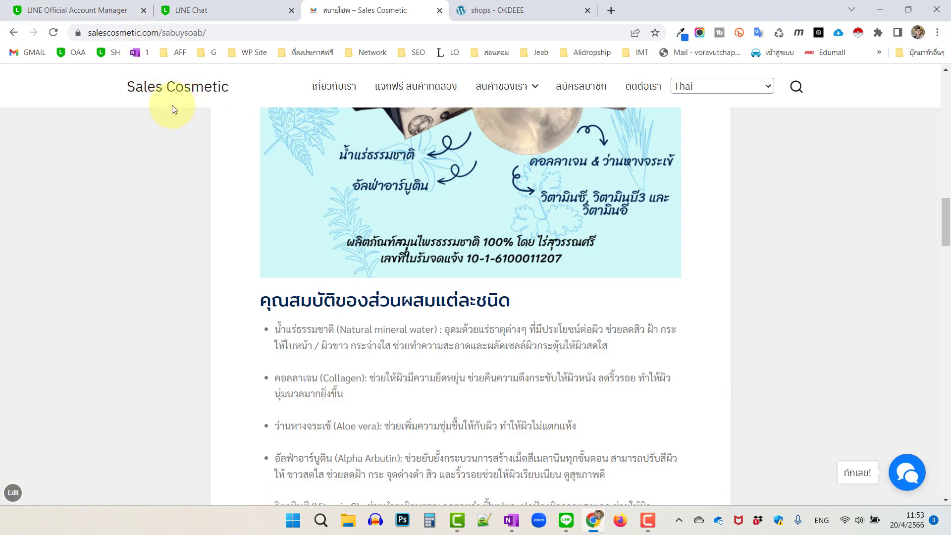
{"action": "scroll", "coordinate": [173, 106], "scroll_direction": "up", "scroll_amount": 2}
{"action": "left_click", "coordinate": [221, 31]}
{"action": "left_click_drag", "start_coordinate": [282, 33], "coordinate": [191, 35]}
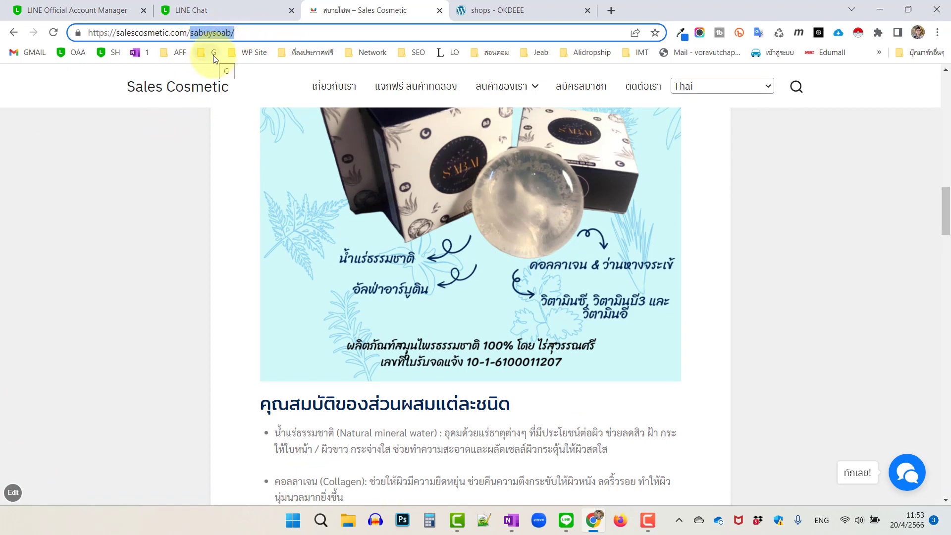
{"action": "type", "text": "wp-"}
{"action": "key", "text": "Return"}
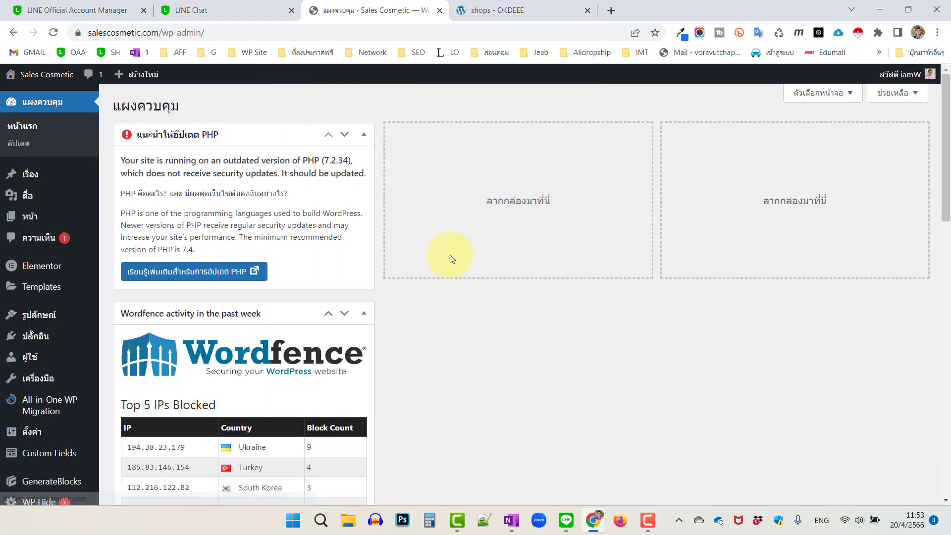
{"action": "left_click", "coordinate": [366, 137]}
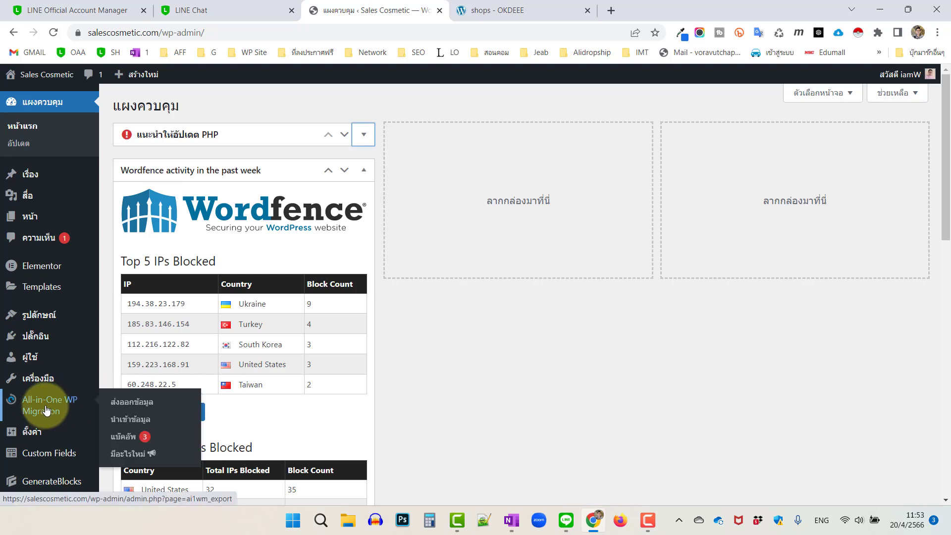
Search the new plugins to add for "woocommerce".
{"action": "mouse_move", "coordinate": [30, 335]}
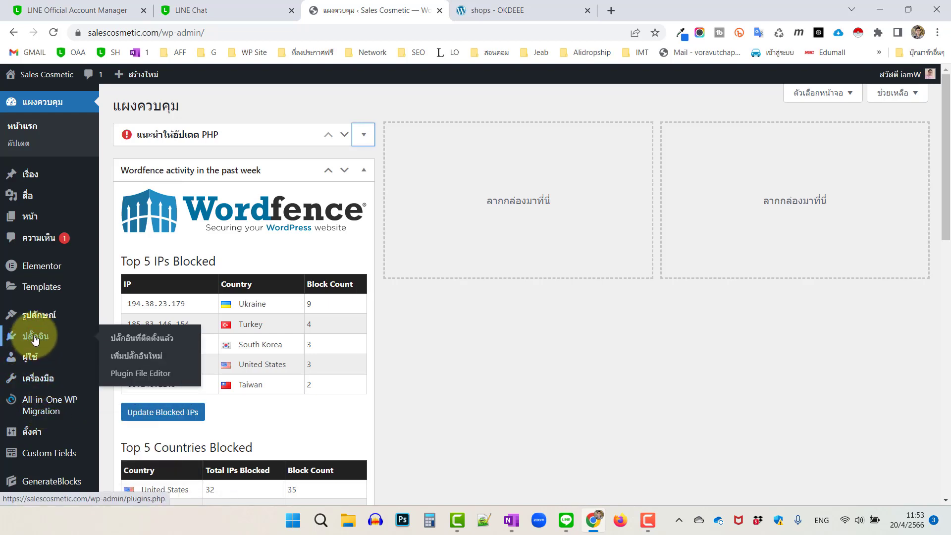
{"action": "left_click", "coordinate": [132, 357]}
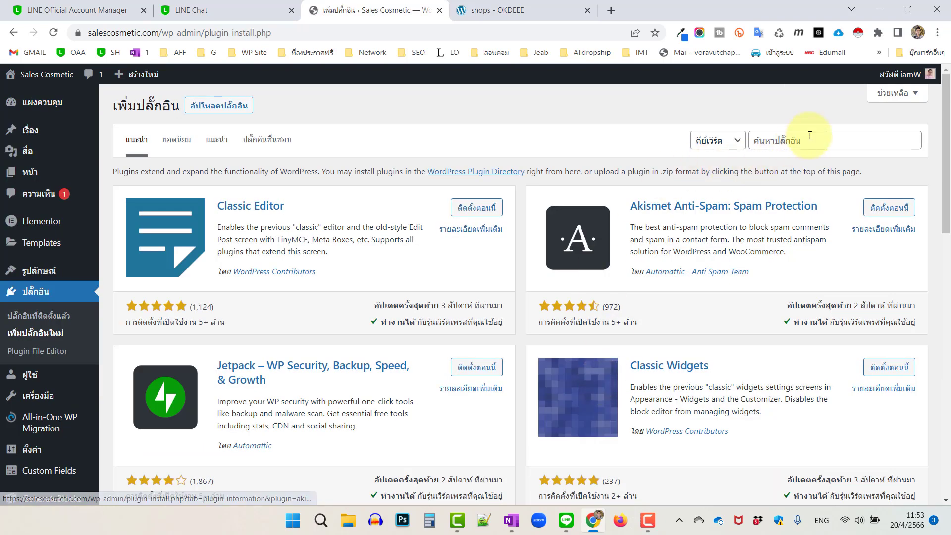
{"action": "left_click", "coordinate": [809, 140]}
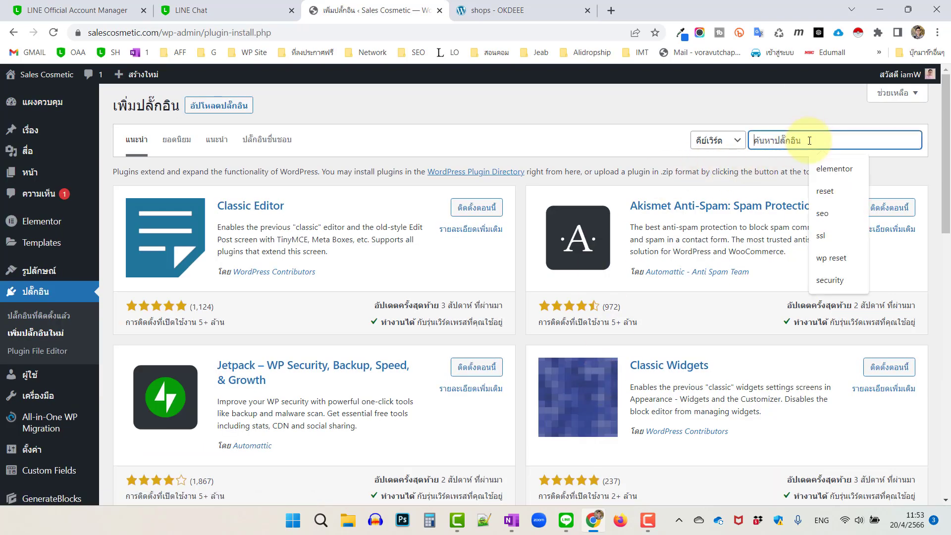
{"action": "type", "text": "woo"}
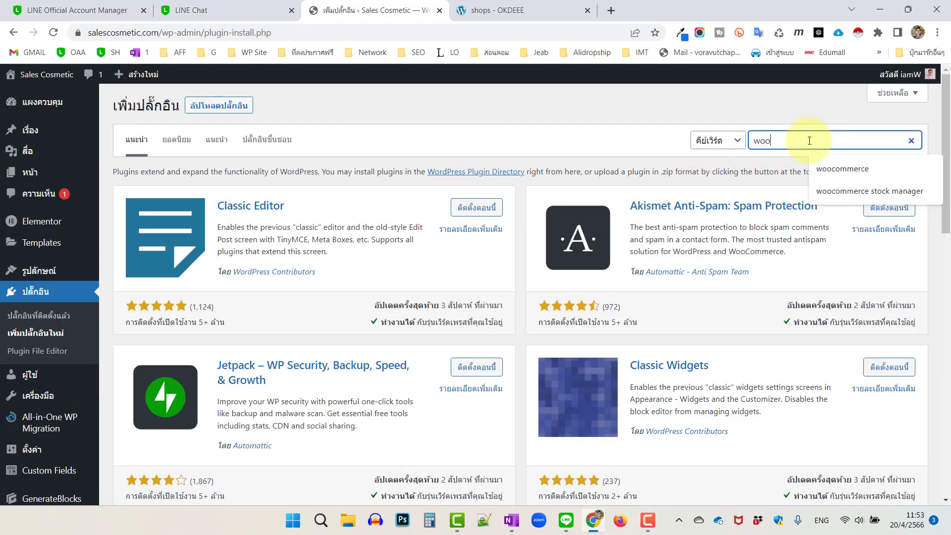
{"action": "type", "text": "commer"}
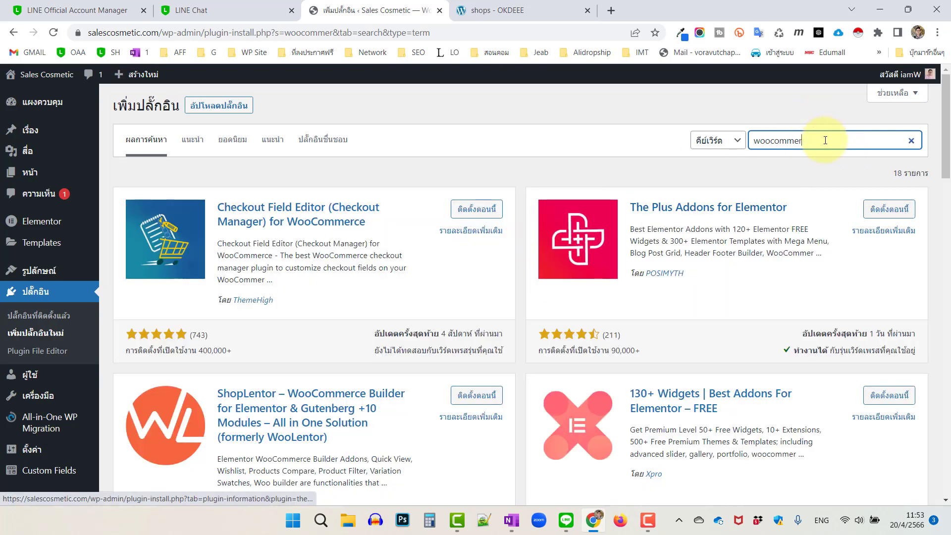
{"action": "left_click_drag", "start_coordinate": [827, 139], "coordinate": [734, 141]}
{"action": "type", "text": "w"}
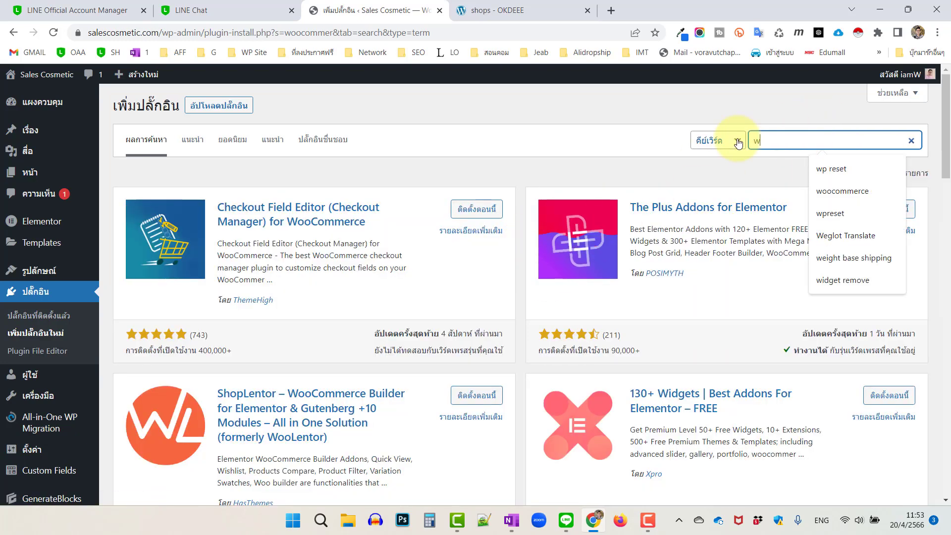
{"action": "type", "text": "oocommerce"}
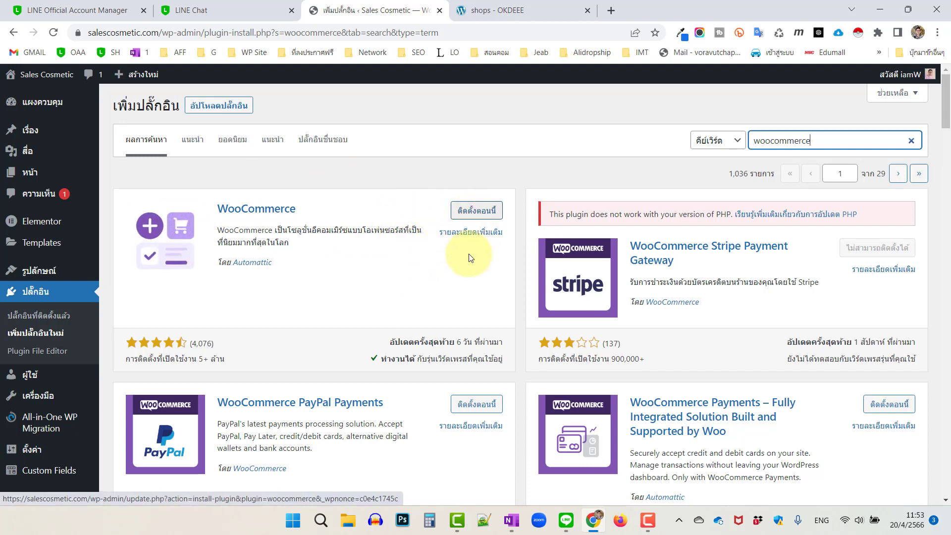
Look through the WooCommerce plugin search results and briefly view the WooCommerce developer's website.
{"action": "scroll", "coordinate": [374, 331], "scroll_direction": "down", "scroll_amount": 2}
{"action": "scroll", "coordinate": [374, 332], "scroll_direction": "down", "scroll_amount": 5}
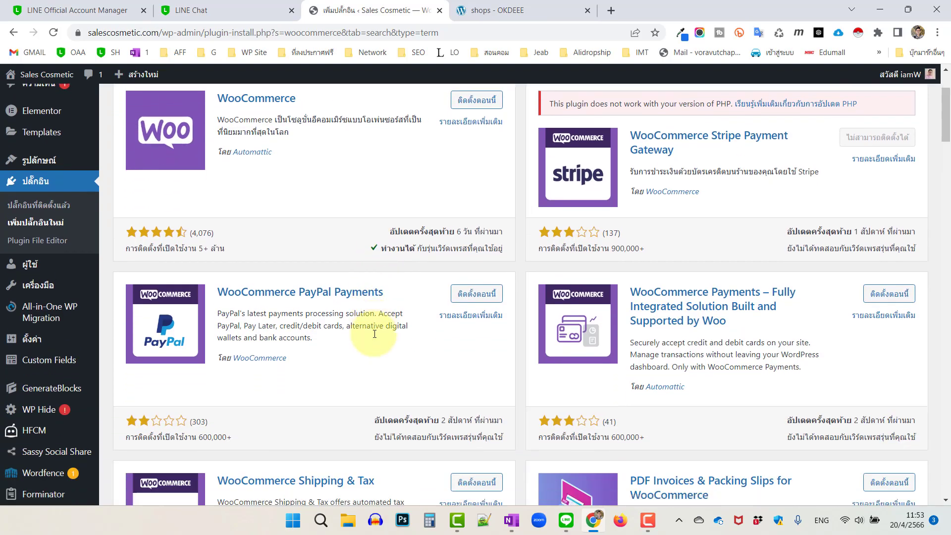
{"action": "scroll", "coordinate": [374, 334], "scroll_direction": "down", "scroll_amount": 10}
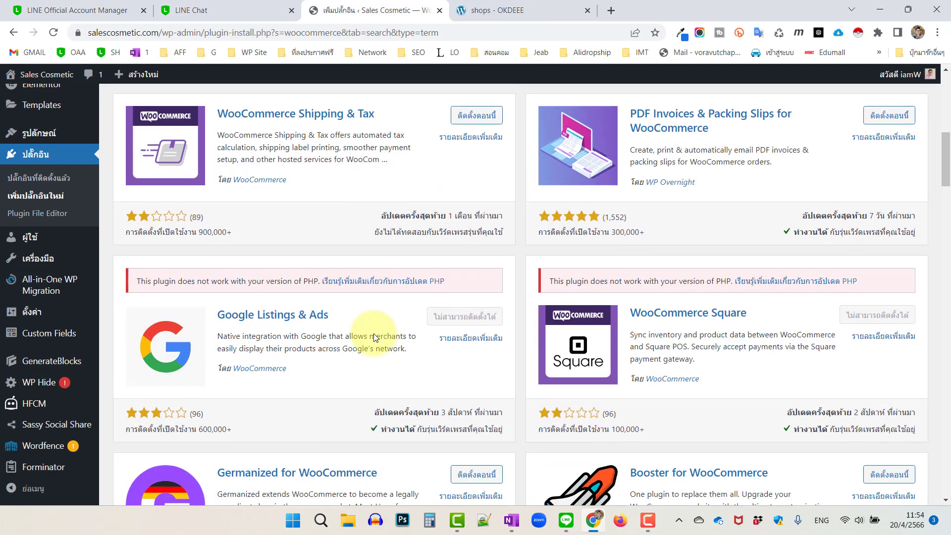
{"action": "scroll", "coordinate": [374, 334], "scroll_direction": "down", "scroll_amount": 12}
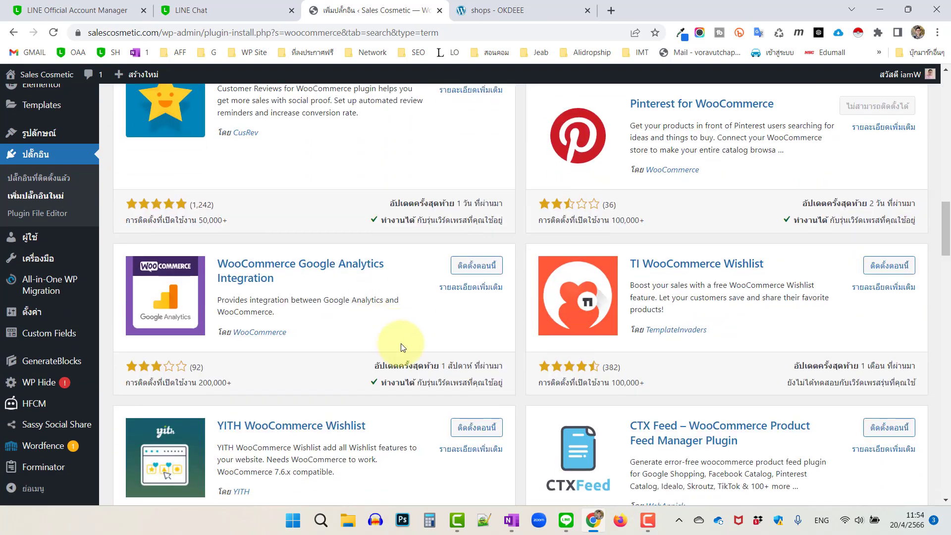
{"action": "scroll", "coordinate": [424, 350], "scroll_direction": "up", "scroll_amount": 20}
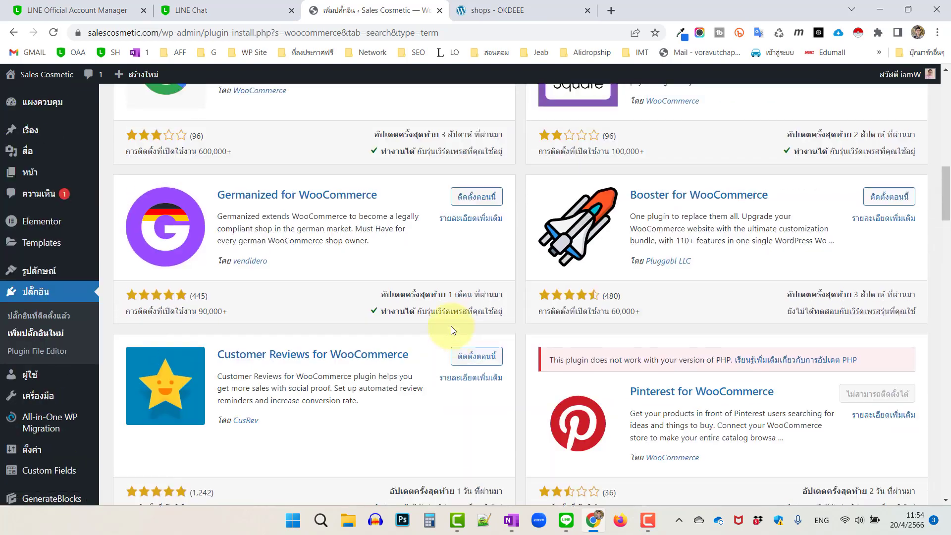
{"action": "scroll", "coordinate": [451, 326], "scroll_direction": "up", "scroll_amount": 7}
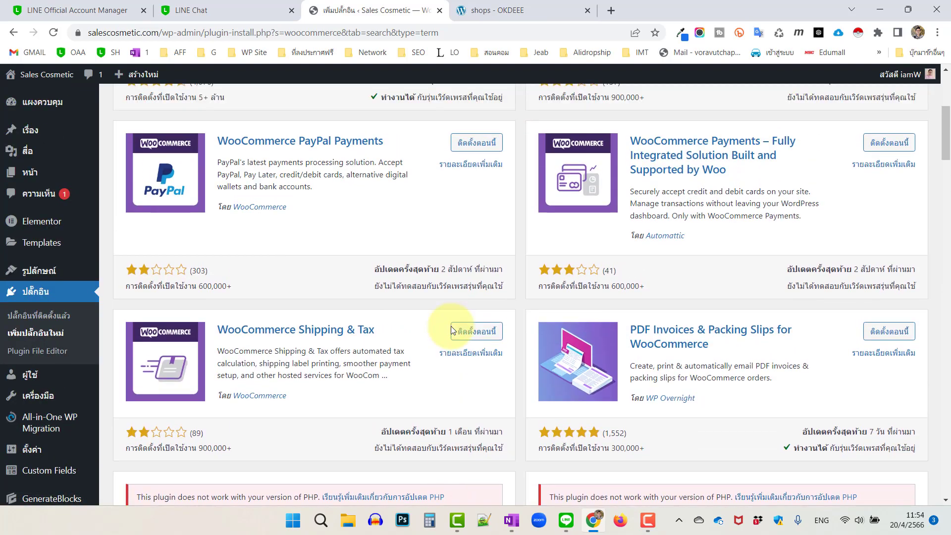
{"action": "scroll", "coordinate": [451, 329], "scroll_direction": "up", "scroll_amount": 2}
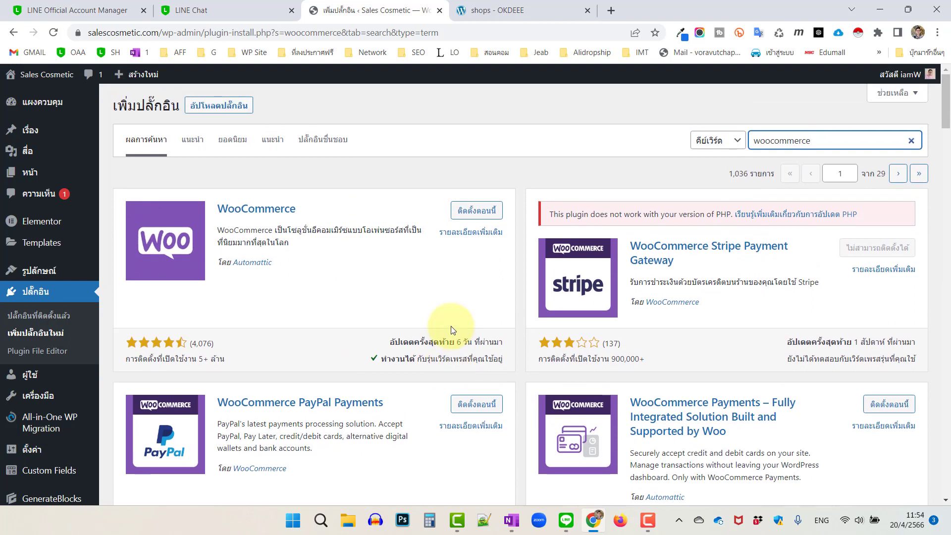
{"action": "left_click", "coordinate": [684, 305]}
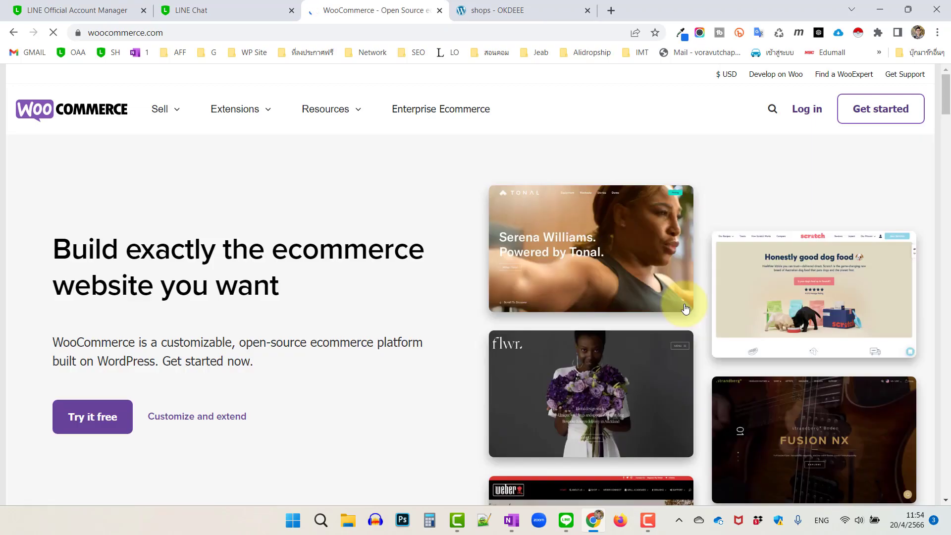
{"action": "key", "text": "alt+Left"}
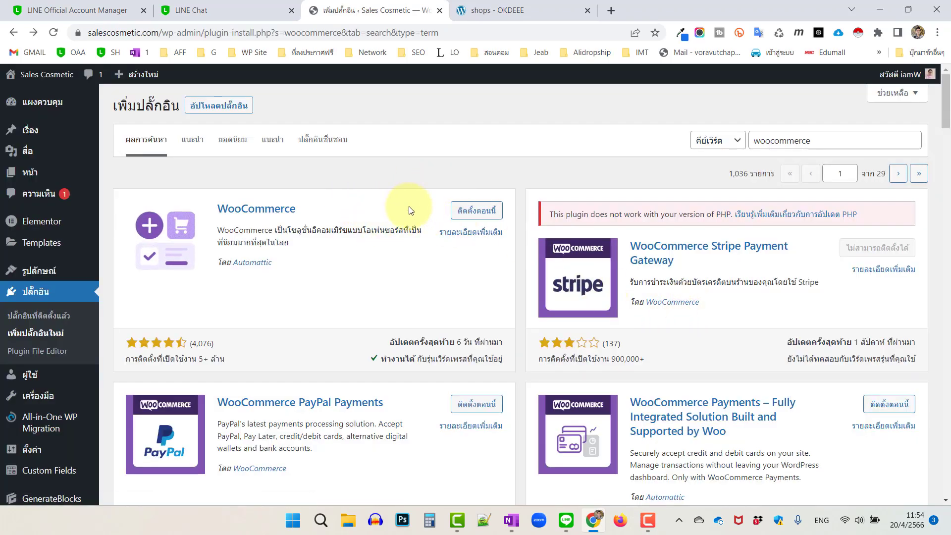
Install and activate the WooCommerce plugin by Automattic, and dismiss its PHP version requirements notice.
{"action": "left_click", "coordinate": [483, 211]}
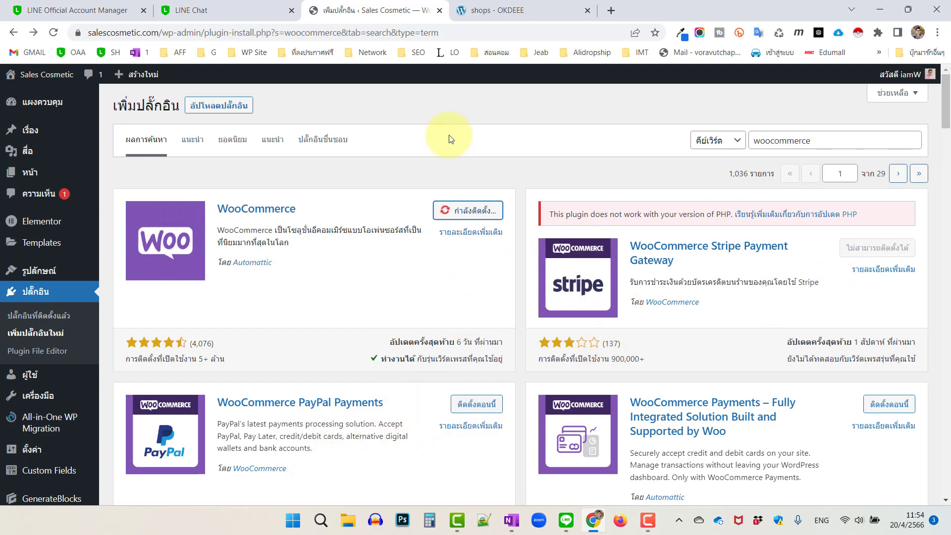
{"action": "left_click", "coordinate": [496, 10]}
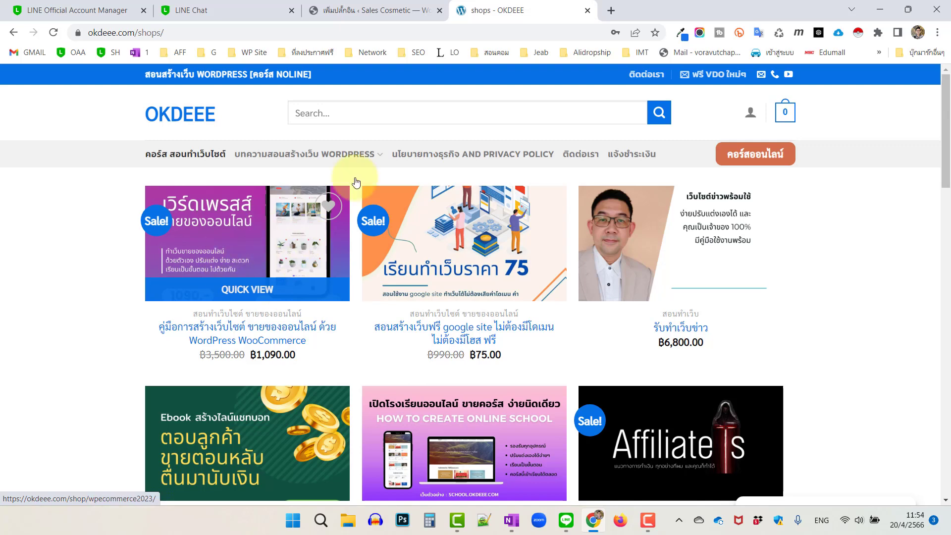
{"action": "left_click", "coordinate": [382, 11]}
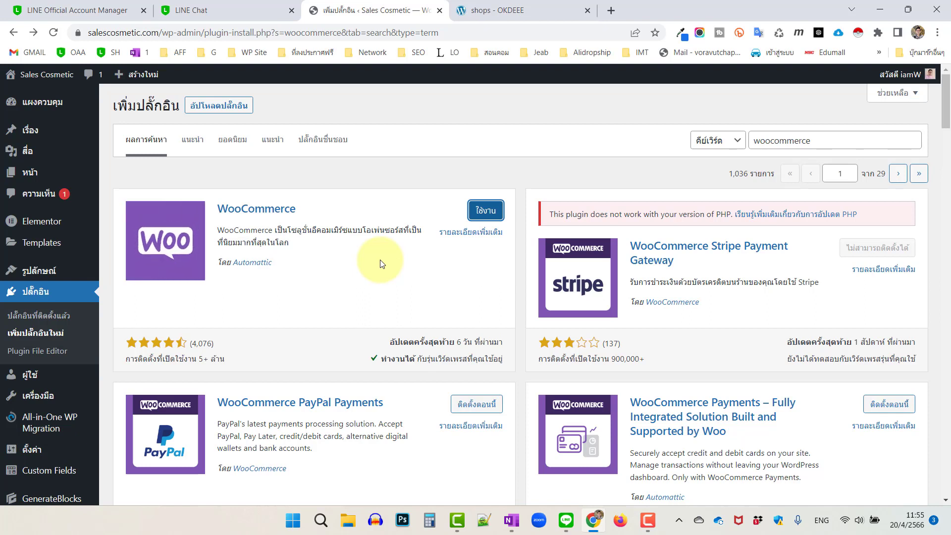
{"action": "left_click", "coordinate": [485, 211]}
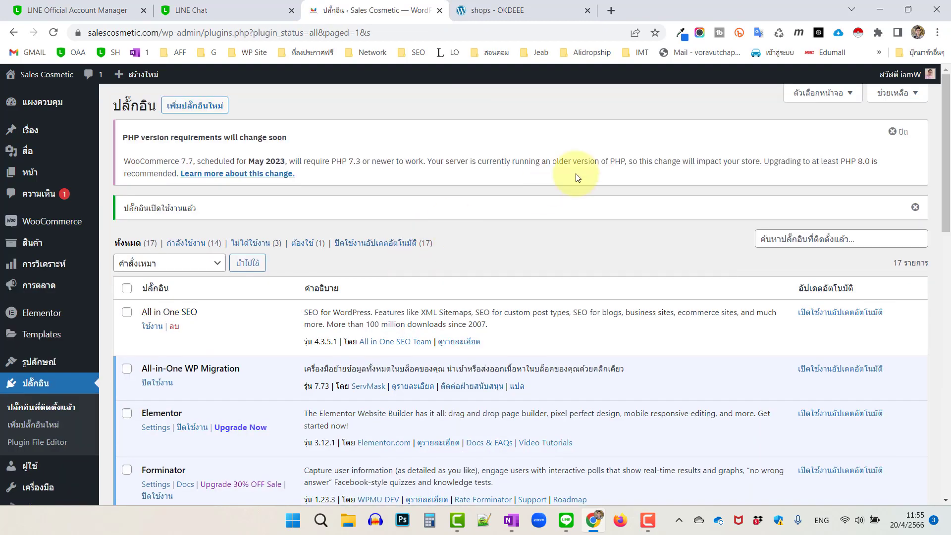
{"action": "left_click", "coordinate": [898, 132]}
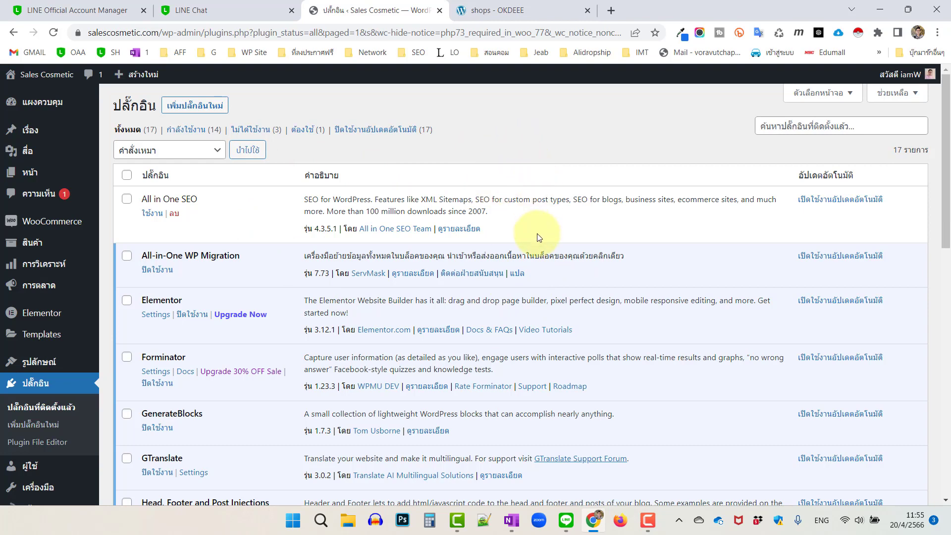
Examine the list of installed plugins on the Sales Cosmetic site.
{"action": "scroll", "coordinate": [539, 237], "scroll_direction": "down", "scroll_amount": 2}
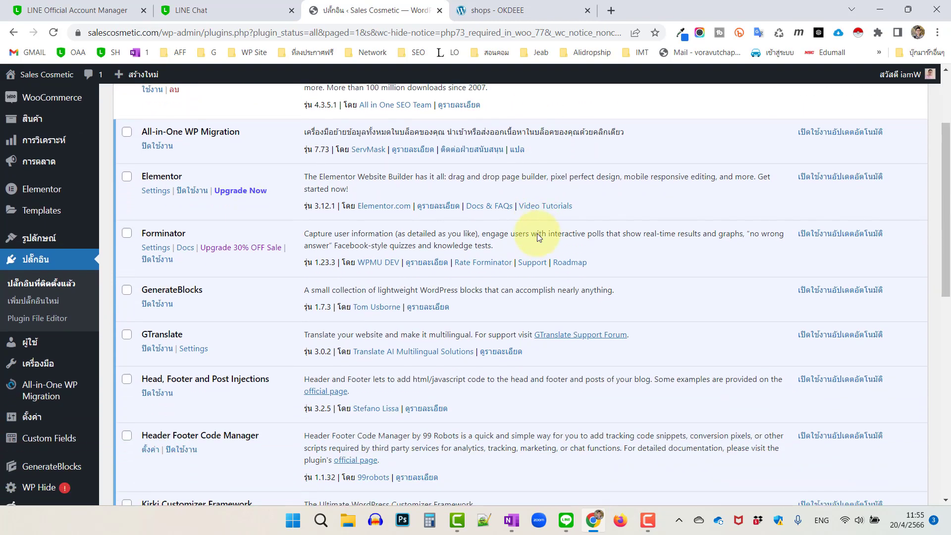
{"action": "scroll", "coordinate": [537, 233], "scroll_direction": "down", "scroll_amount": 2}
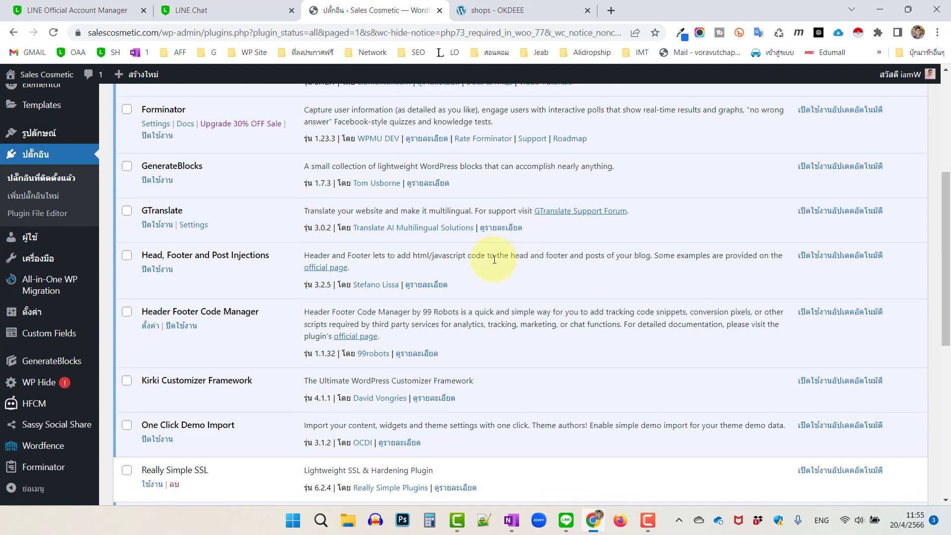
{"action": "scroll", "coordinate": [358, 345], "scroll_direction": "up", "scroll_amount": 4}
{"action": "scroll", "coordinate": [219, 336], "scroll_direction": "down", "scroll_amount": 1}
{"action": "scroll", "coordinate": [92, 379], "scroll_direction": "down", "scroll_amount": 2}
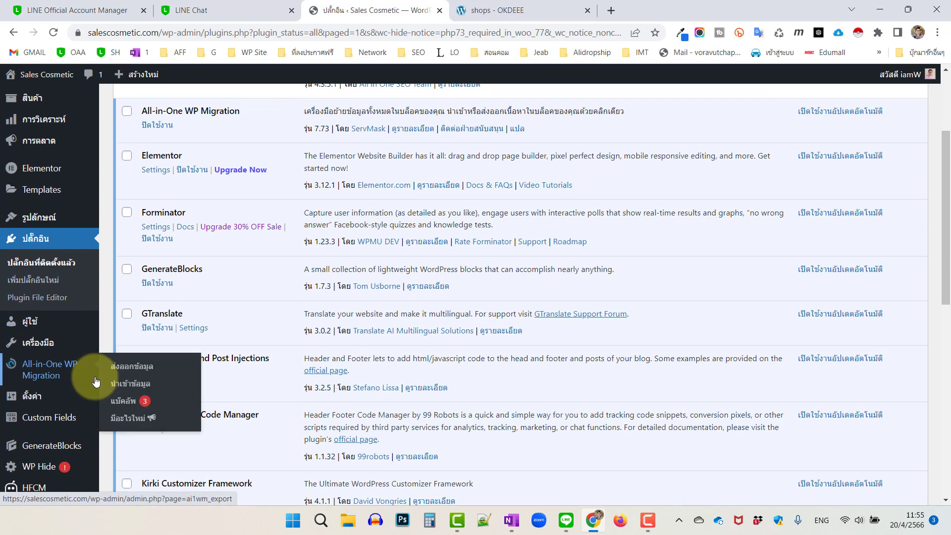
Open the product categories page of the shop's products section.
{"action": "scroll", "coordinate": [69, 351], "scroll_direction": "down", "scroll_amount": 1}
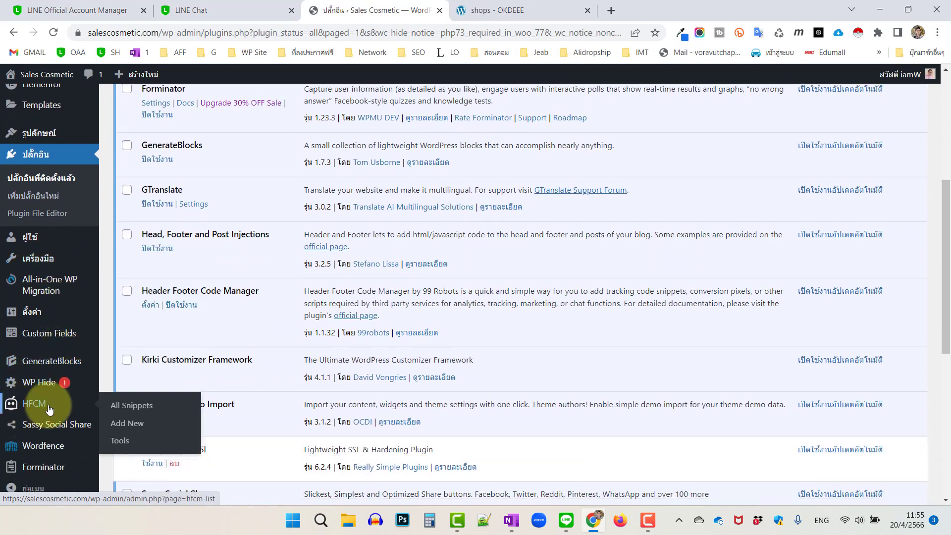
{"action": "scroll", "coordinate": [29, 327], "scroll_direction": "up", "scroll_amount": 3}
{"action": "scroll", "coordinate": [39, 300], "scroll_direction": "up", "scroll_amount": 2}
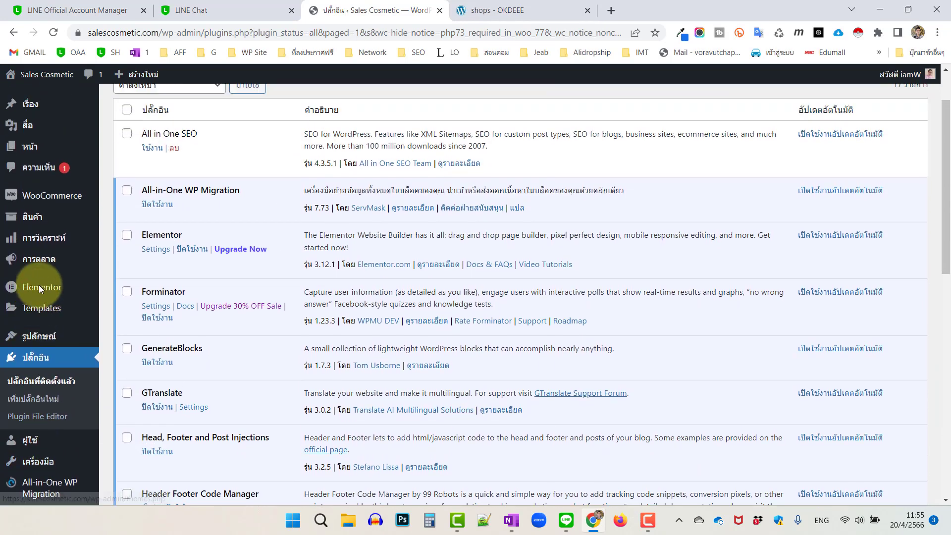
{"action": "mouse_move", "coordinate": [35, 224]}
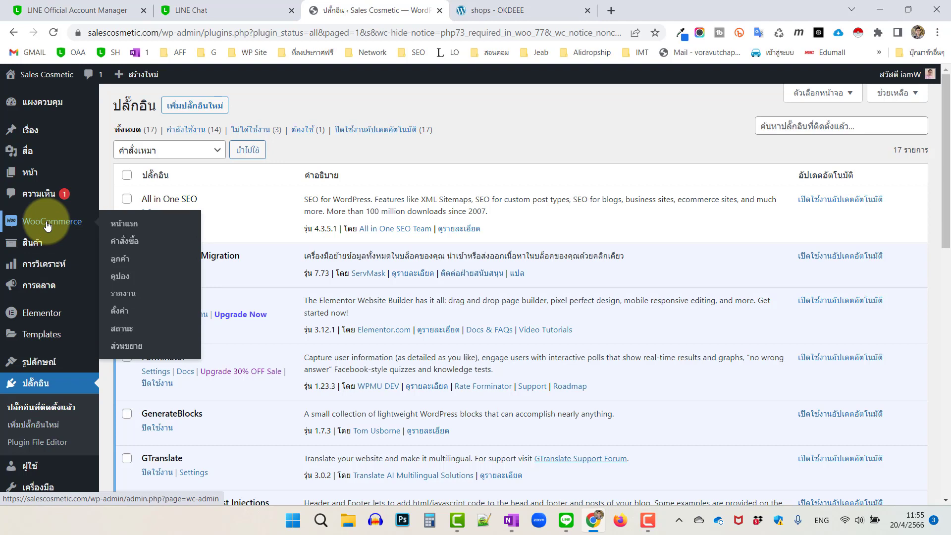
{"action": "mouse_move", "coordinate": [33, 247]}
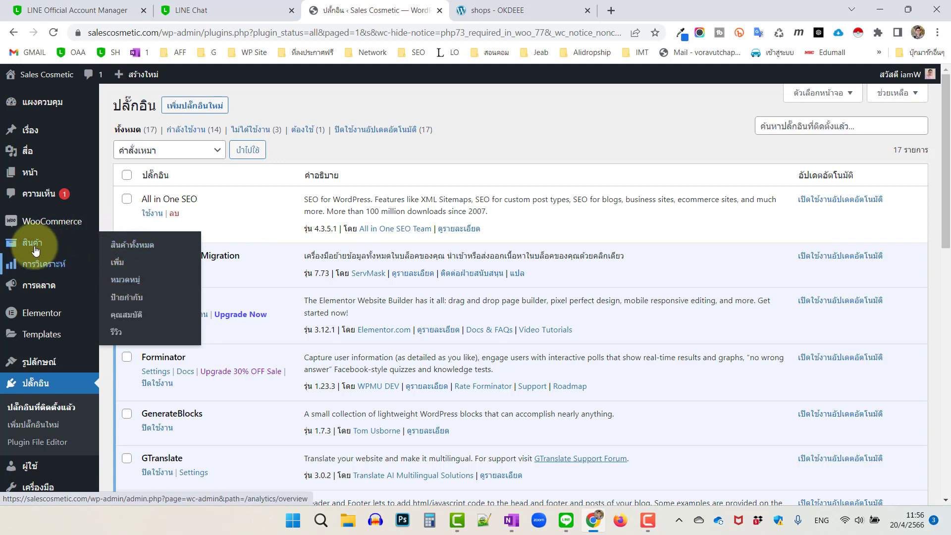
{"action": "left_click", "coordinate": [124, 280]}
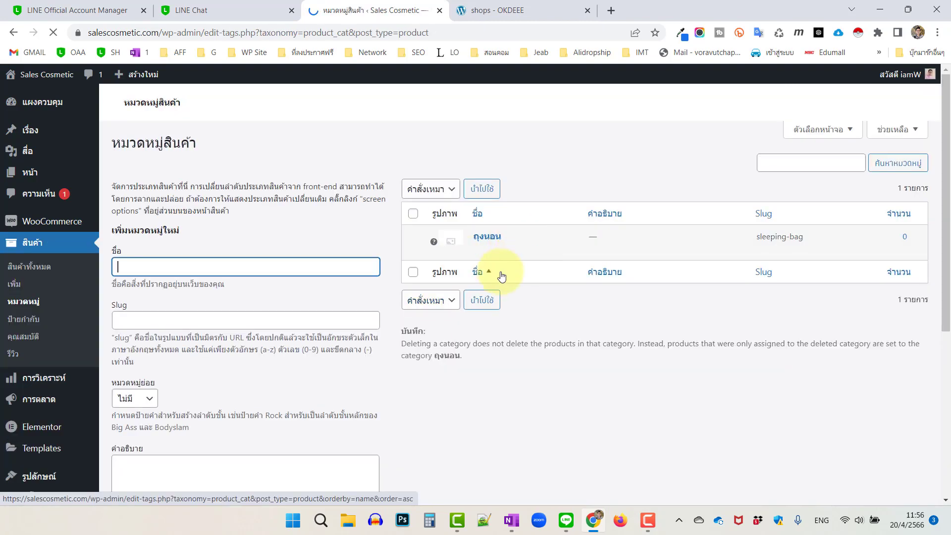
Open the ถุงนอน product category for editing, check its name and slug, and save the category.
{"action": "mouse_move", "coordinate": [495, 240]}
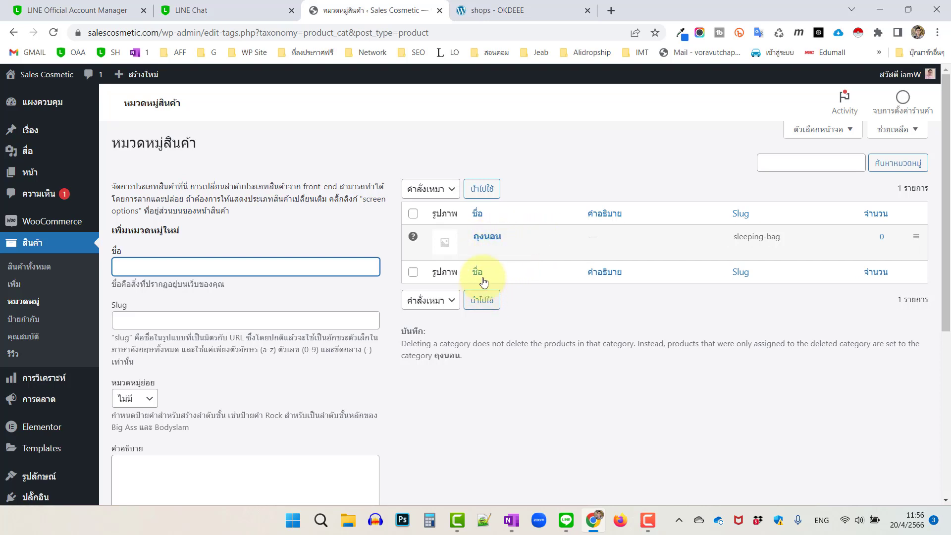
{"action": "left_click", "coordinate": [482, 250]}
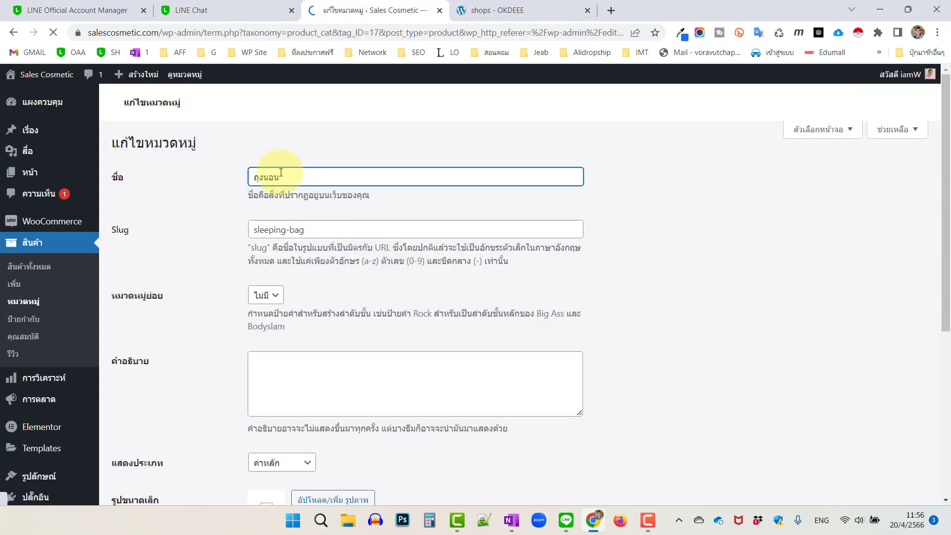
{"action": "double_click", "coordinate": [270, 176]}
{"action": "key", "text": "Tab"}
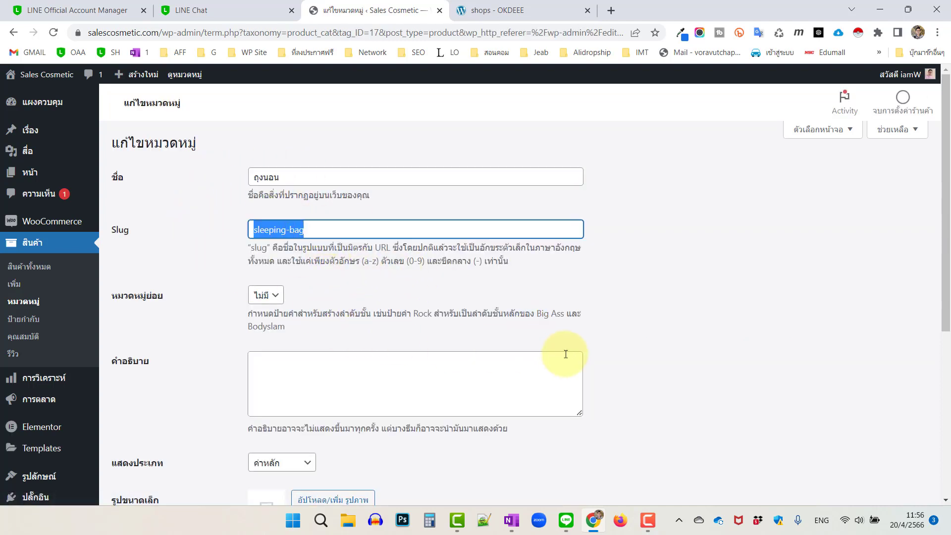
{"action": "scroll", "coordinate": [686, 349], "scroll_direction": "down", "scroll_amount": 4}
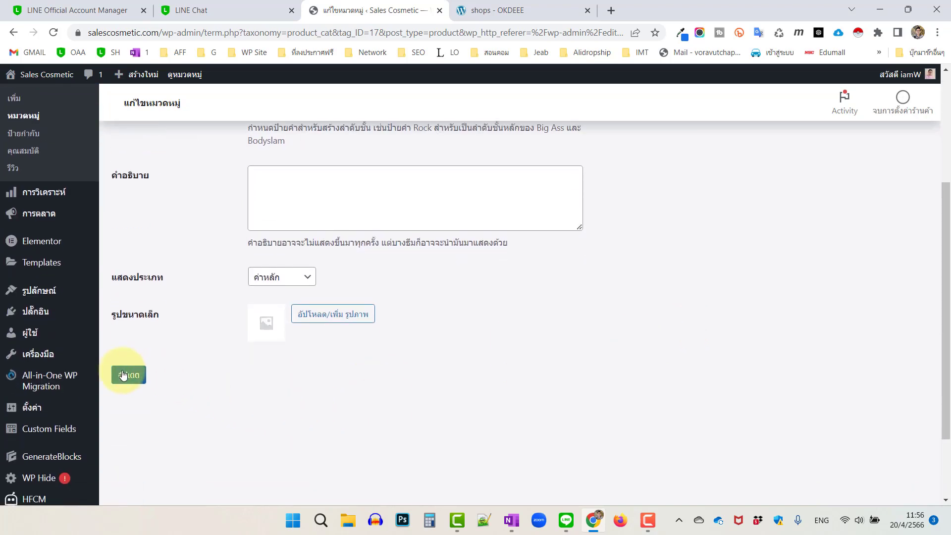
{"action": "left_click", "coordinate": [129, 374]}
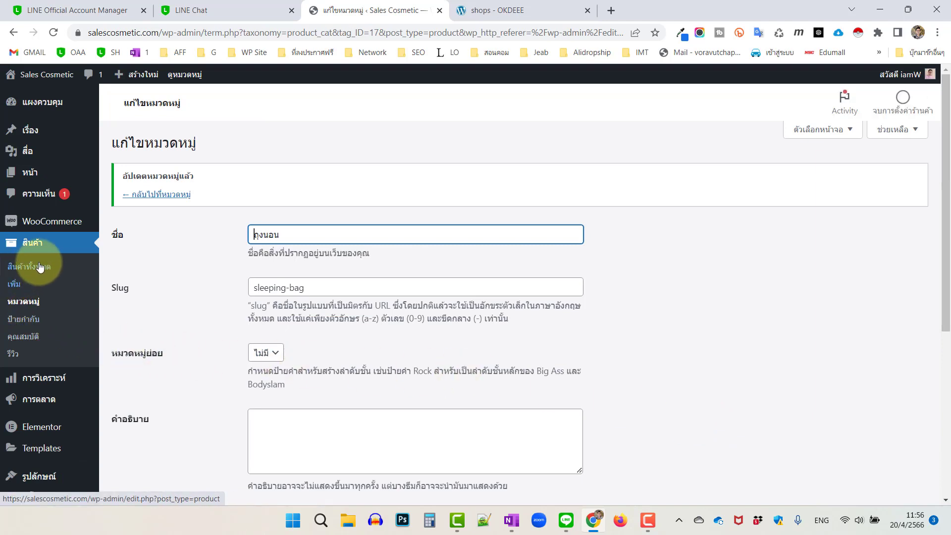
Start a new product and name it "ถุงนอนสำหรับหน้าร้อน".
{"action": "left_click", "coordinate": [13, 284]}
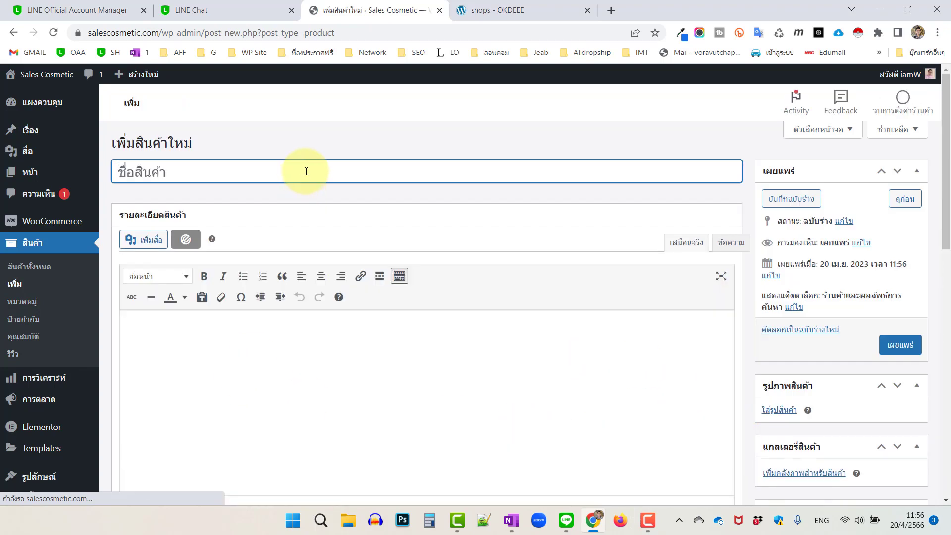
{"action": "type", "text": "5"}
{"action": "key", "text": "BackSpace"}
{"action": "key", "text": "grave"}
{"action": "type", "text": "ถุงนอนสำหรับหน้าร้อน"}
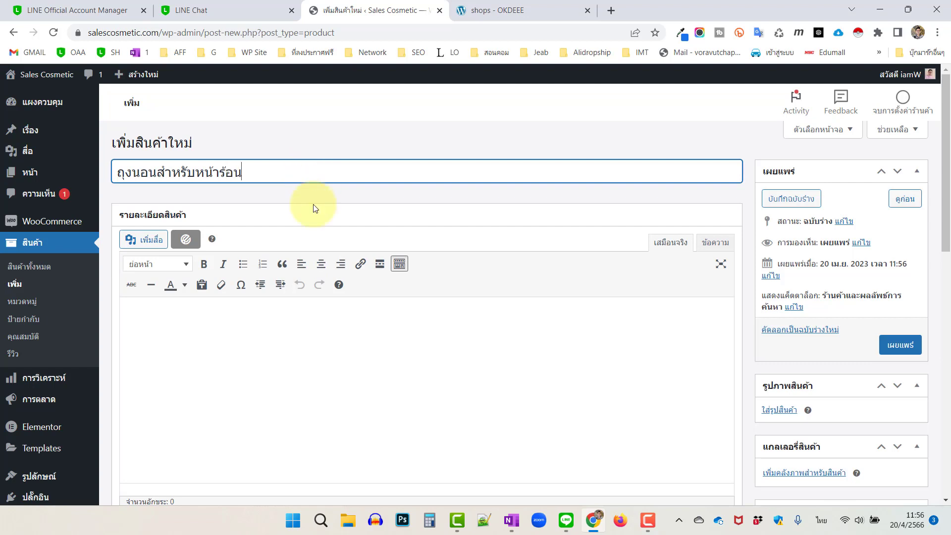
Fill the product's description with the "Why do we use it?" paragraph copied from lipsum.com.
{"action": "left_click", "coordinate": [258, 325]}
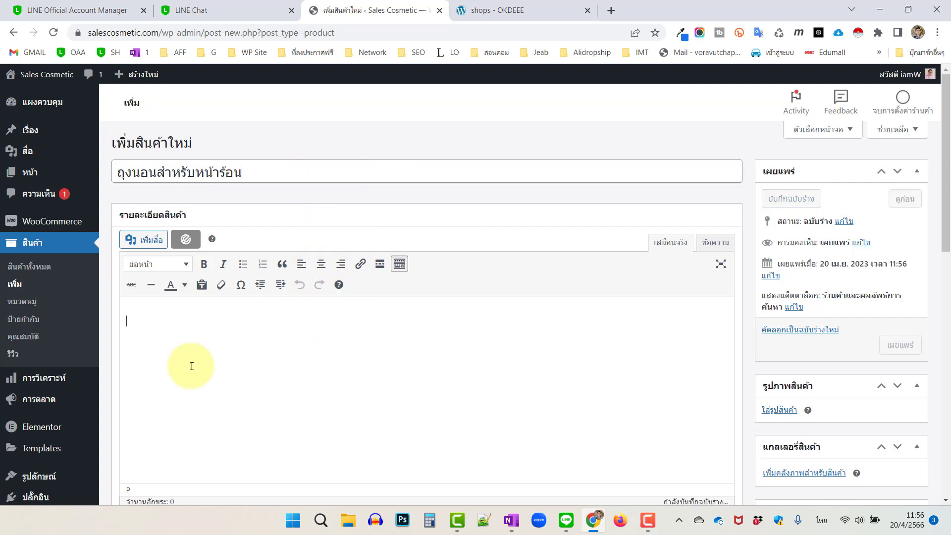
{"action": "left_click", "coordinate": [452, 53]}
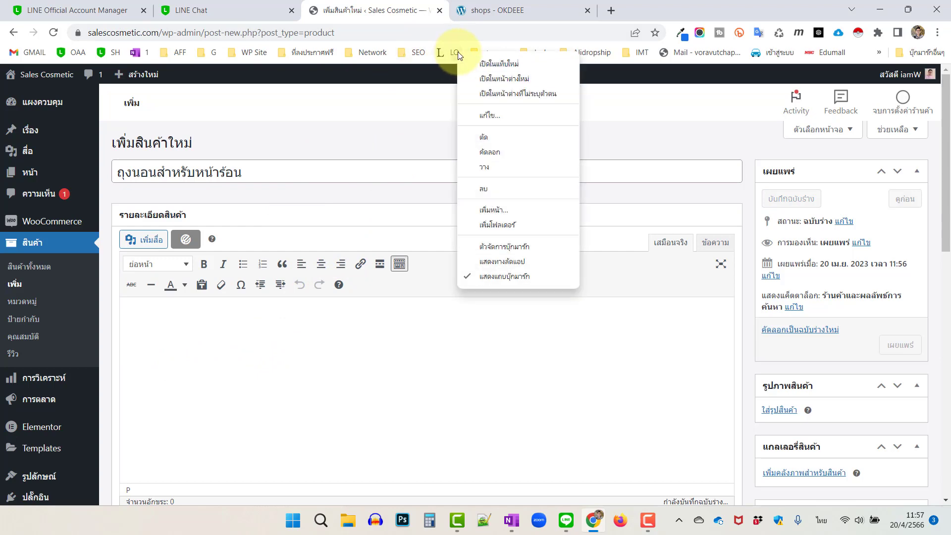
{"action": "left_click", "coordinate": [485, 62]}
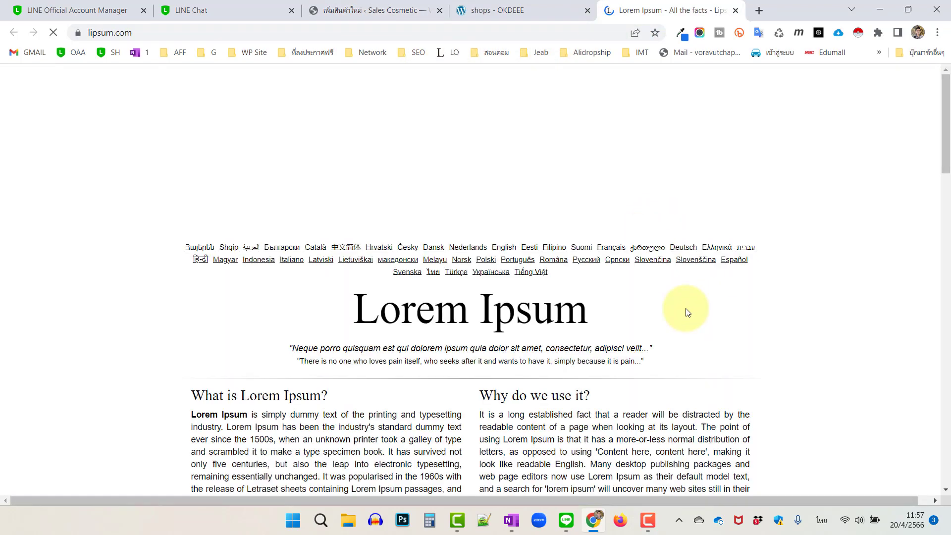
{"action": "scroll", "coordinate": [543, 414], "scroll_direction": "down", "scroll_amount": 3}
{"action": "left_click_drag", "start_coordinate": [622, 382], "coordinate": [482, 269]}
{"action": "right_click", "coordinate": [523, 279]}
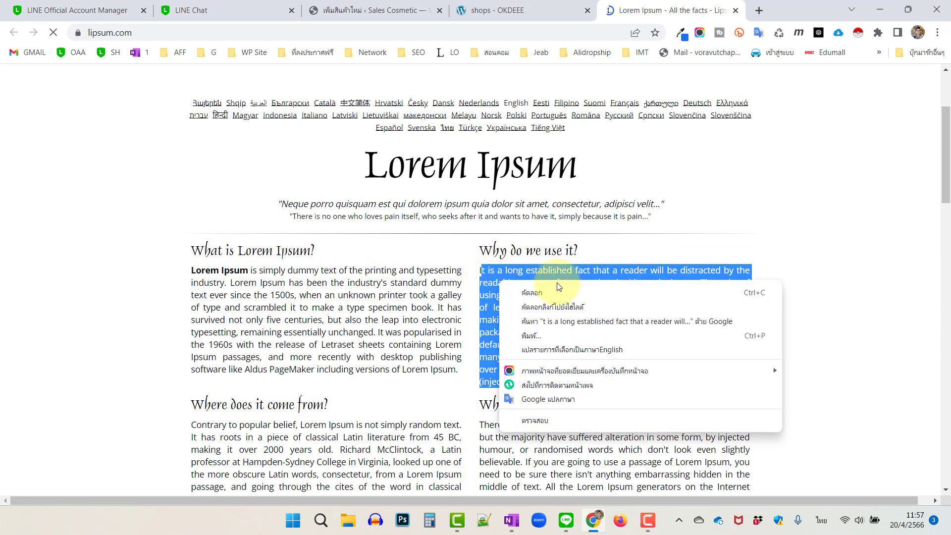
{"action": "left_click", "coordinate": [532, 291]}
{"action": "left_click", "coordinate": [372, 11]}
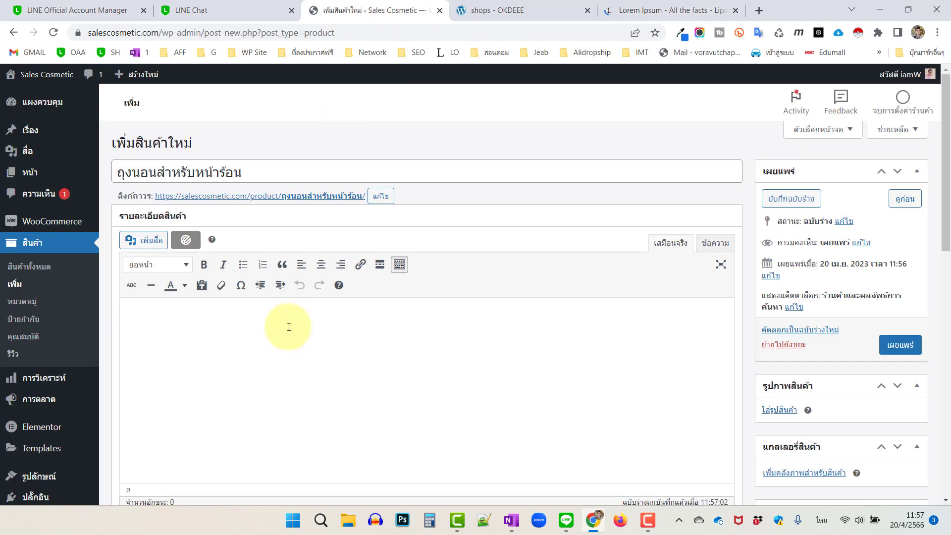
{"action": "right_click", "coordinate": [248, 315]}
{"action": "left_click", "coordinate": [301, 199]}
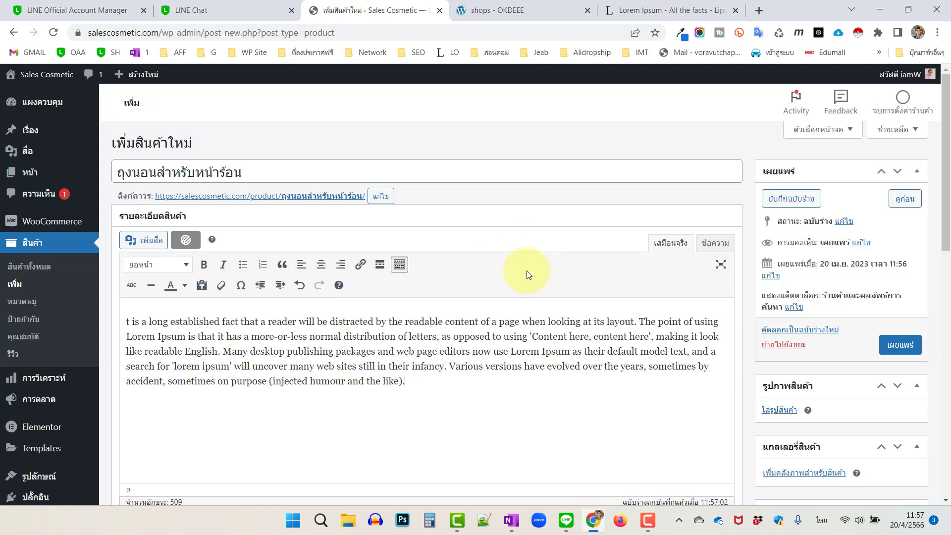
Set the green sleeping bag picture 001.jpg from the media library as the product image.
{"action": "scroll", "coordinate": [527, 270], "scroll_direction": "down", "scroll_amount": 2}
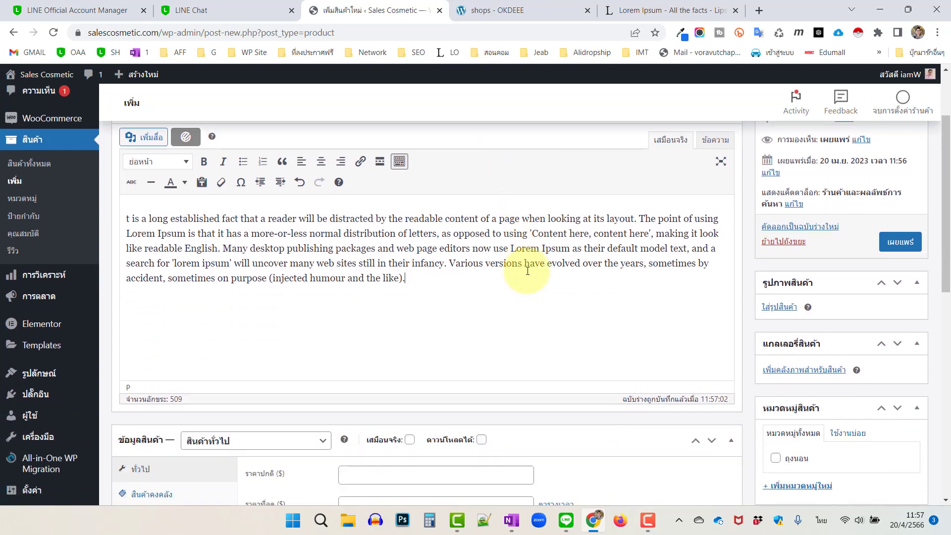
{"action": "left_click", "coordinate": [783, 308]}
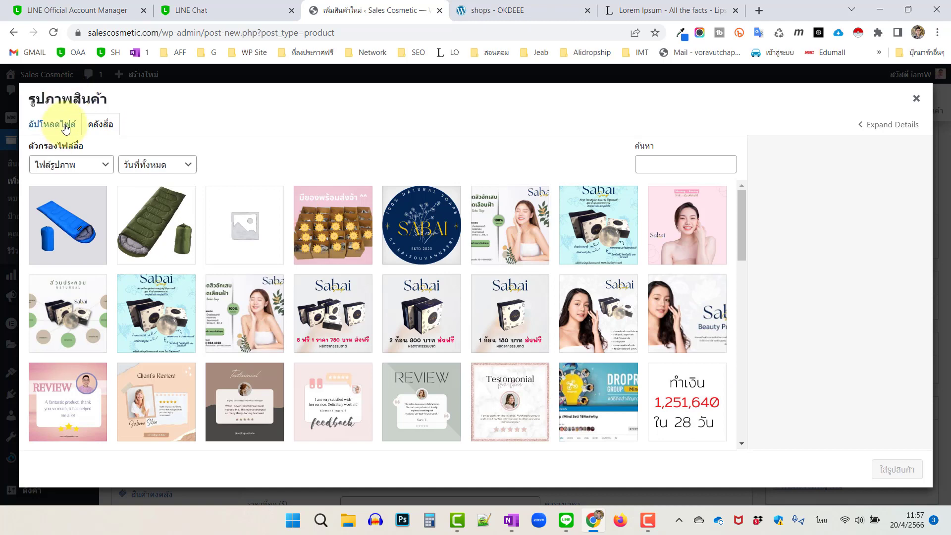
{"action": "left_click", "coordinate": [66, 128]}
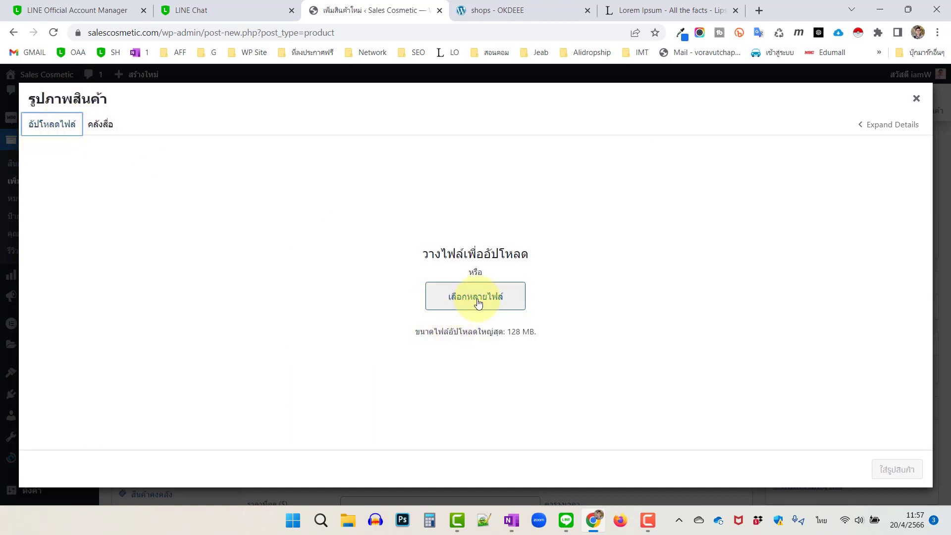
{"action": "left_click", "coordinate": [100, 124]}
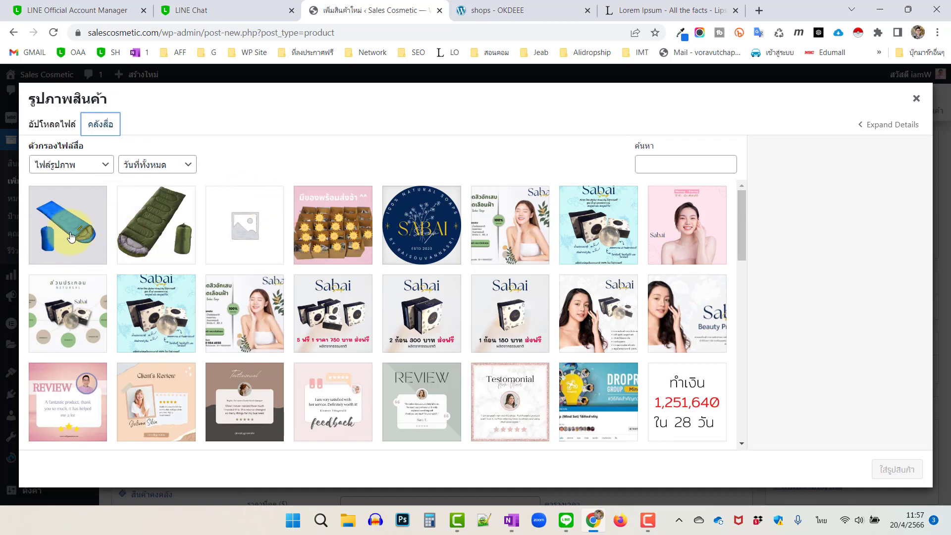
{"action": "left_click", "coordinate": [138, 233]}
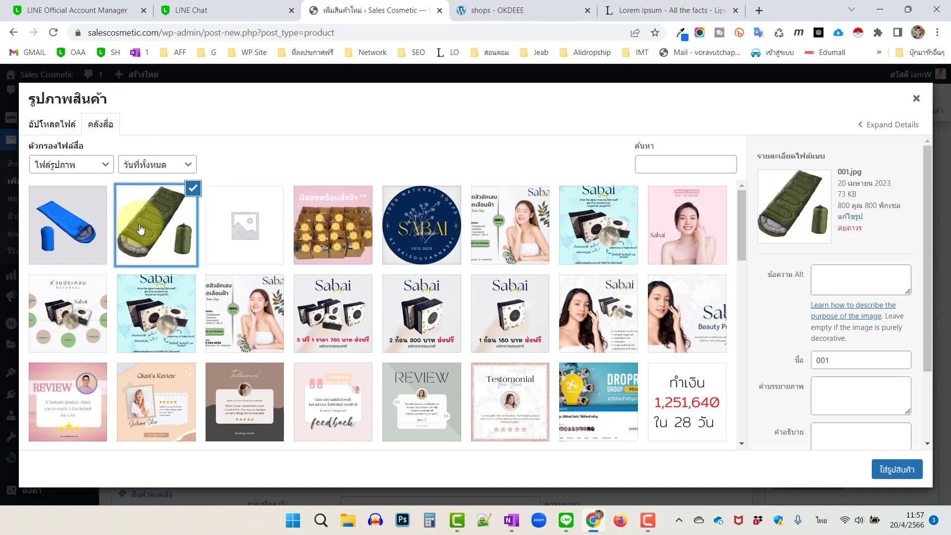
{"action": "left_click", "coordinate": [63, 218]}
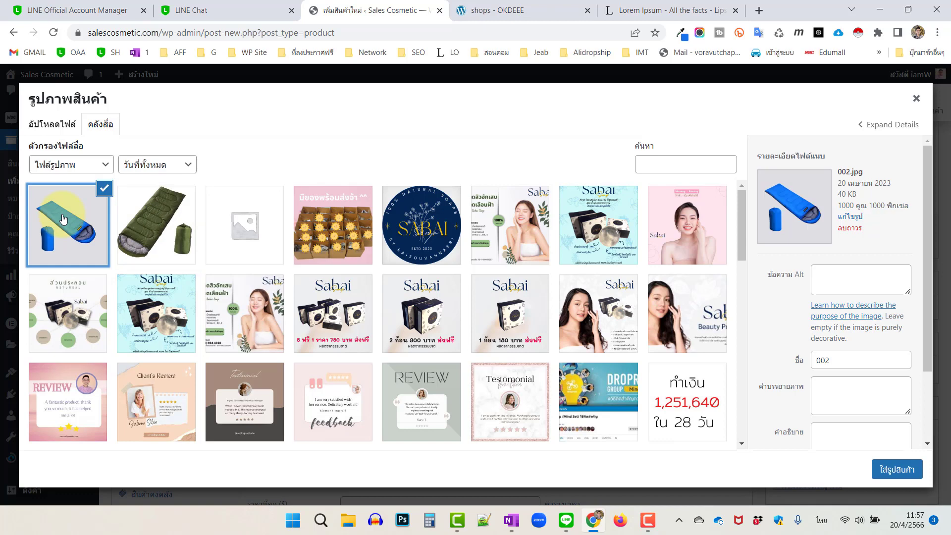
{"action": "left_click", "coordinate": [149, 221]}
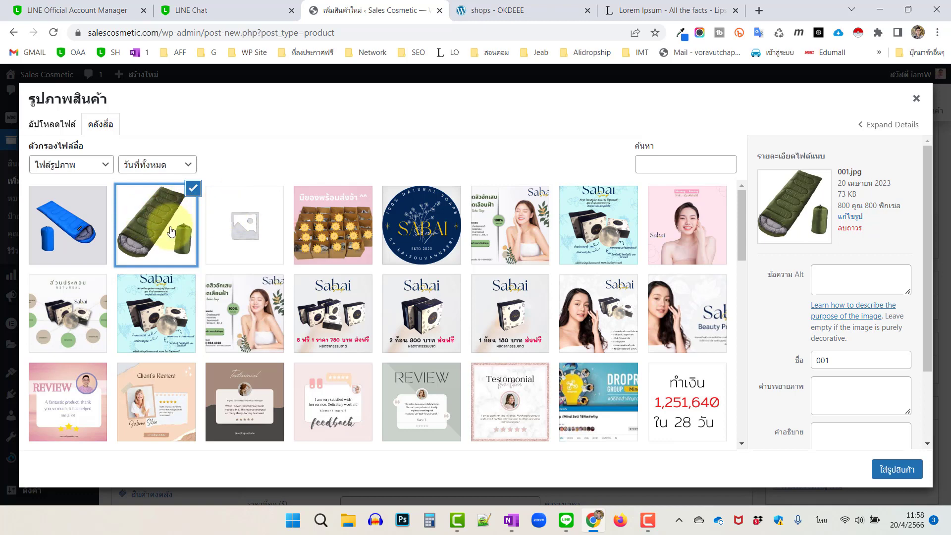
{"action": "left_click", "coordinate": [905, 470]}
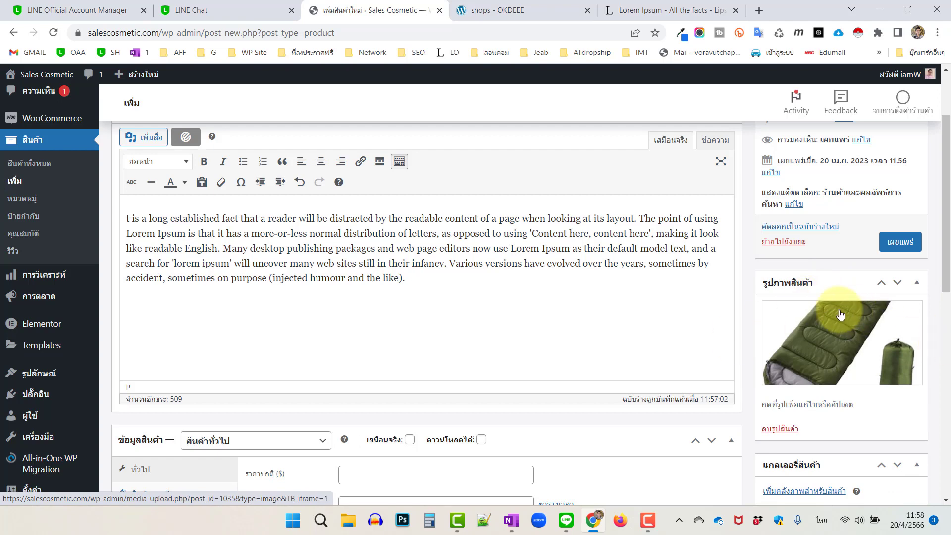
Add the sleeping bag pictures 002.jpg and 001.jpg from the media library to the product gallery.
{"action": "scroll", "coordinate": [832, 329], "scroll_direction": "down", "scroll_amount": 3}
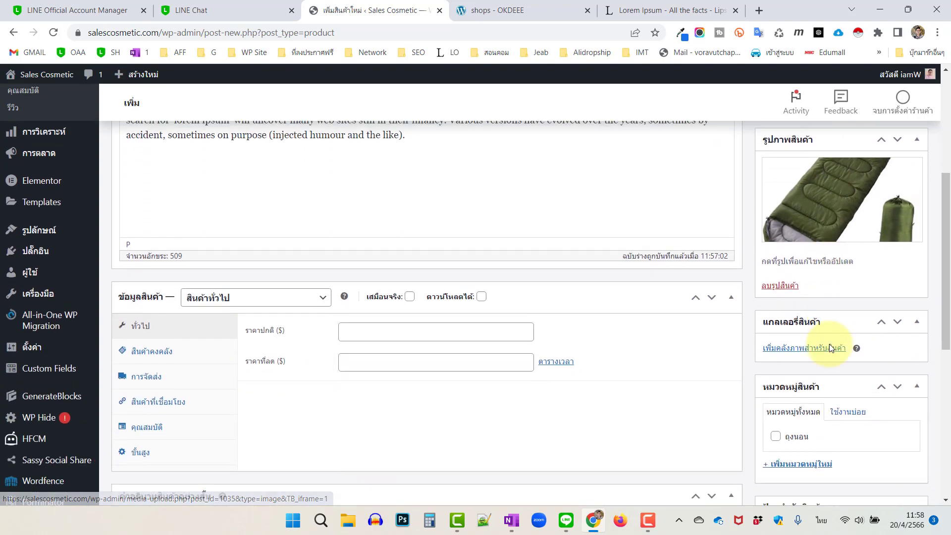
{"action": "left_click", "coordinate": [808, 346]}
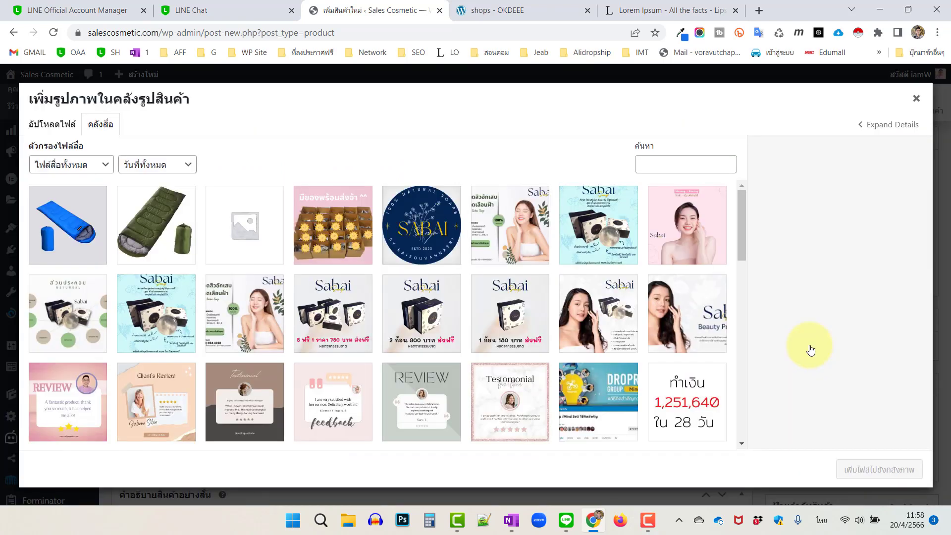
{"action": "left_click", "coordinate": [47, 213]}
{"action": "left_click", "coordinate": [168, 210]}
{"action": "left_click", "coordinate": [90, 203]}
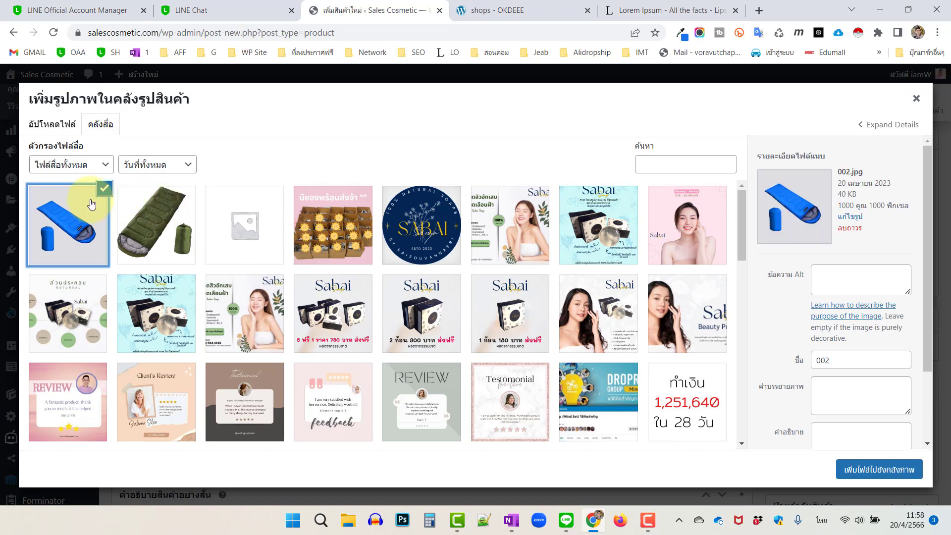
{"action": "left_click", "coordinate": [154, 214]}
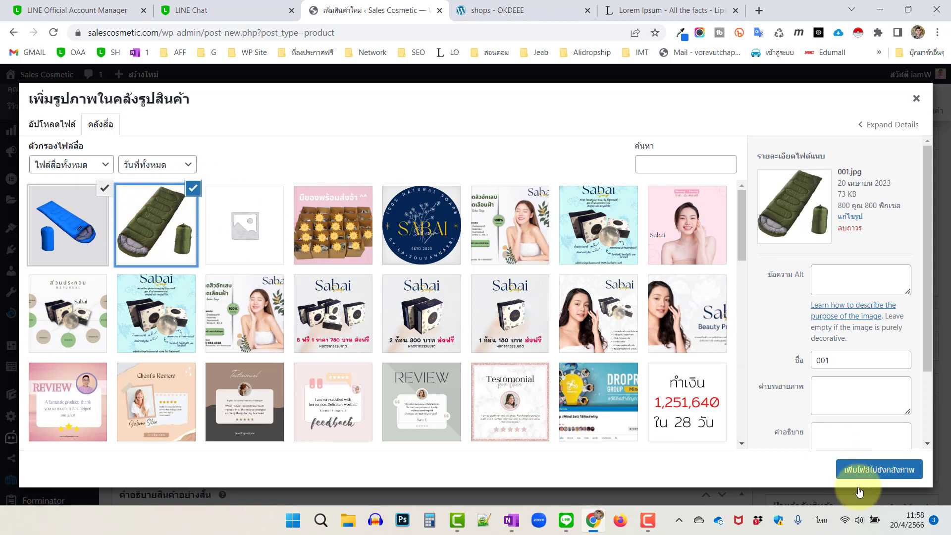
{"action": "left_click", "coordinate": [872, 469]}
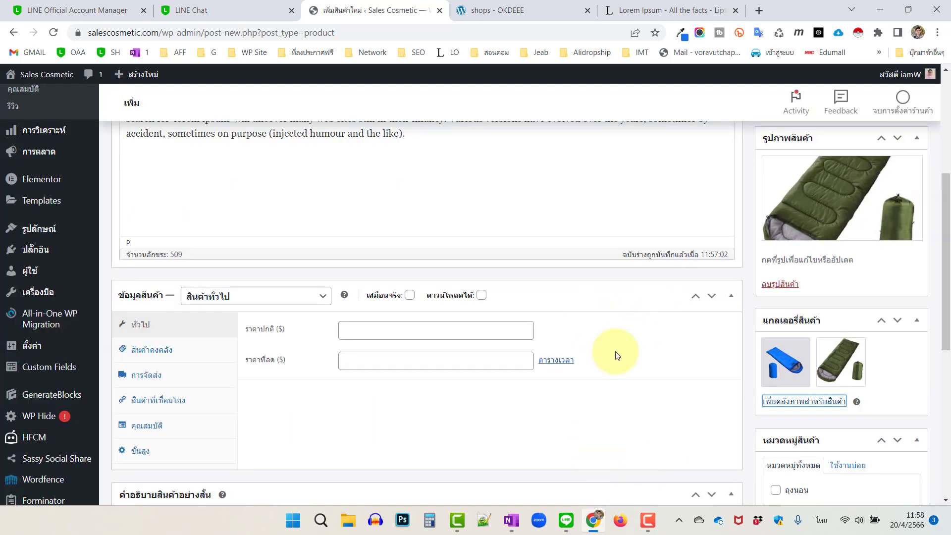
{"action": "scroll", "coordinate": [605, 384], "scroll_direction": "up", "scroll_amount": 2}
{"action": "scroll", "coordinate": [606, 381], "scroll_direction": "up", "scroll_amount": 3}
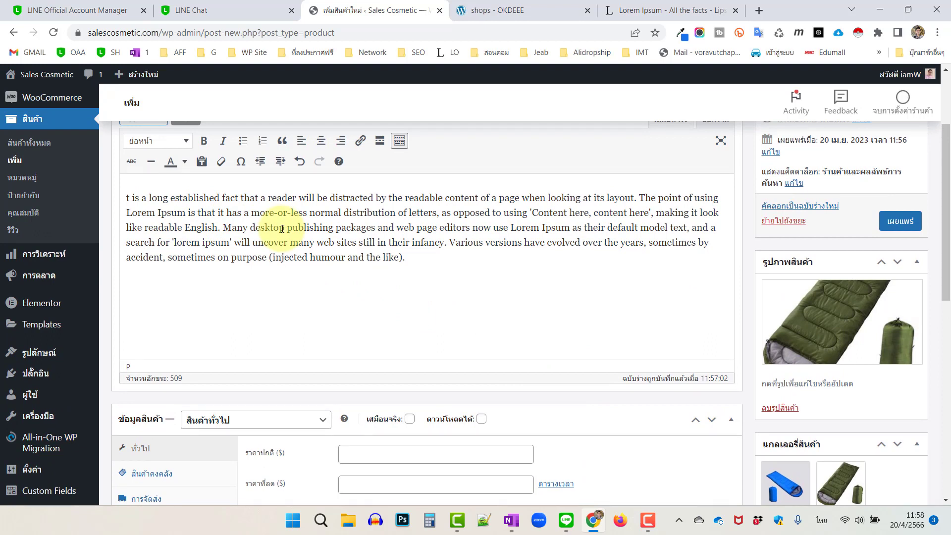
{"action": "scroll", "coordinate": [513, 298], "scroll_direction": "up", "scroll_amount": 3}
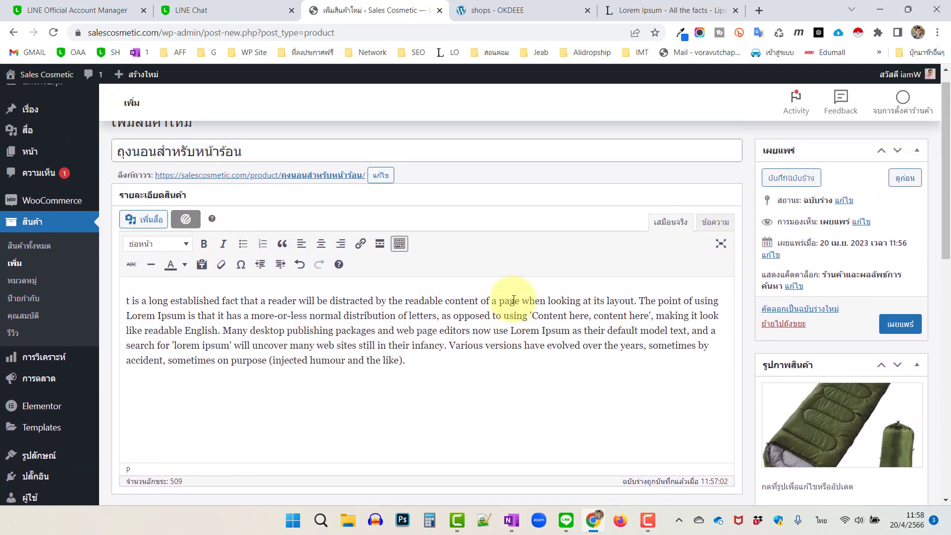
{"action": "scroll", "coordinate": [514, 299], "scroll_direction": "down", "scroll_amount": 1}
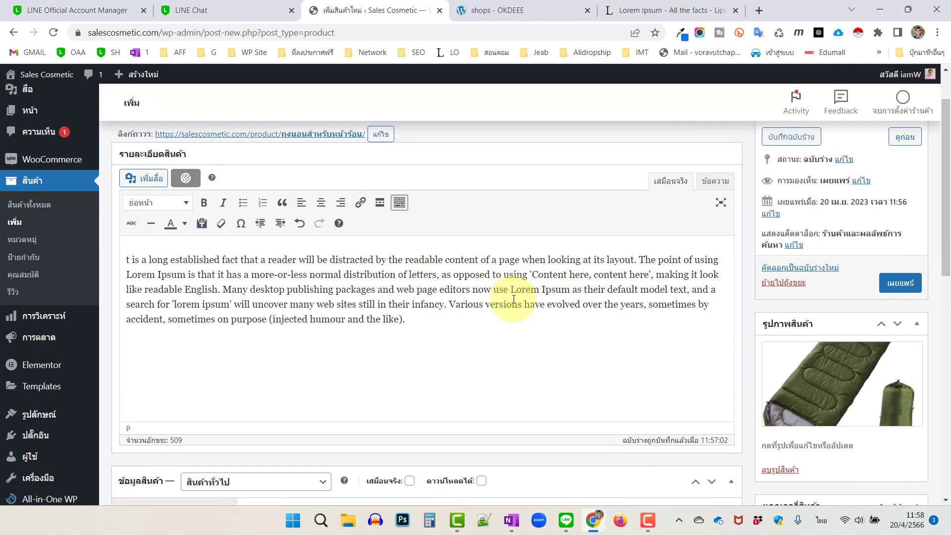
{"action": "scroll", "coordinate": [566, 299], "scroll_direction": "up", "scroll_amount": 2}
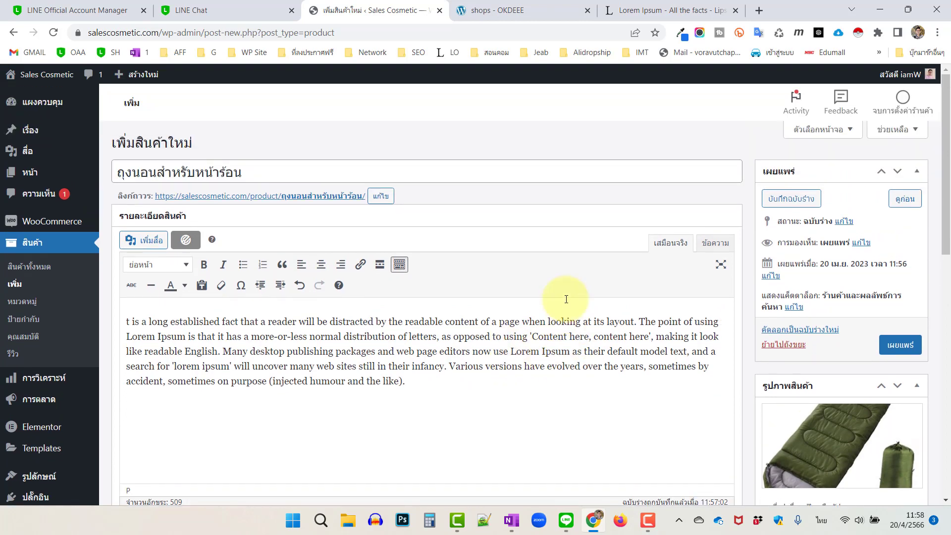
Assign the product to the "ถุงนอน" category.
{"action": "scroll", "coordinate": [566, 299], "scroll_direction": "down", "scroll_amount": 4}
{"action": "scroll", "coordinate": [566, 299], "scroll_direction": "up", "scroll_amount": 4}
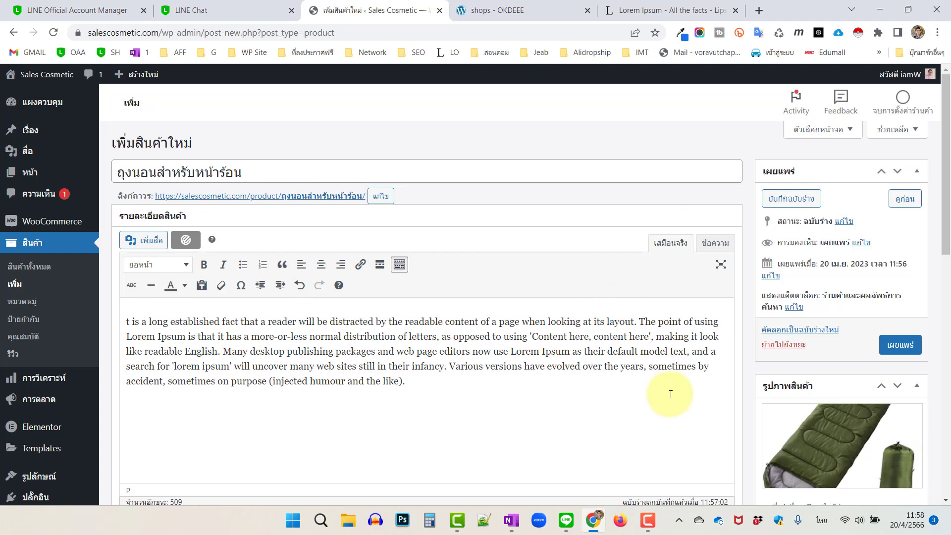
{"action": "scroll", "coordinate": [671, 395], "scroll_direction": "down", "scroll_amount": 2}
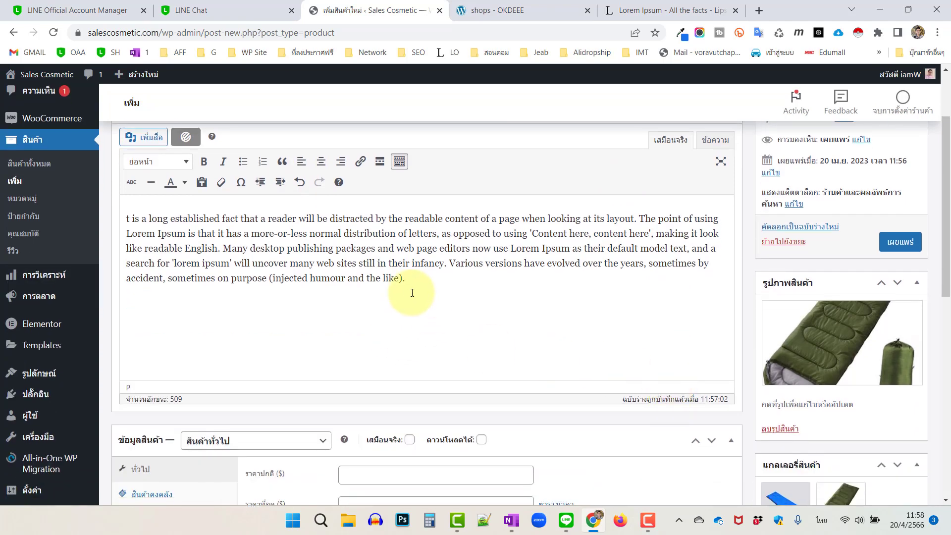
{"action": "left_click_drag", "start_coordinate": [406, 278], "coordinate": [130, 263]}
{"action": "scroll", "coordinate": [371, 286], "scroll_direction": "down", "scroll_amount": 1}
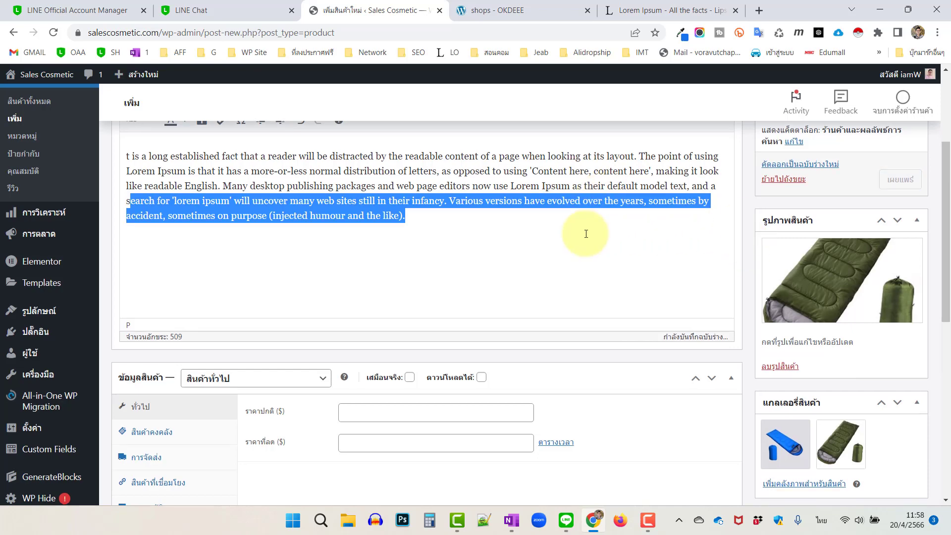
{"action": "scroll", "coordinate": [586, 234], "scroll_direction": "down", "scroll_amount": 2}
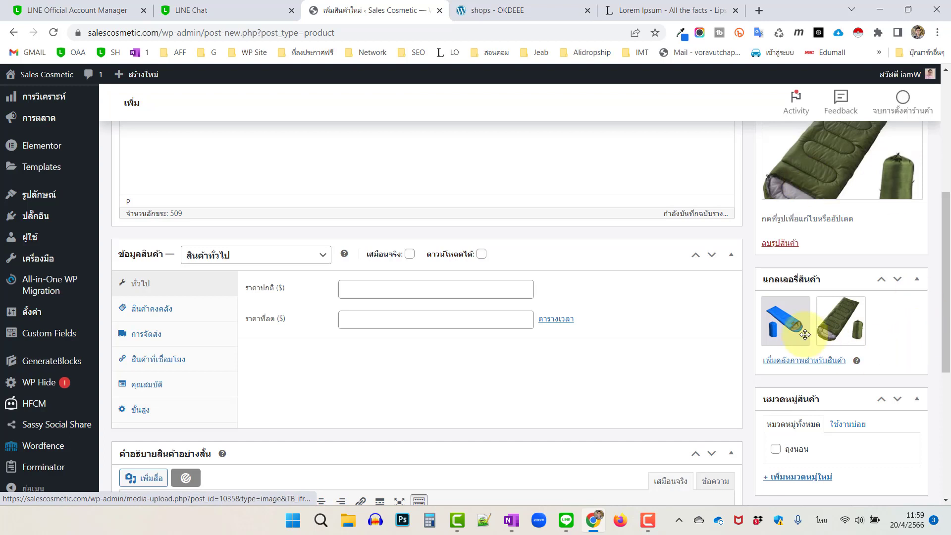
{"action": "scroll", "coordinate": [562, 397], "scroll_direction": "down", "scroll_amount": 1}
{"action": "left_click", "coordinate": [775, 429]}
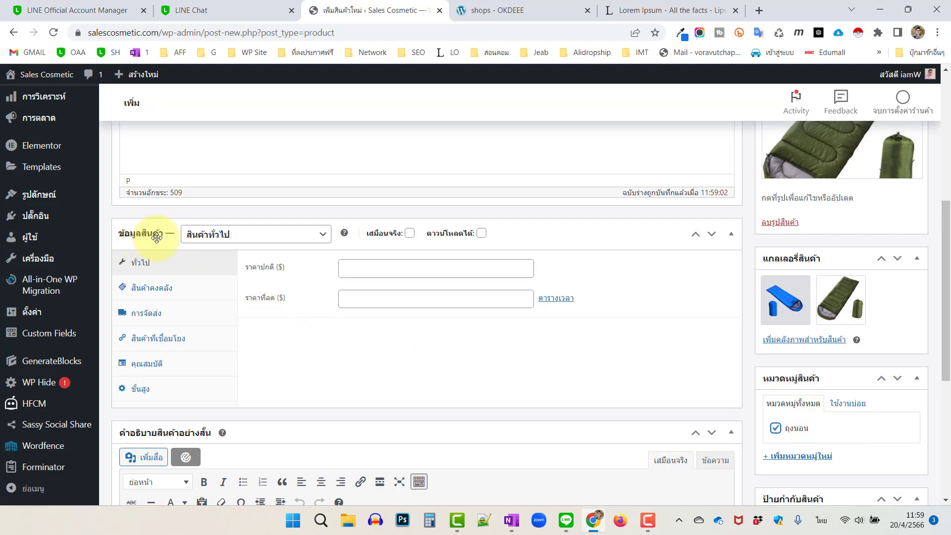
Change the product data type to the variable product option "สินค้ามีหลายแบบ".
{"action": "left_click", "coordinate": [294, 239]}
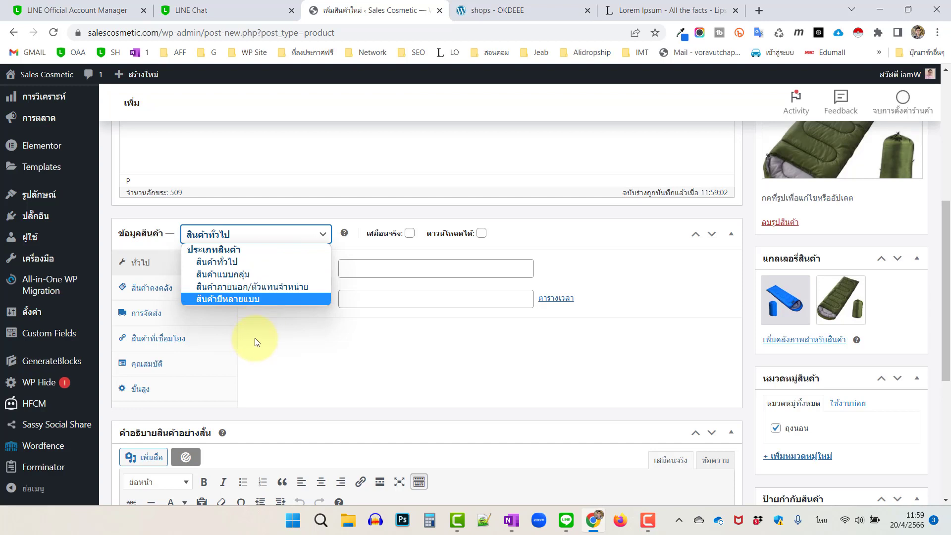
{"action": "left_click", "coordinate": [235, 300]}
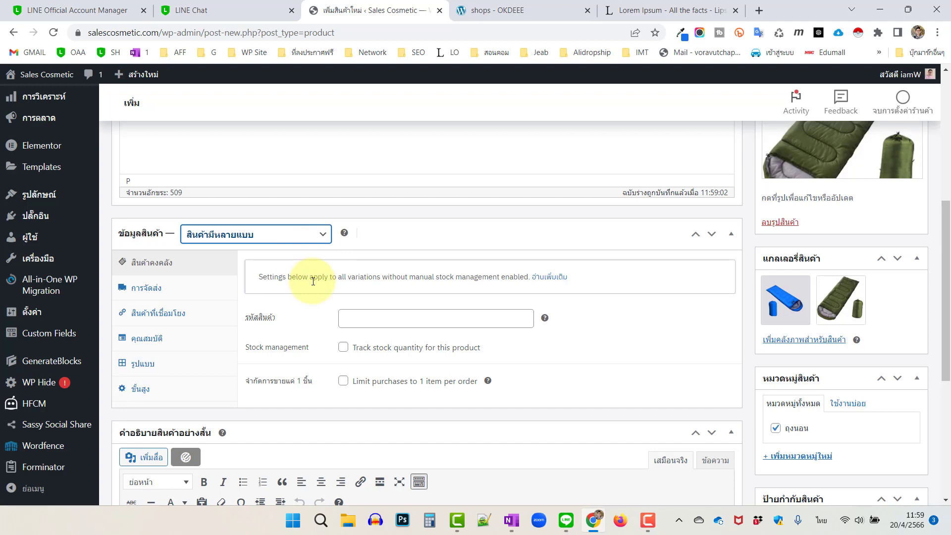
{"action": "scroll", "coordinate": [313, 281], "scroll_direction": "down", "scroll_amount": 1}
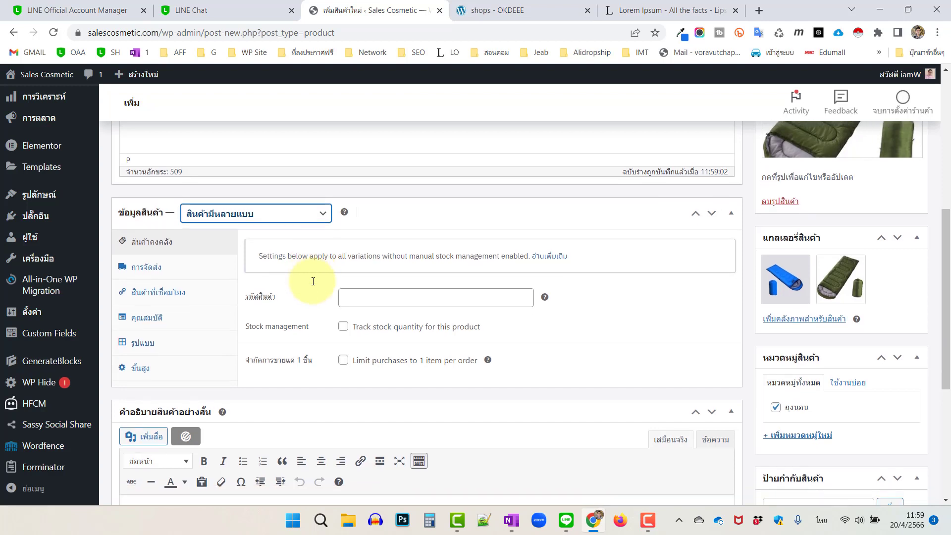
Define a custom product attribute "ขนาด Size" with the values 160 | 180 | 220 and save it.
{"action": "left_click", "coordinate": [156, 323]}
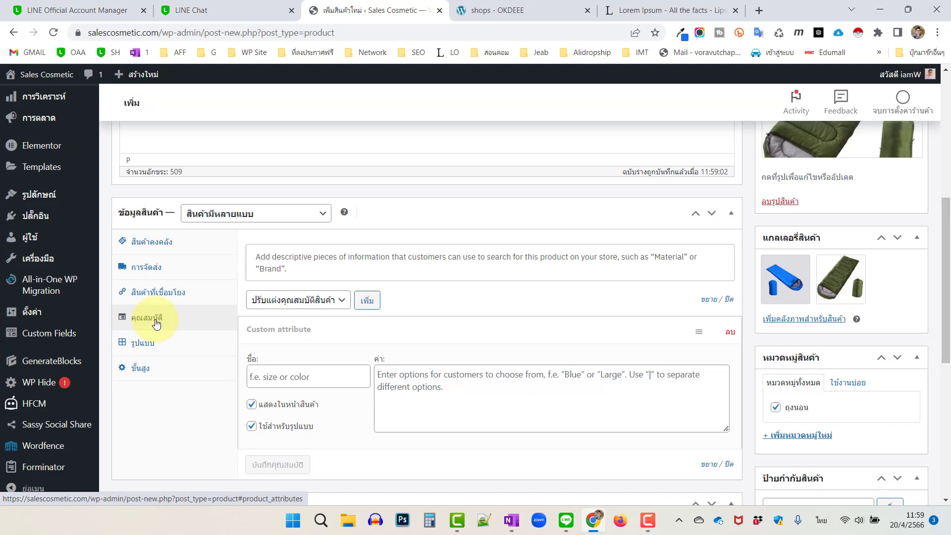
{"action": "scroll", "coordinate": [323, 303], "scroll_direction": "down", "scroll_amount": 1}
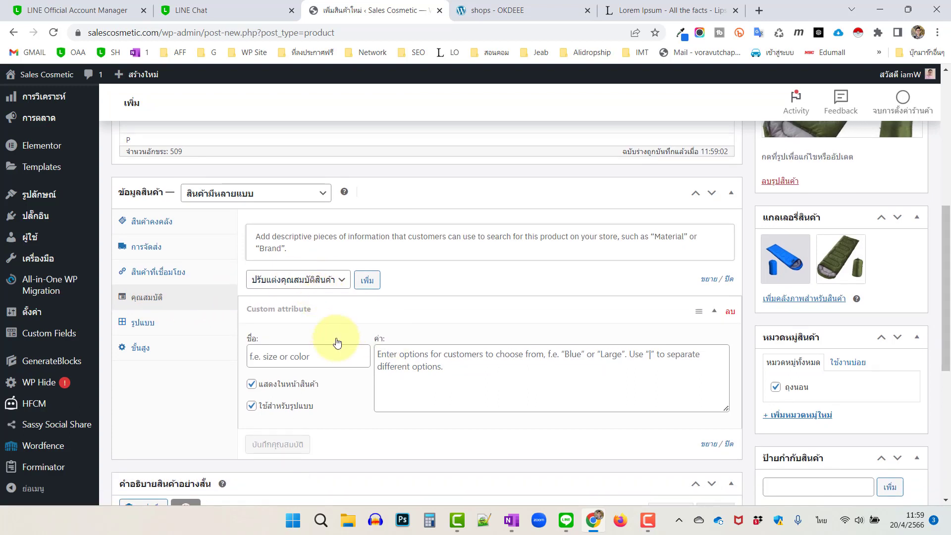
{"action": "left_click", "coordinate": [294, 356]}
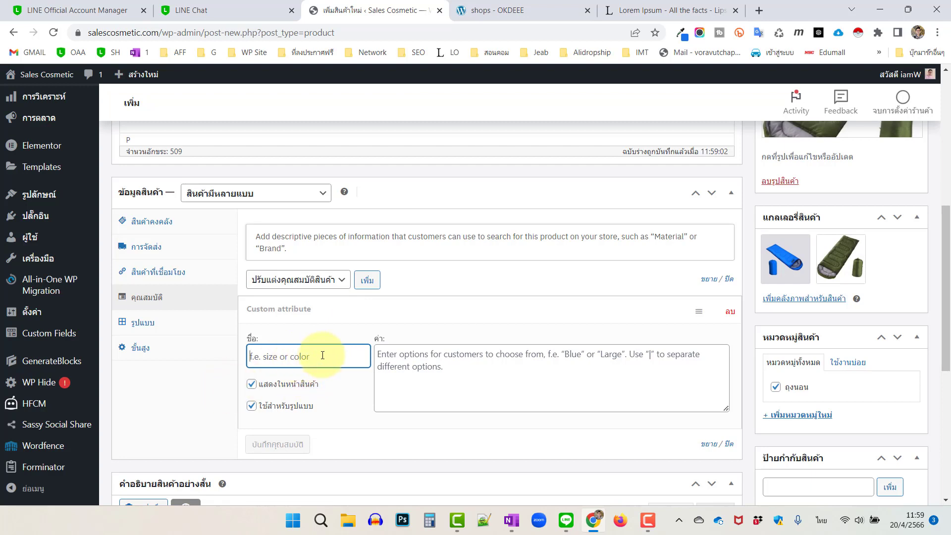
{"action": "type", "text": "ขนาด"}
{"action": "key", "text": "grave"}
{"action": "type", "text": "Size"}
{"action": "key", "text": "Tab"}
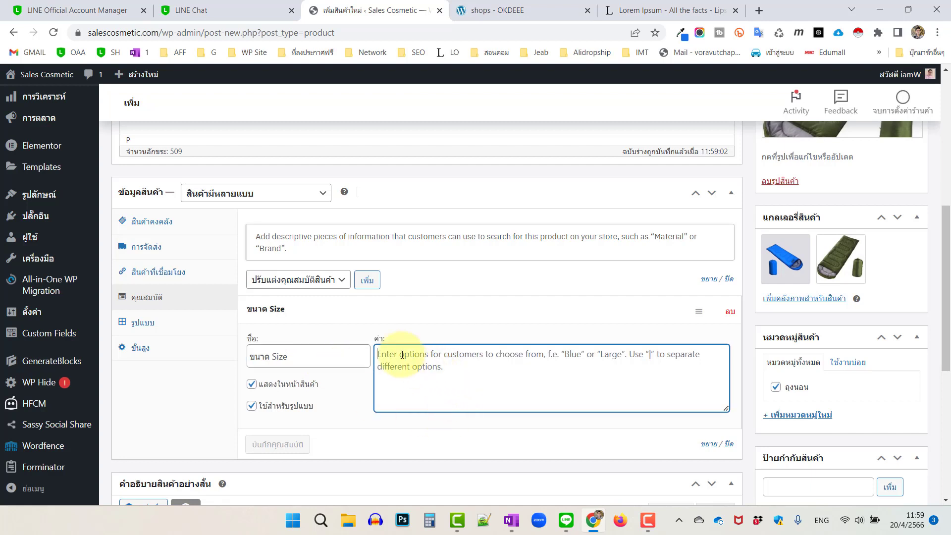
{"action": "type", "text": "160 |"}
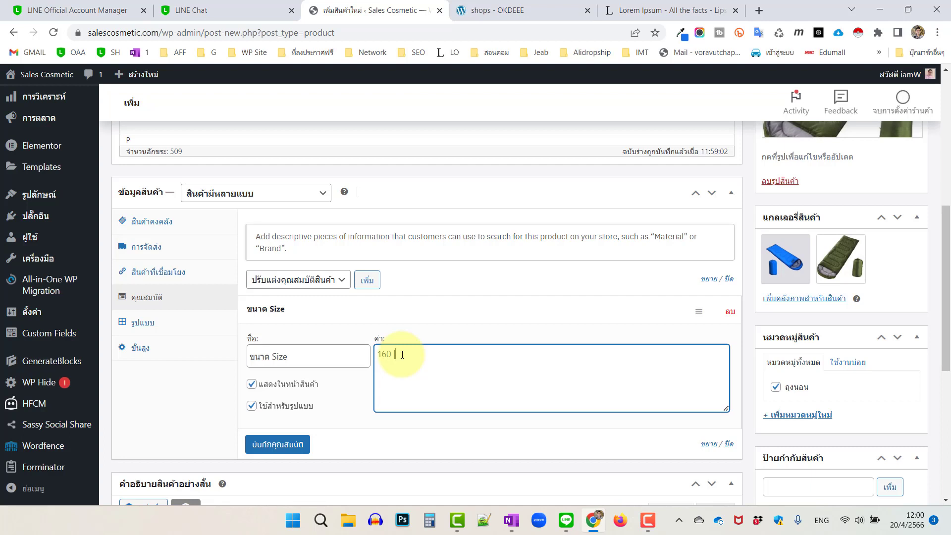
{"action": "type", "text": "0 | 180 |220"}
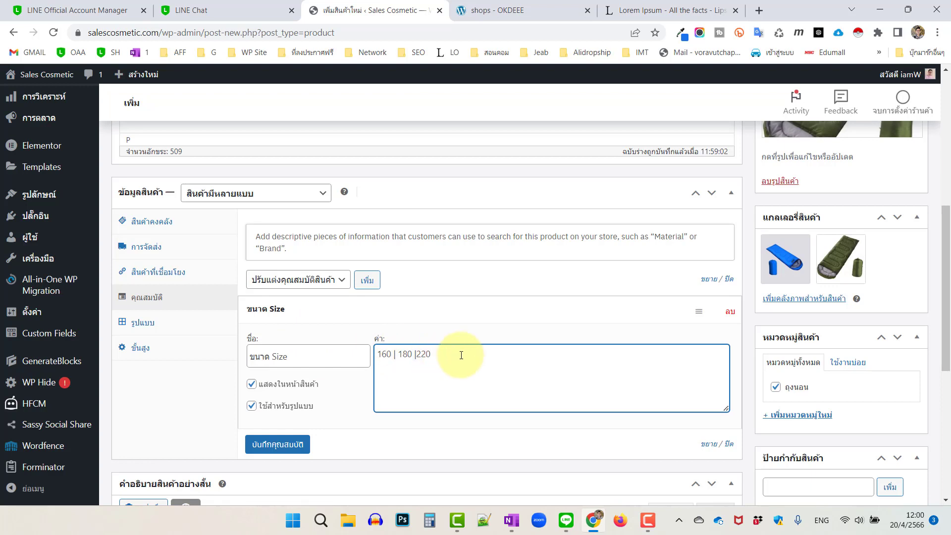
{"action": "left_click", "coordinate": [417, 355]}
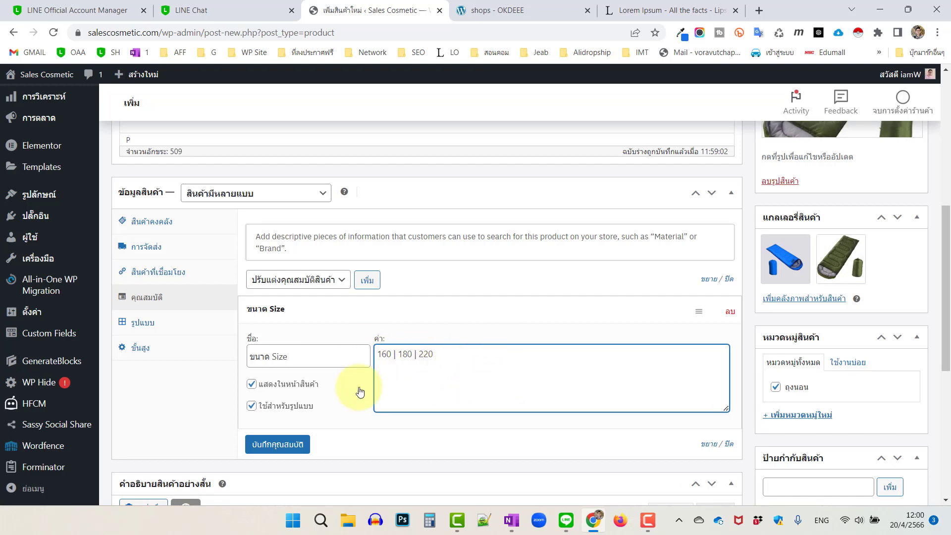
{"action": "left_click", "coordinate": [288, 448]}
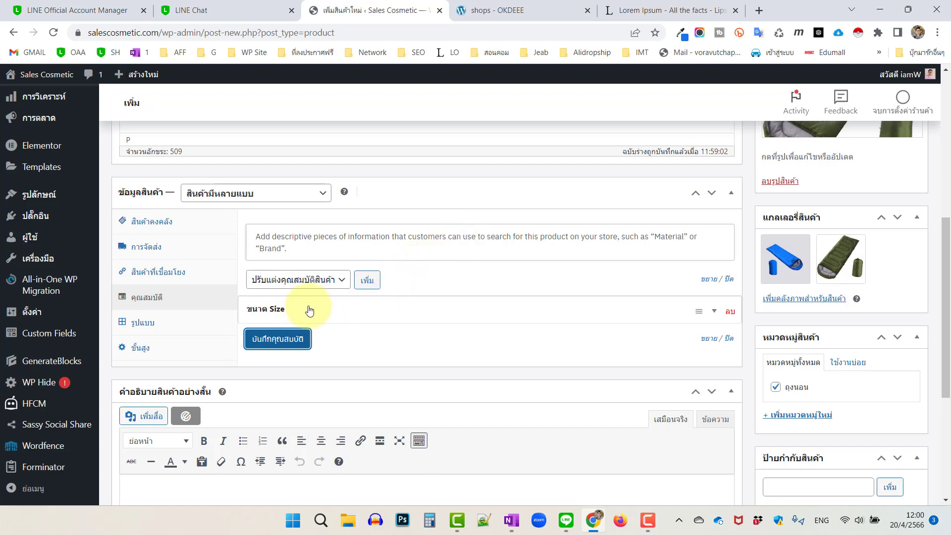
Add a second custom attribute to the product and name it "สี Color".
{"action": "left_click", "coordinate": [369, 279]}
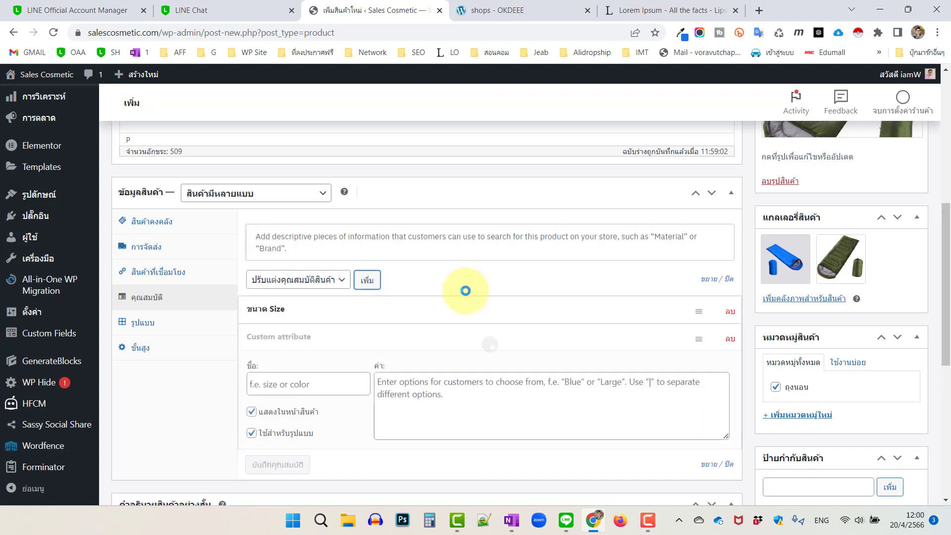
{"action": "left_click", "coordinate": [315, 385]}
{"action": "type", "text": "l"}
{"action": "key", "text": "BackSpace"}
{"action": "key", "text": "grave"}
{"action": "type", "text": "สี"}
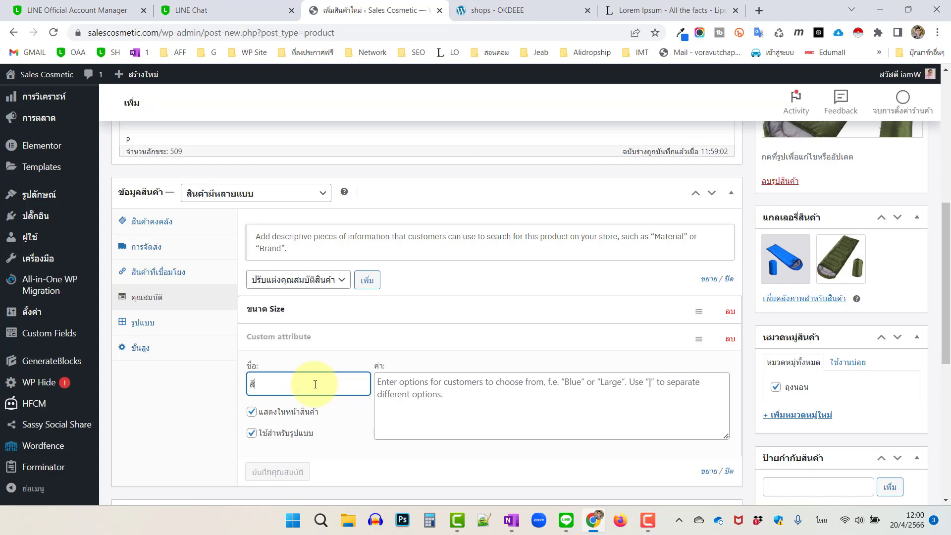
{"action": "key", "text": "grave"}
{"action": "type", "text": "Color"}
Enter เขียว | ฟ้า as the values of the "สี Color" attribute and save the attributes.
{"action": "left_click", "coordinate": [406, 381]}
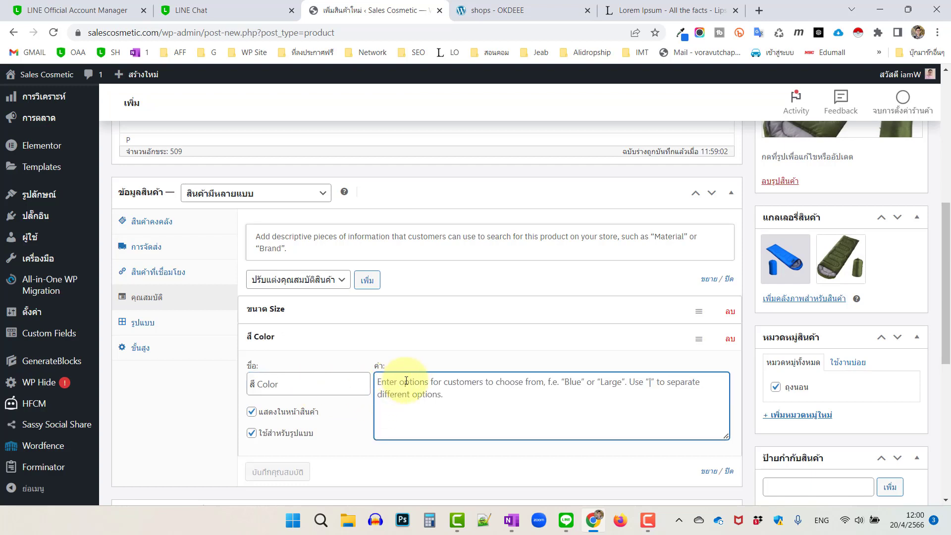
{"action": "type", "text": "g-"}
{"action": "key", "text": "BackSpace"}
{"action": "key", "text": "BackSpace"}
{"action": "key", "text": "grave"}
{"action": "type", "text": "เขียว"}
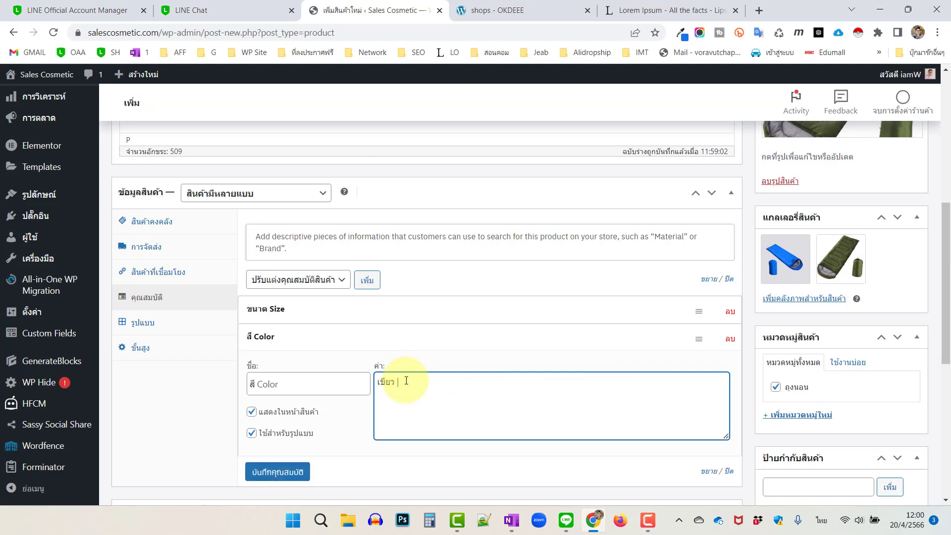
{"action": "type", "text": " | น"}
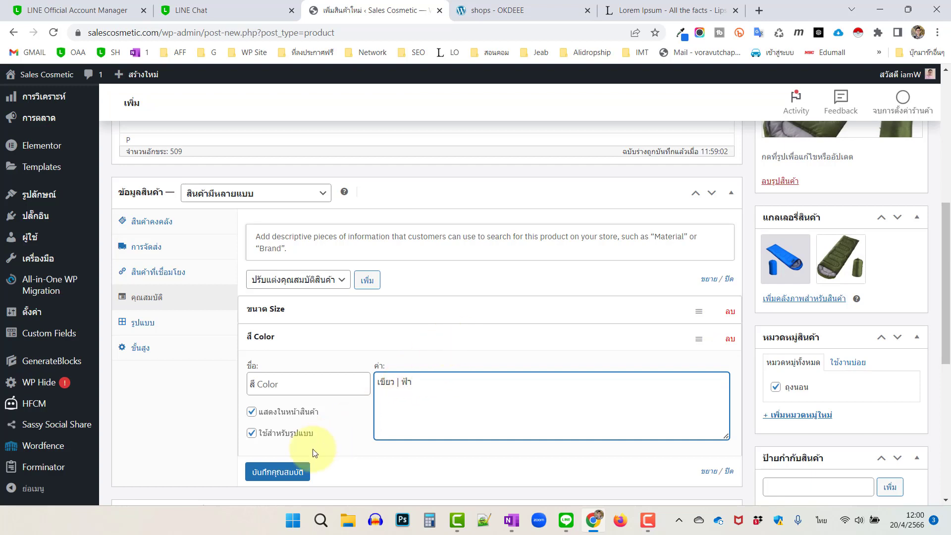
{"action": "left_click", "coordinate": [278, 473]}
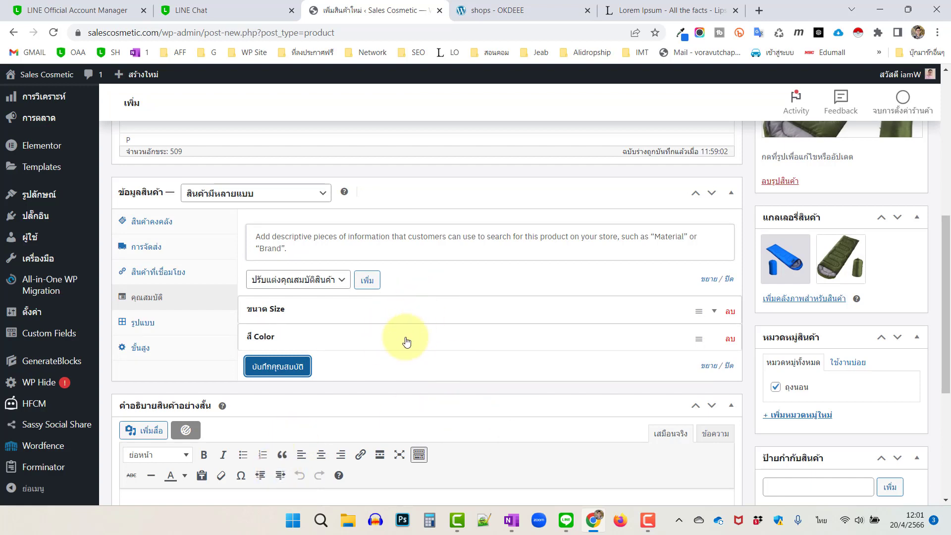
{"action": "left_click", "coordinate": [141, 324]}
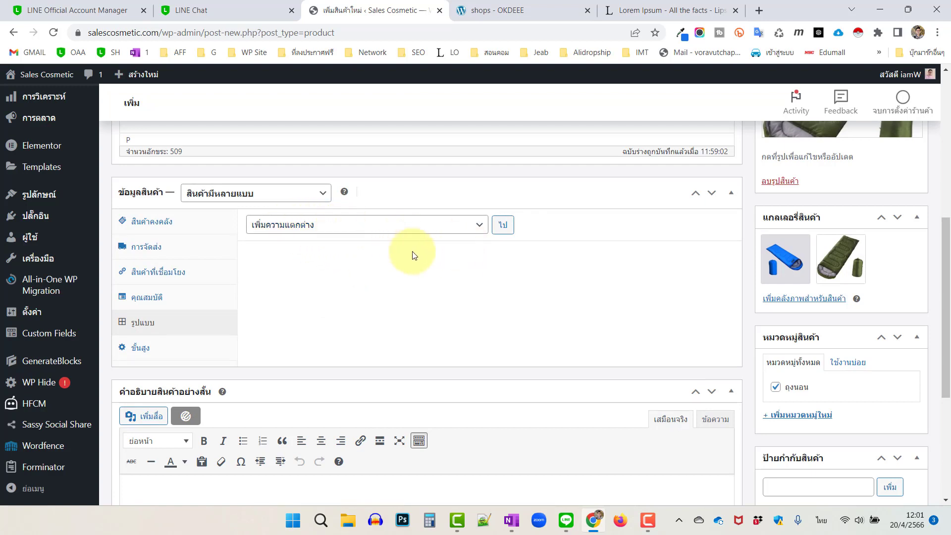
{"action": "left_click", "coordinate": [503, 224]}
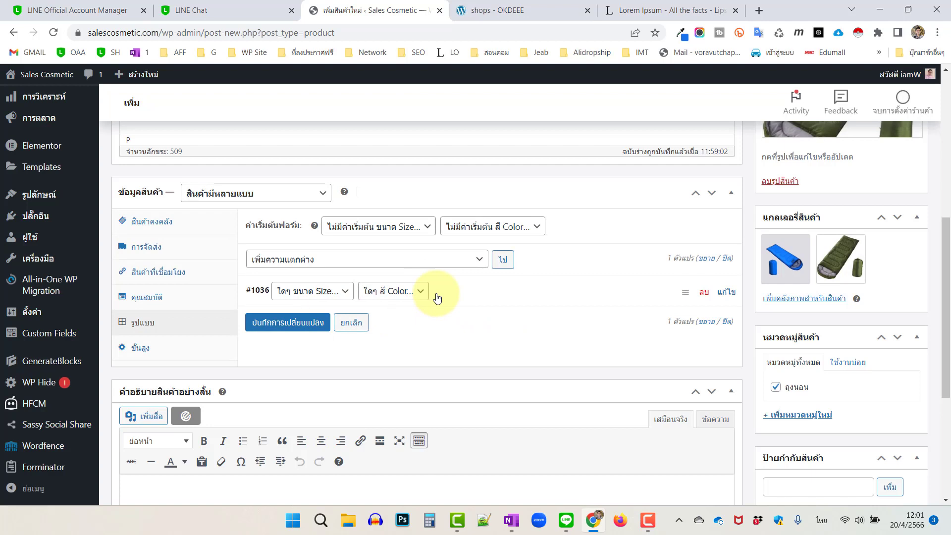
{"action": "left_click", "coordinate": [321, 293]}
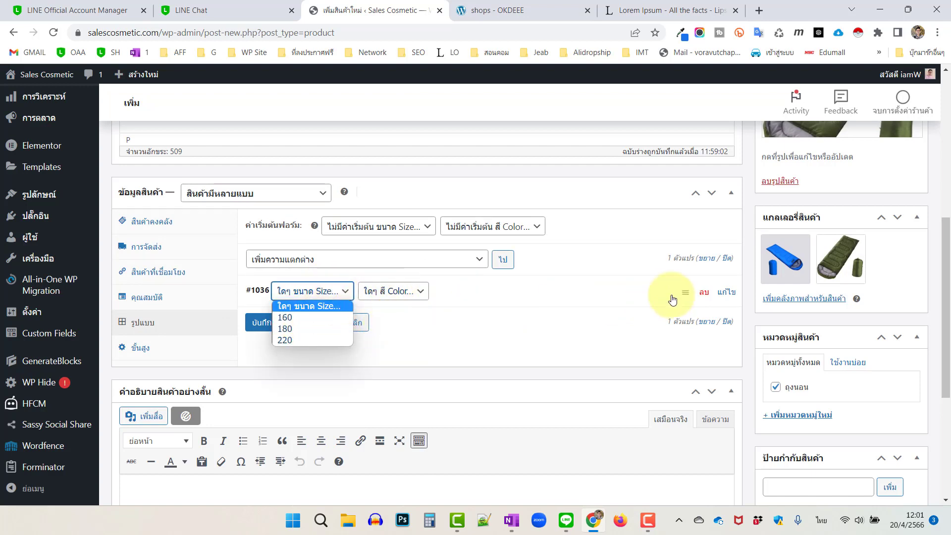
{"action": "left_click", "coordinate": [704, 293]}
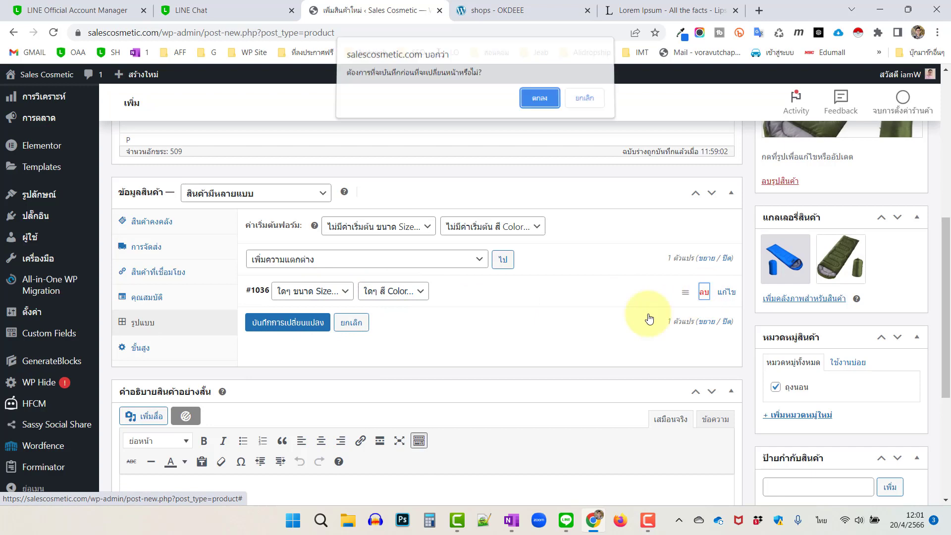
{"action": "left_click", "coordinate": [540, 102]}
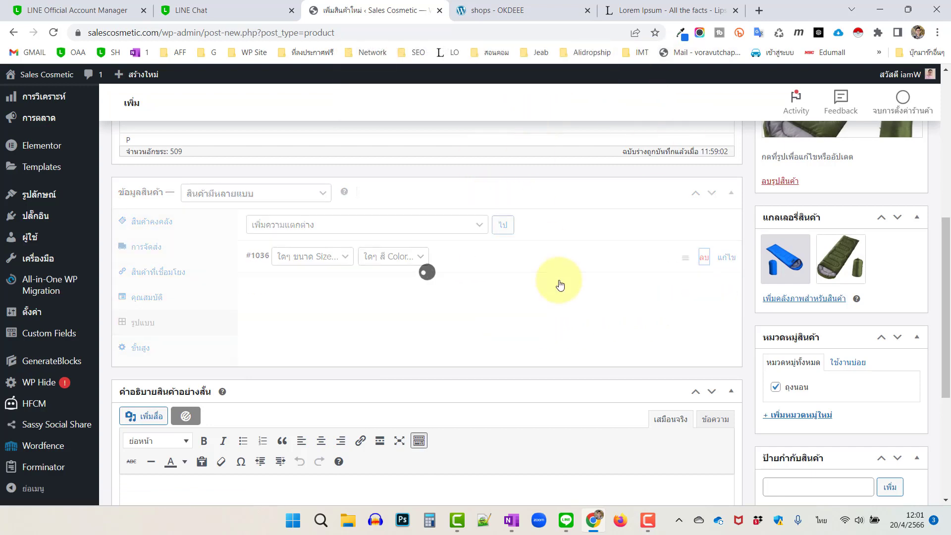
Generate product variations from all attributes, covering every combination of size and color.
{"action": "left_click", "coordinate": [415, 227]}
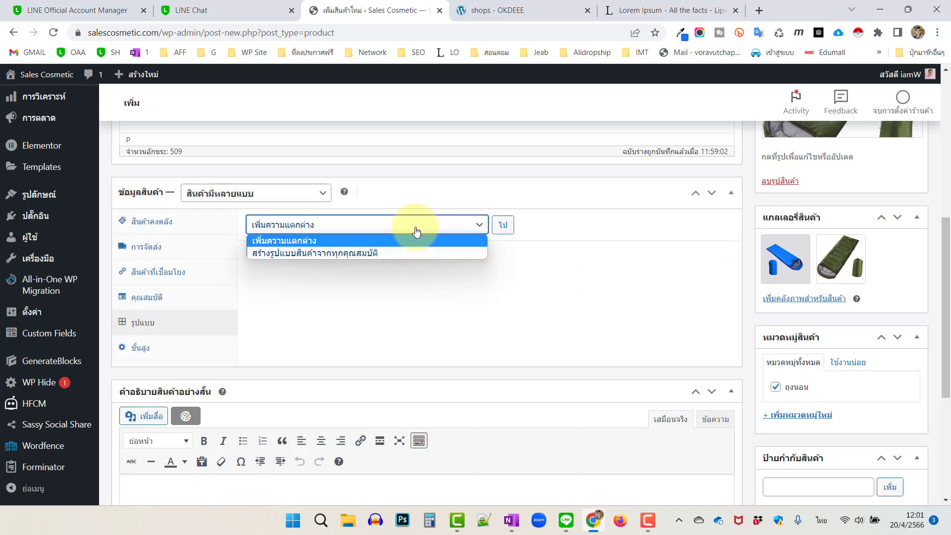
{"action": "left_click", "coordinate": [363, 253]}
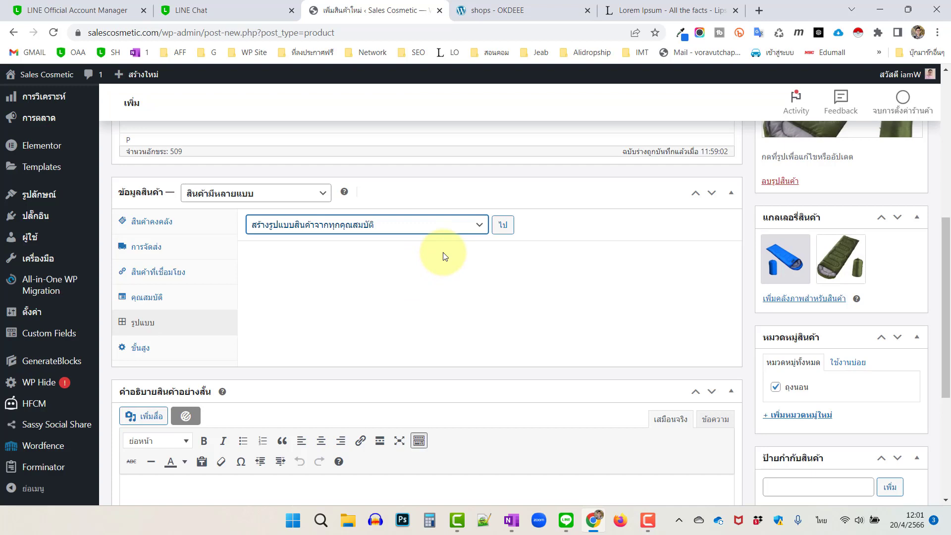
{"action": "left_click", "coordinate": [503, 226]}
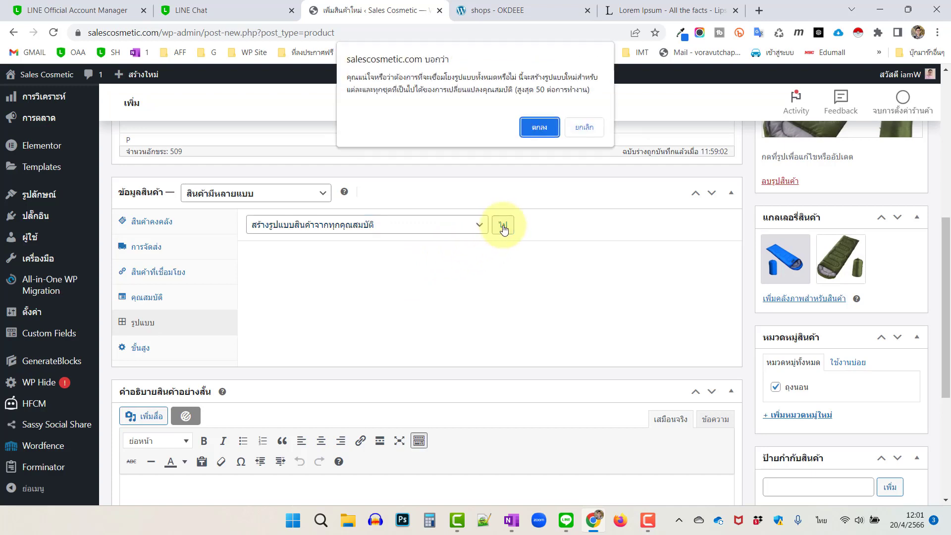
{"action": "left_click", "coordinate": [545, 129]}
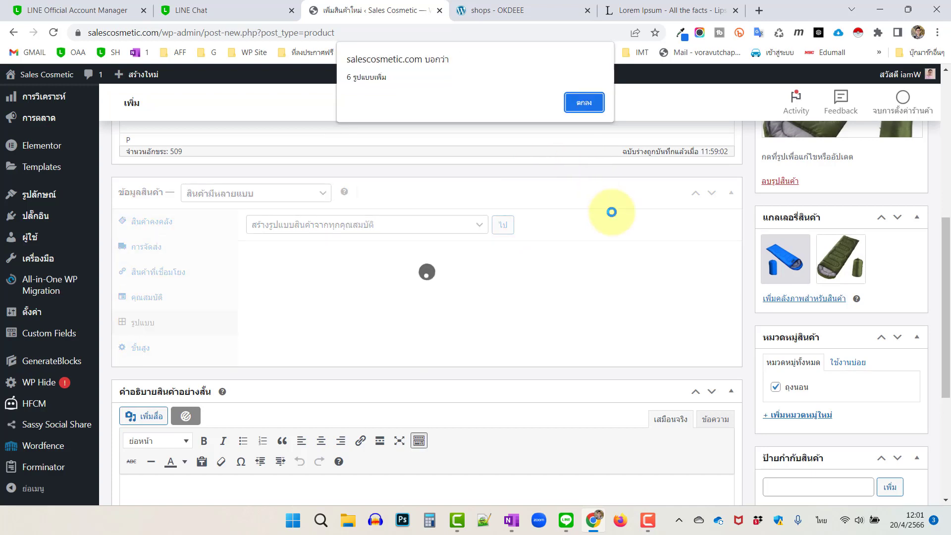
{"action": "left_click", "coordinate": [592, 103]}
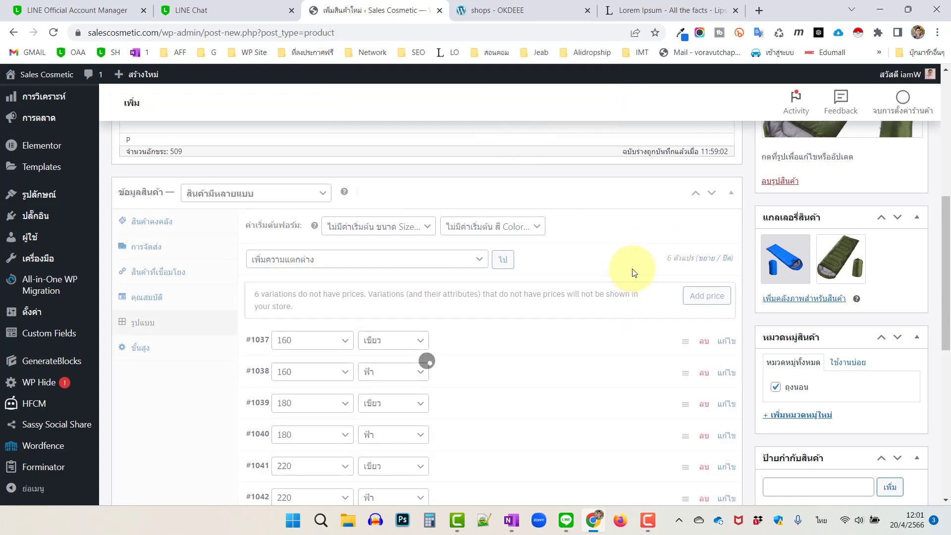
Assign the green sleeping bag image and a regular price of 160 to the 160 / เขียว variation.
{"action": "scroll", "coordinate": [634, 269], "scroll_direction": "down", "scroll_amount": 2}
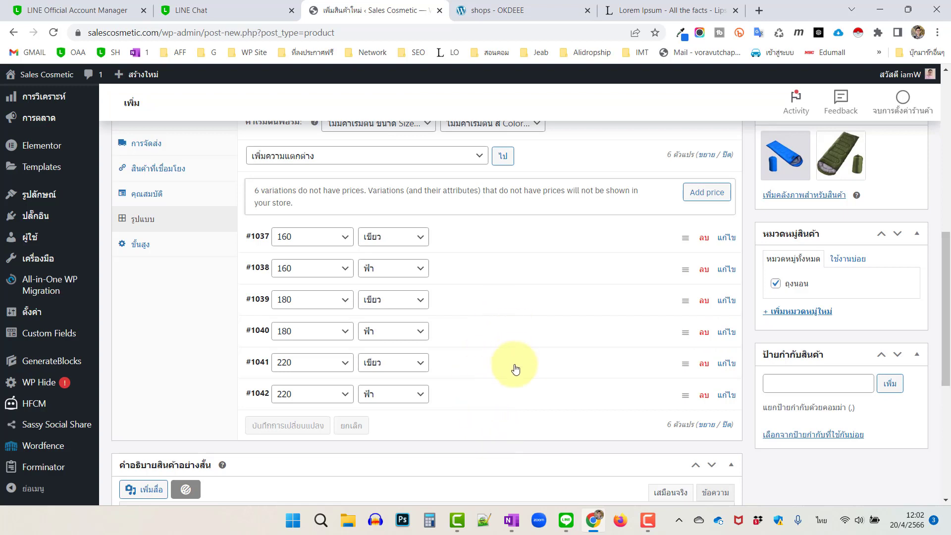
{"action": "scroll", "coordinate": [514, 368], "scroll_direction": "up", "scroll_amount": 1}
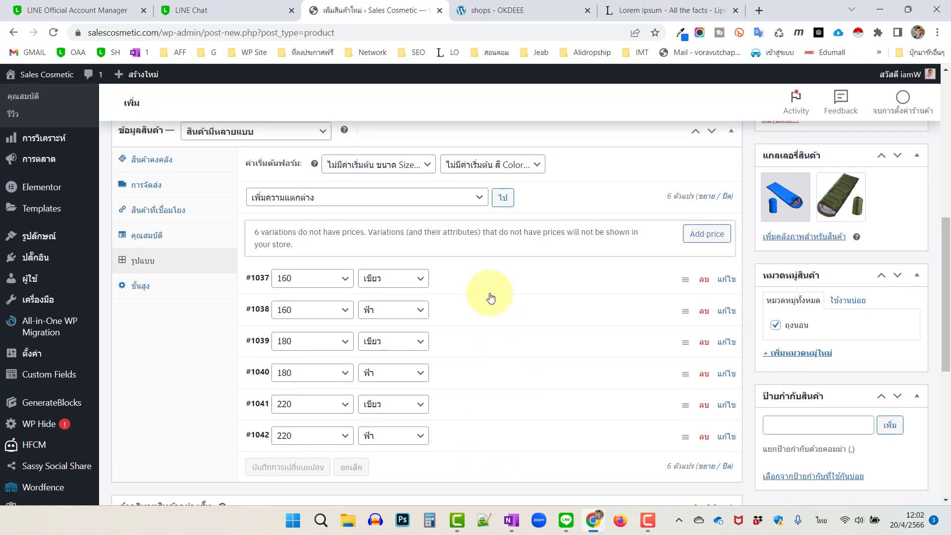
{"action": "left_click", "coordinate": [453, 277]}
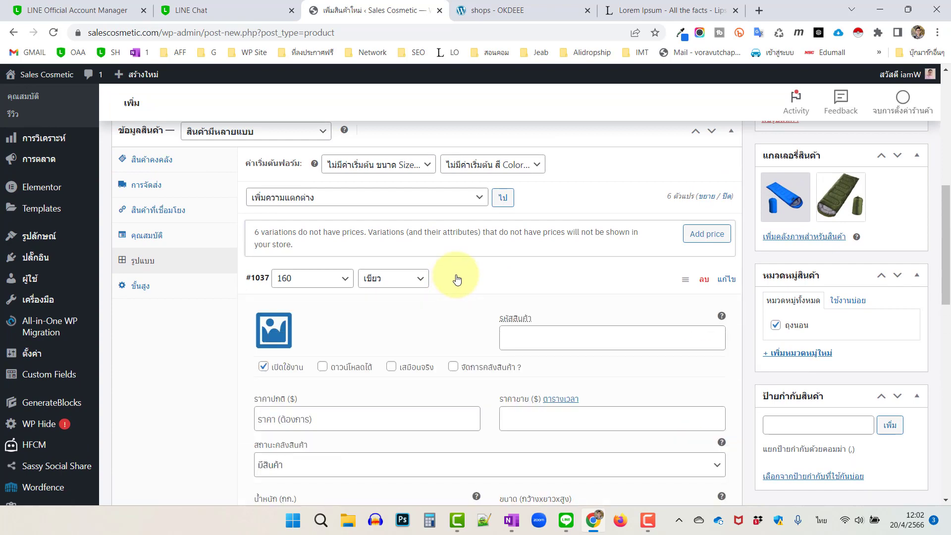
{"action": "left_click", "coordinate": [283, 331]}
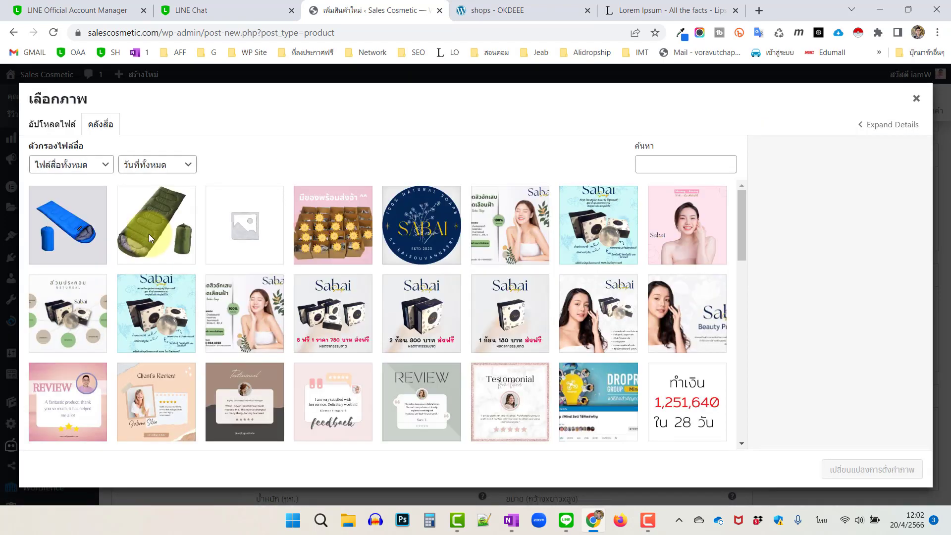
{"action": "left_click", "coordinate": [149, 234]}
{"action": "left_click", "coordinate": [848, 473]}
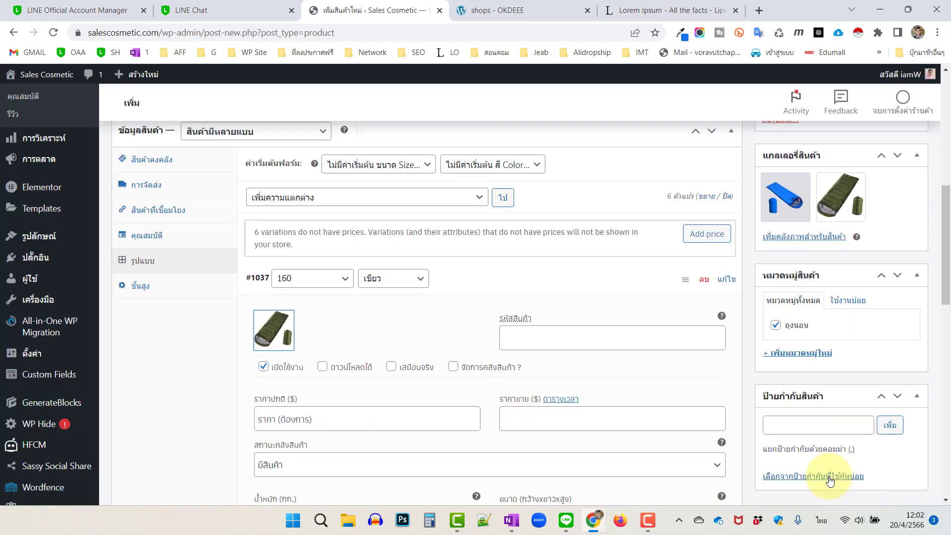
{"action": "left_click", "coordinate": [382, 422]}
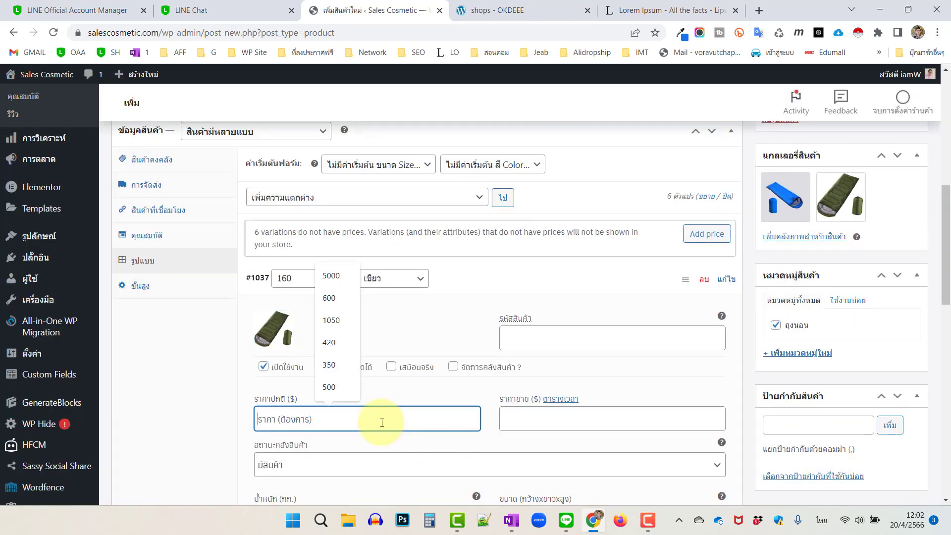
{"action": "type", "text": "160"}
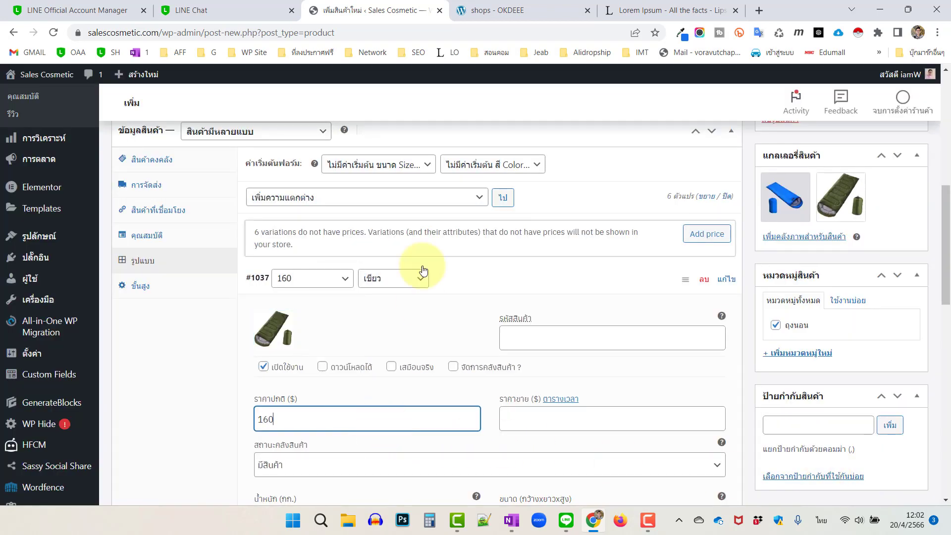
{"action": "left_click", "coordinate": [480, 276]}
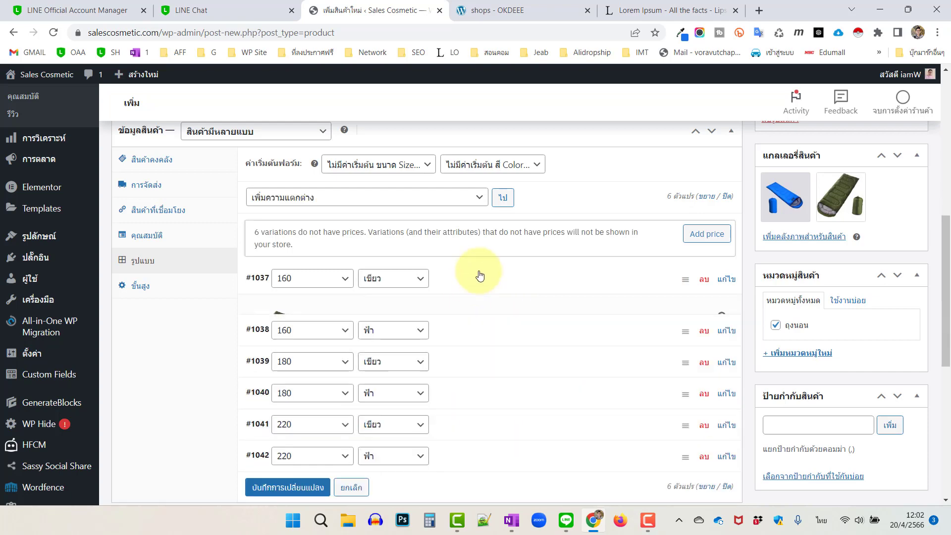
Assign the blue sleeping bag image and a regular price of 160 to the 160 / ฟ้า variation.
{"action": "left_click", "coordinate": [466, 313]}
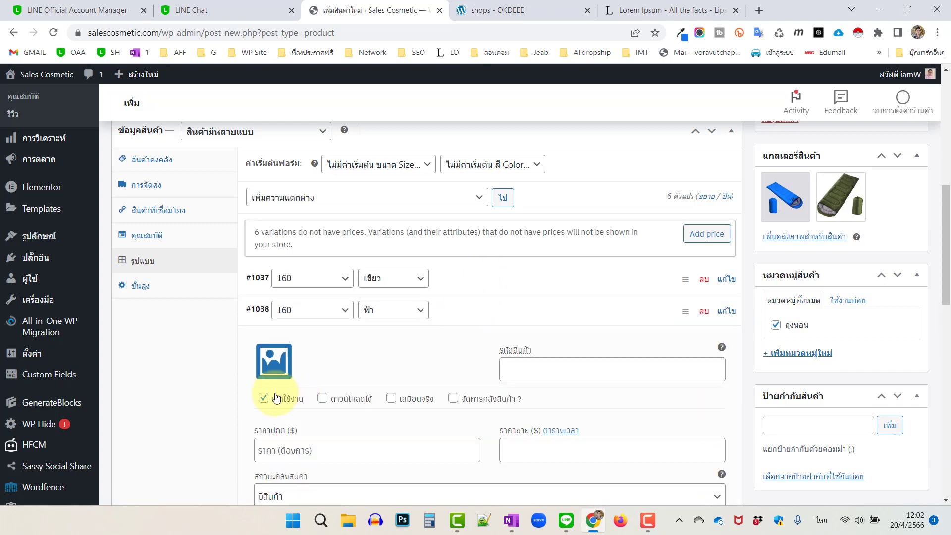
{"action": "left_click", "coordinate": [274, 364]}
{"action": "left_click", "coordinate": [74, 228]}
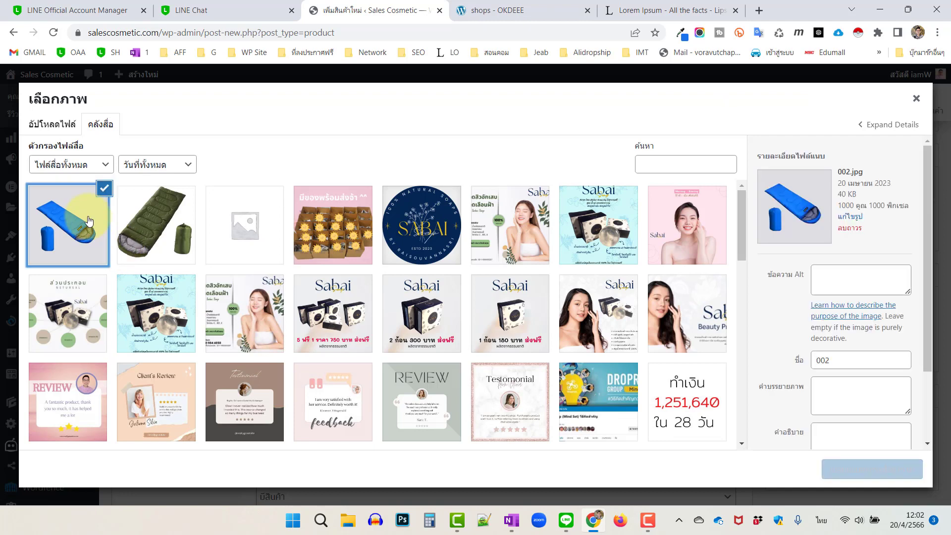
{"action": "left_click", "coordinate": [886, 470]}
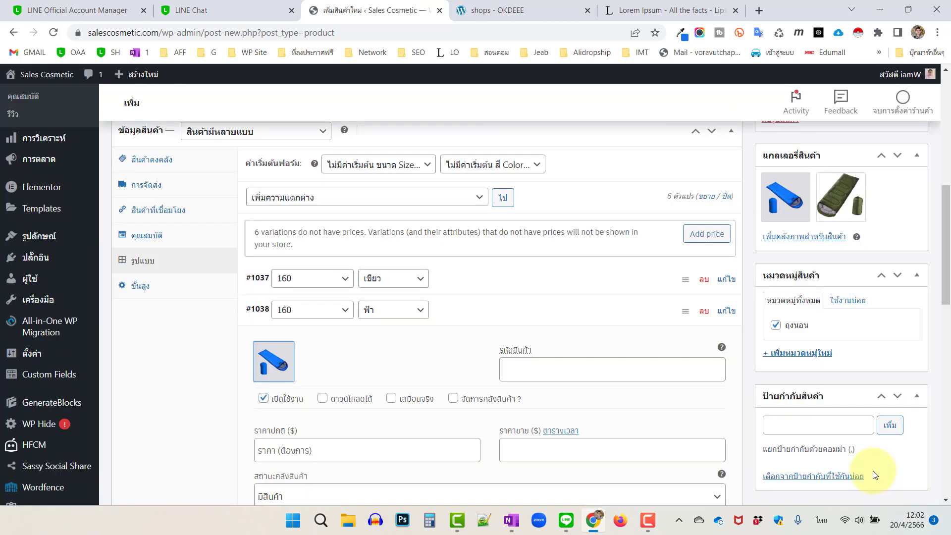
{"action": "left_click", "coordinate": [314, 449]}
{"action": "type", "text": "160"}
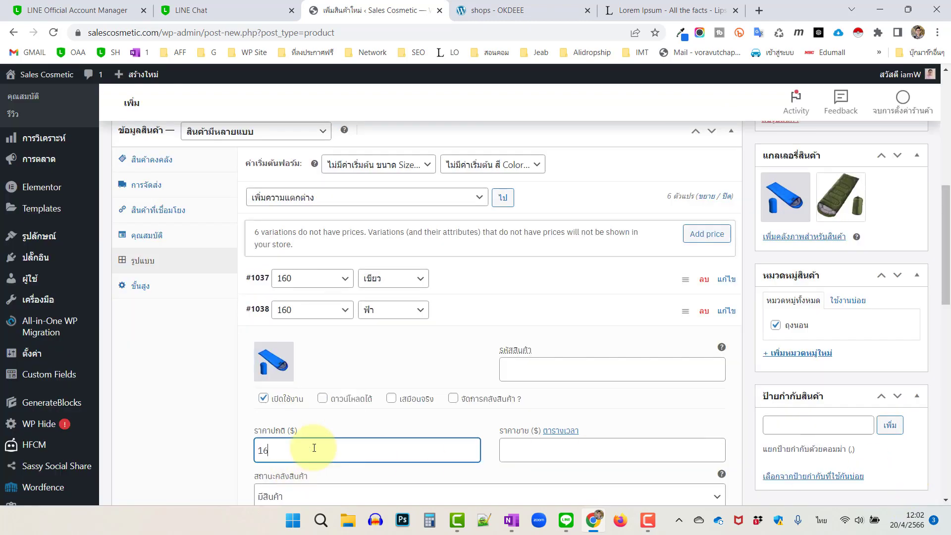
{"action": "left_click", "coordinate": [460, 318]}
Assign the green sleeping bag image and a regular price of 180 to the 180 / เขียว variation.
{"action": "scroll", "coordinate": [461, 318], "scroll_direction": "down", "scroll_amount": 1}
{"action": "left_click", "coordinate": [460, 307]}
{"action": "left_click", "coordinate": [272, 356]}
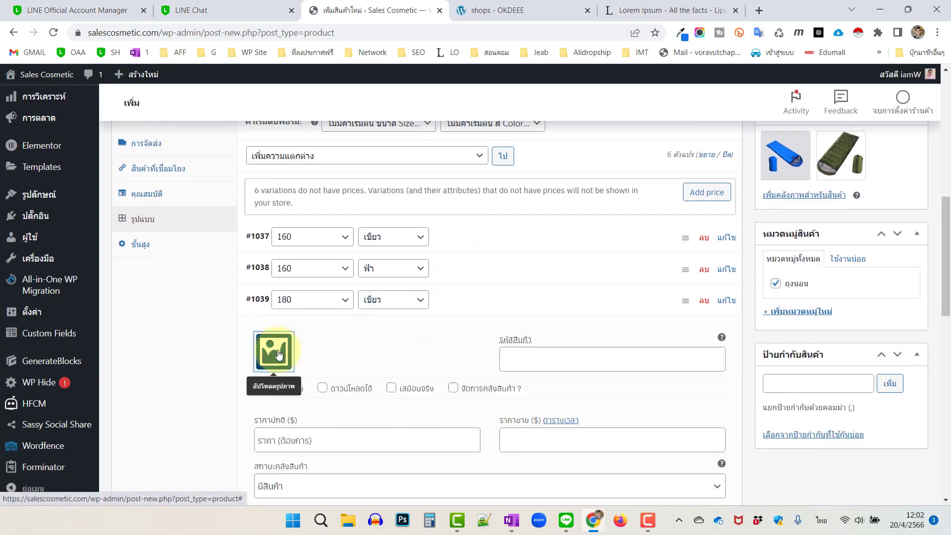
{"action": "left_click", "coordinate": [156, 225]}
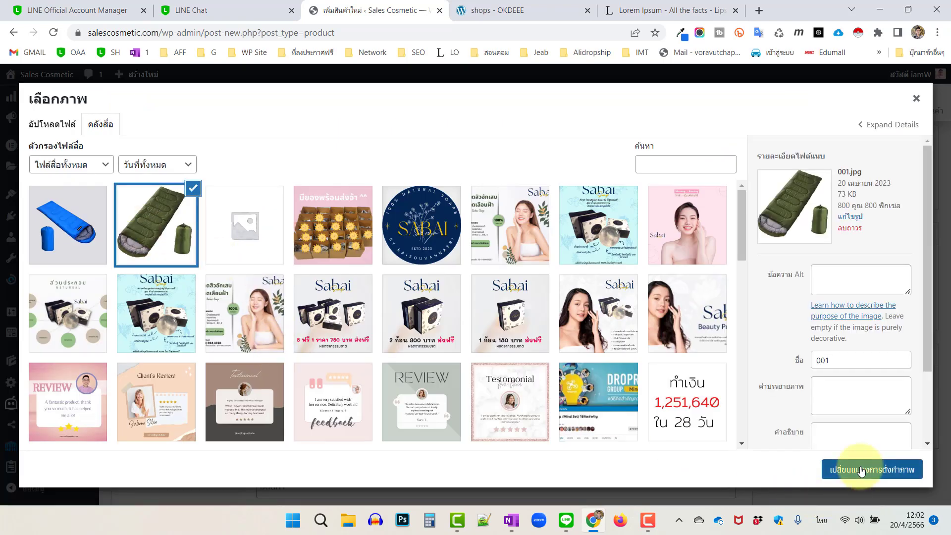
{"action": "left_click", "coordinate": [848, 466]}
{"action": "scroll", "coordinate": [301, 380], "scroll_direction": "down", "scroll_amount": 1}
{"action": "left_click", "coordinate": [299, 416]}
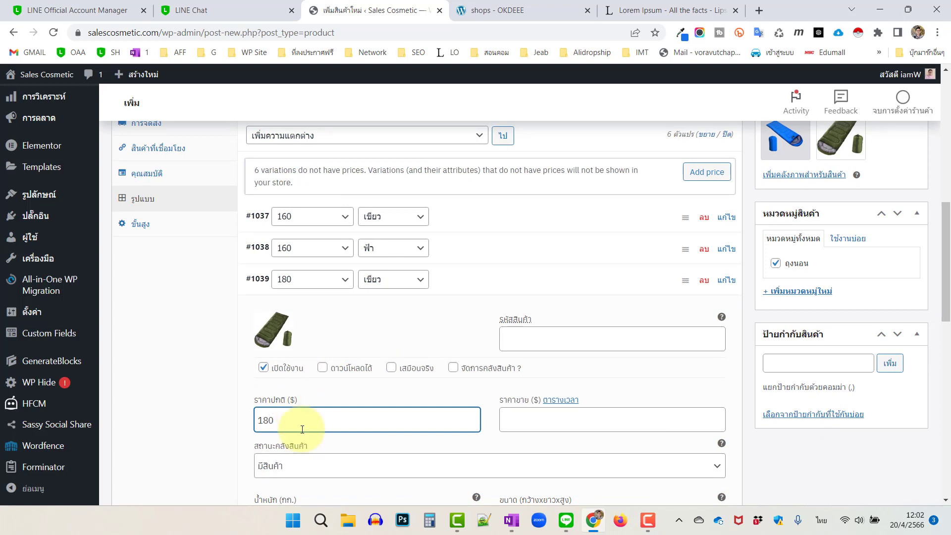
{"action": "left_click", "coordinate": [490, 283]}
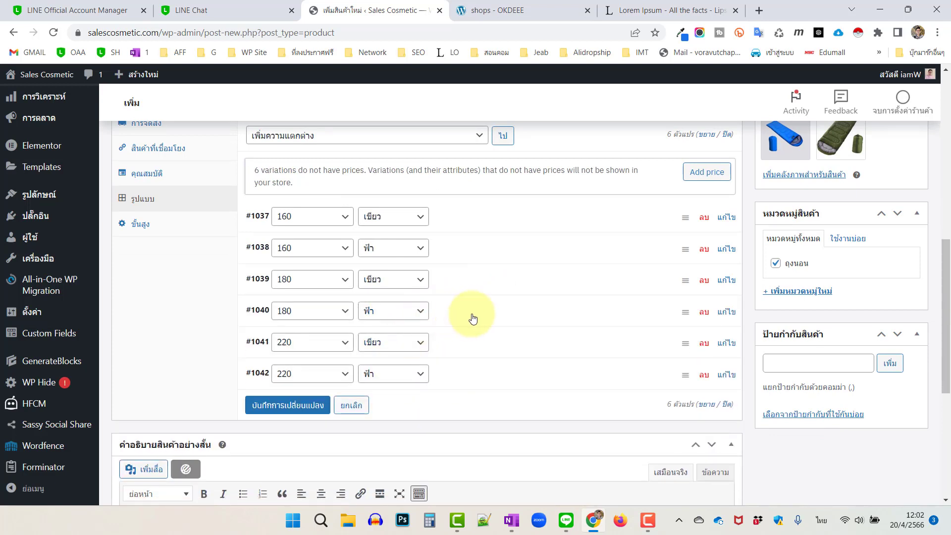
Assign the blue sleeping bag image and a regular price of 180 to the 180 / ฟ้า variation.
{"action": "left_click", "coordinate": [471, 319]}
{"action": "left_click", "coordinate": [272, 367]}
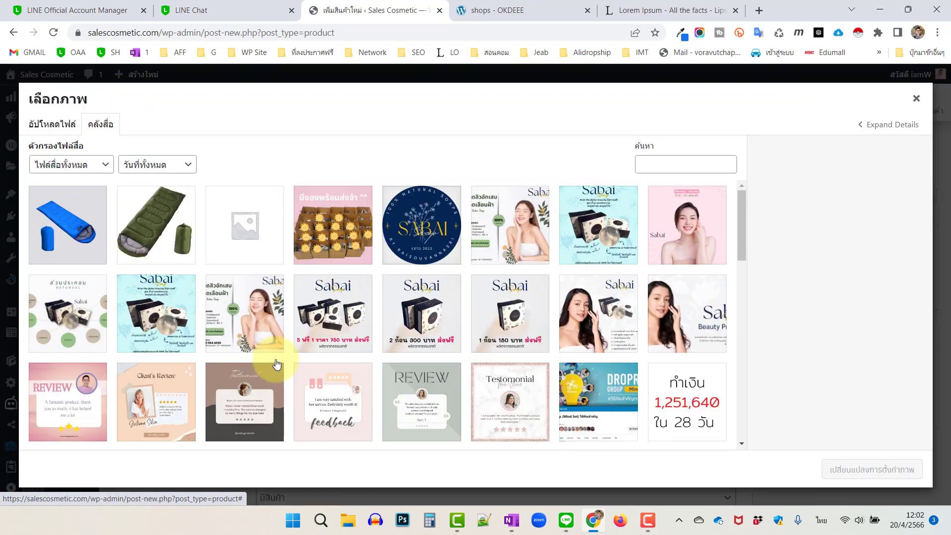
{"action": "left_click", "coordinate": [84, 230]}
{"action": "left_click", "coordinate": [888, 474]}
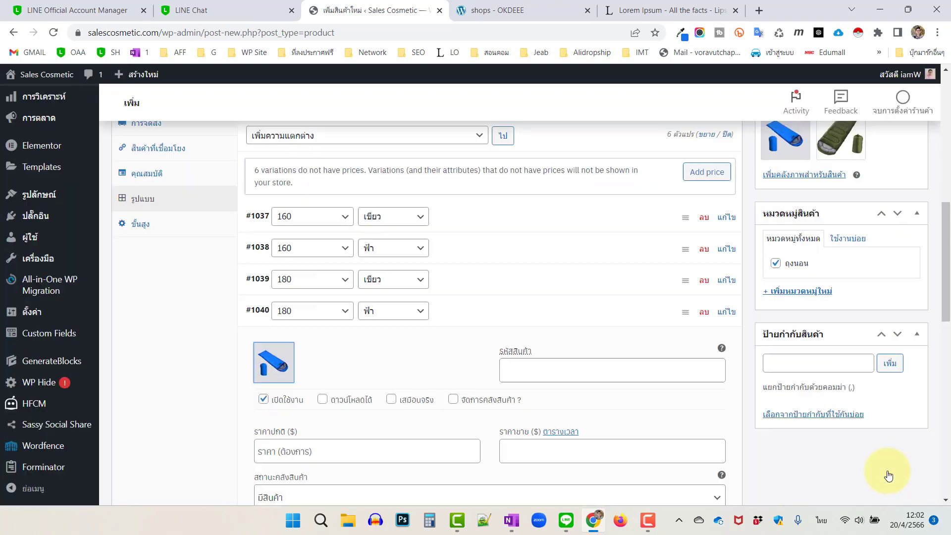
{"action": "left_click", "coordinate": [317, 451]}
{"action": "type", "text": "180"}
{"action": "scroll", "coordinate": [593, 371], "scroll_direction": "down", "scroll_amount": 3}
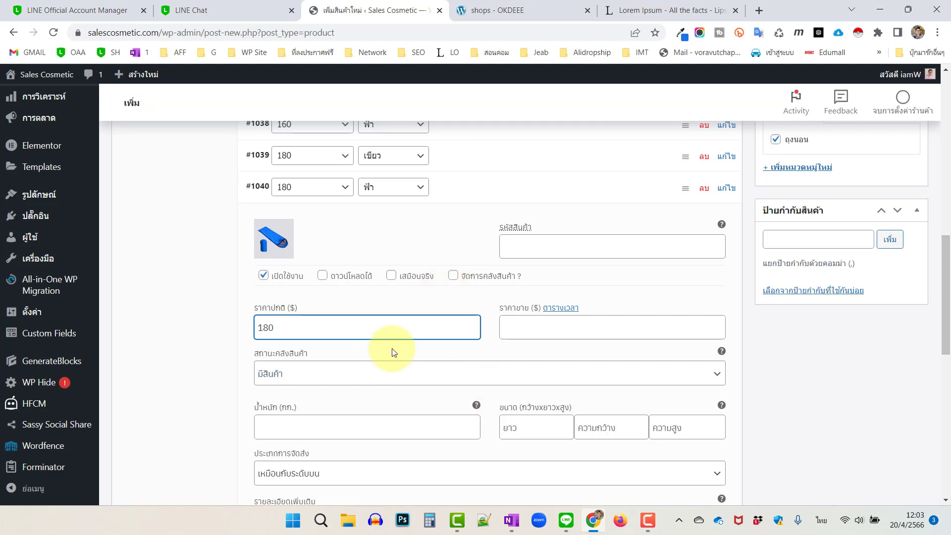
{"action": "left_click", "coordinate": [478, 189]}
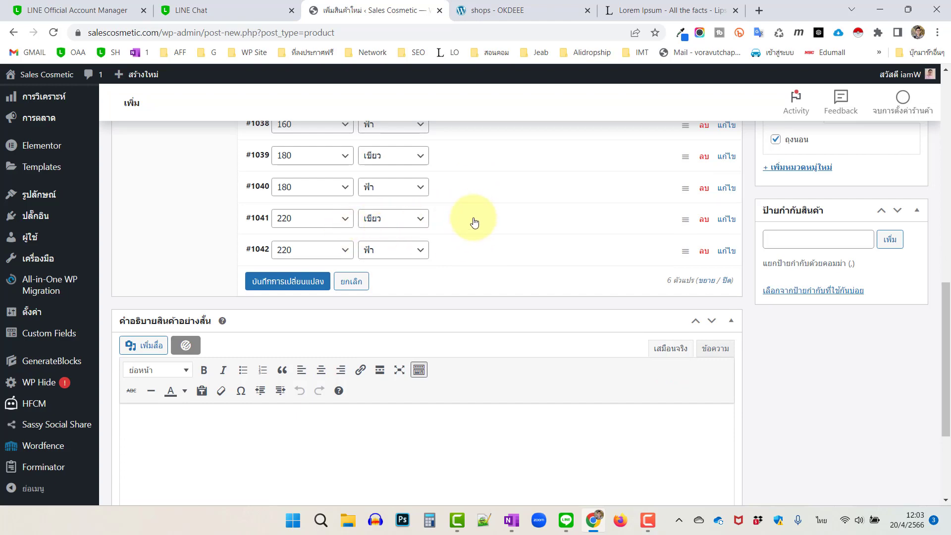
Assign the green sleeping bag image and a regular price of 220 to the 220 / เขียว variation.
{"action": "left_click", "coordinate": [474, 221]}
{"action": "left_click", "coordinate": [274, 270]}
{"action": "left_click", "coordinate": [179, 230]}
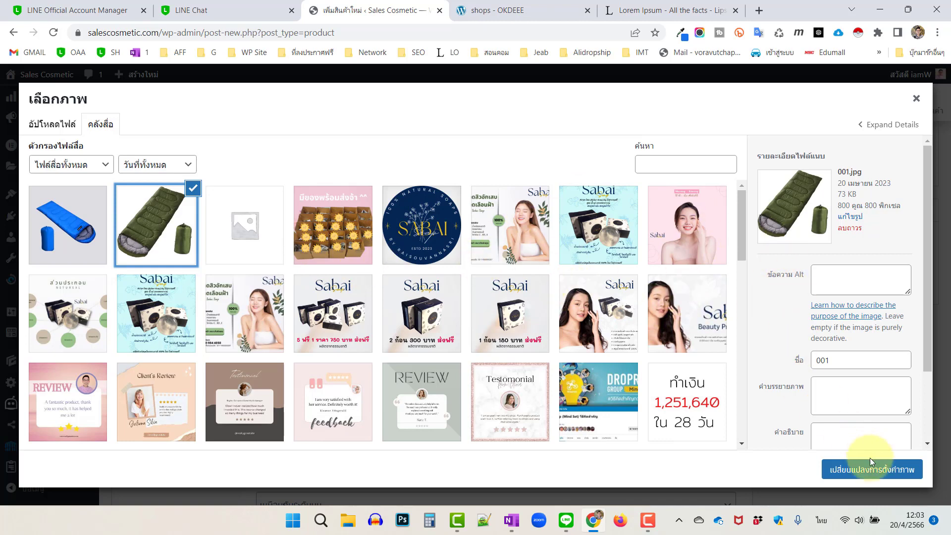
{"action": "left_click", "coordinate": [880, 476]}
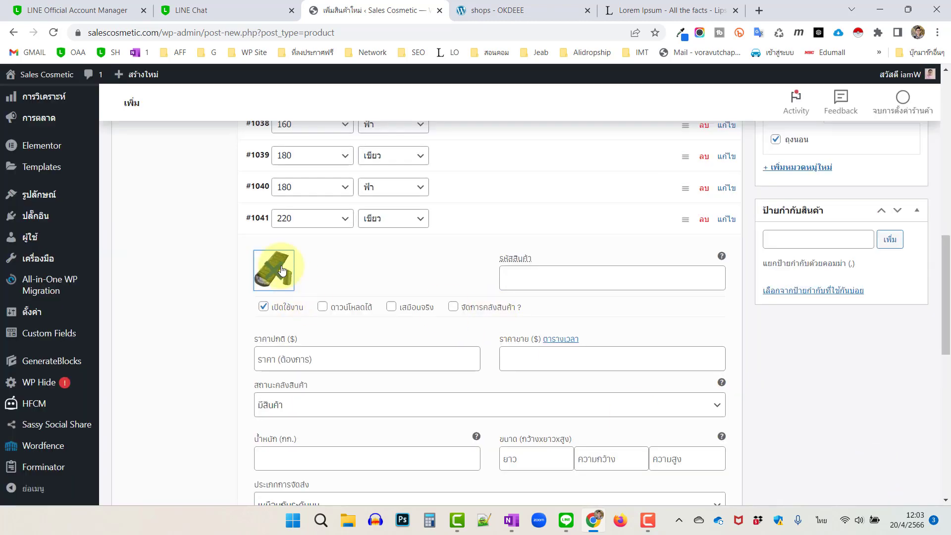
{"action": "left_click", "coordinate": [332, 357]}
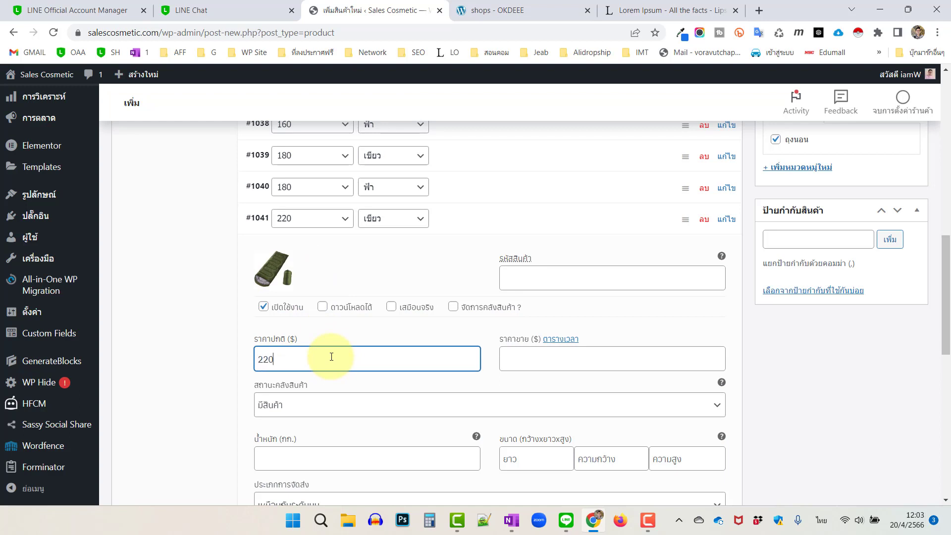
{"action": "left_click", "coordinate": [452, 221]}
Assign the blue sleeping bag image and a regular price of 220 to the 220 / ฟ้า variation.
{"action": "left_click", "coordinate": [451, 251]}
{"action": "left_click", "coordinate": [272, 307]}
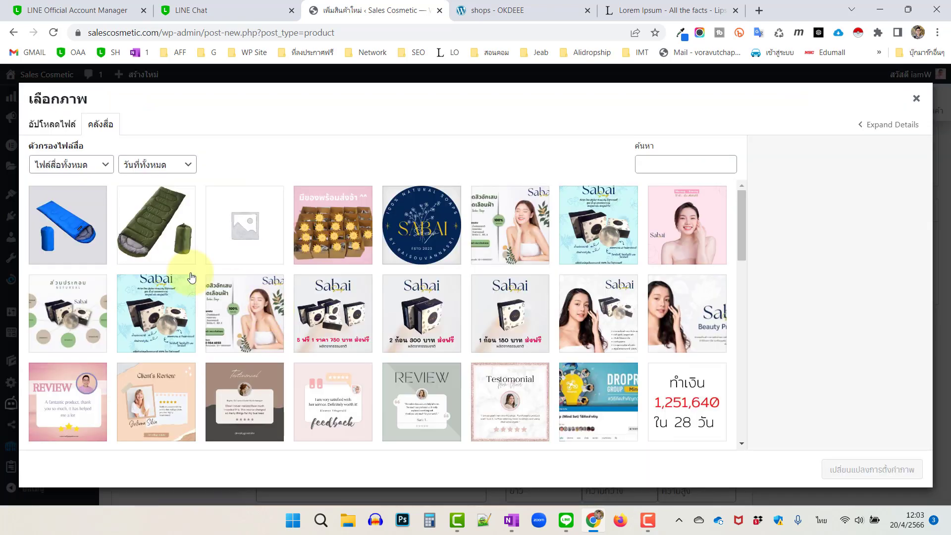
{"action": "left_click", "coordinate": [78, 233]}
{"action": "left_click", "coordinate": [884, 471]}
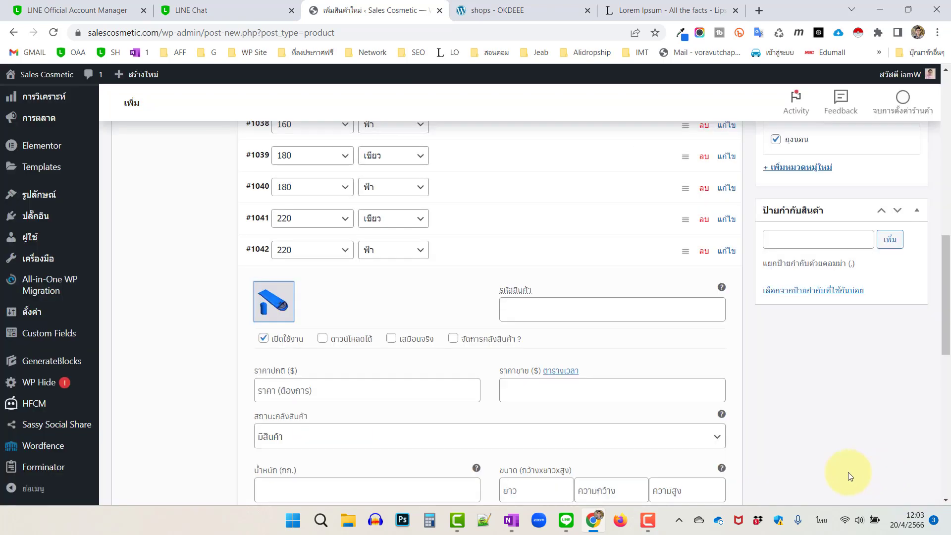
{"action": "left_click", "coordinate": [400, 392]}
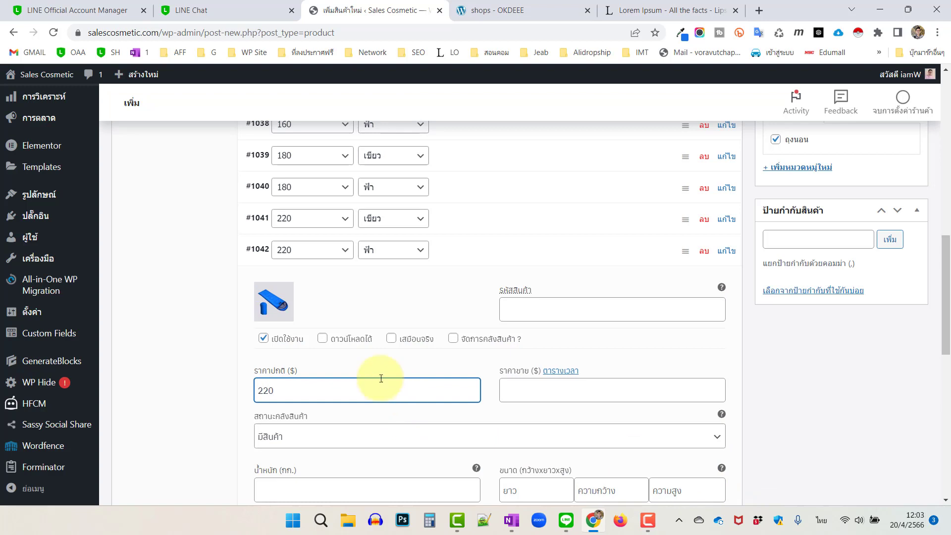
{"action": "left_click", "coordinate": [467, 256]}
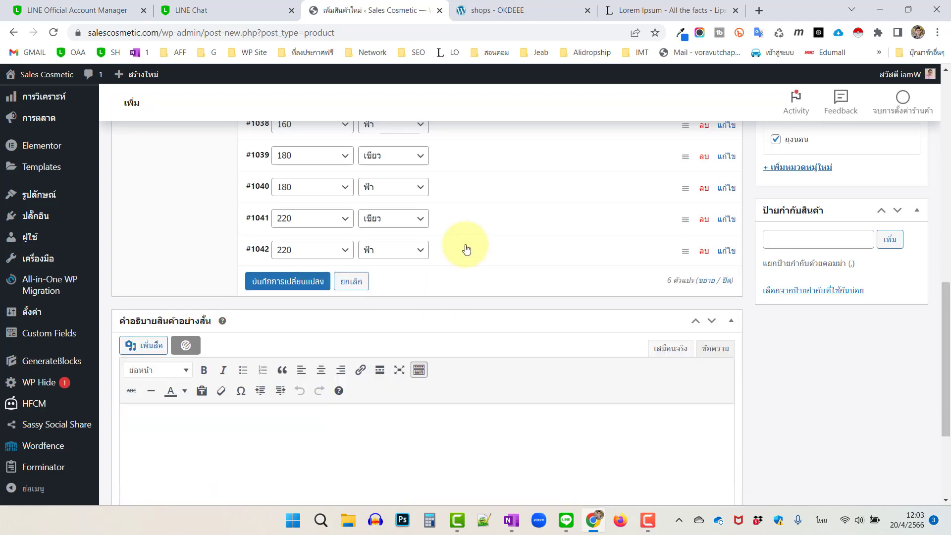
Enter "คำอธิบายอย่างย่อ ^^" as the product's short description and publish the product.
{"action": "scroll", "coordinate": [468, 250], "scroll_direction": "down", "scroll_amount": 2}
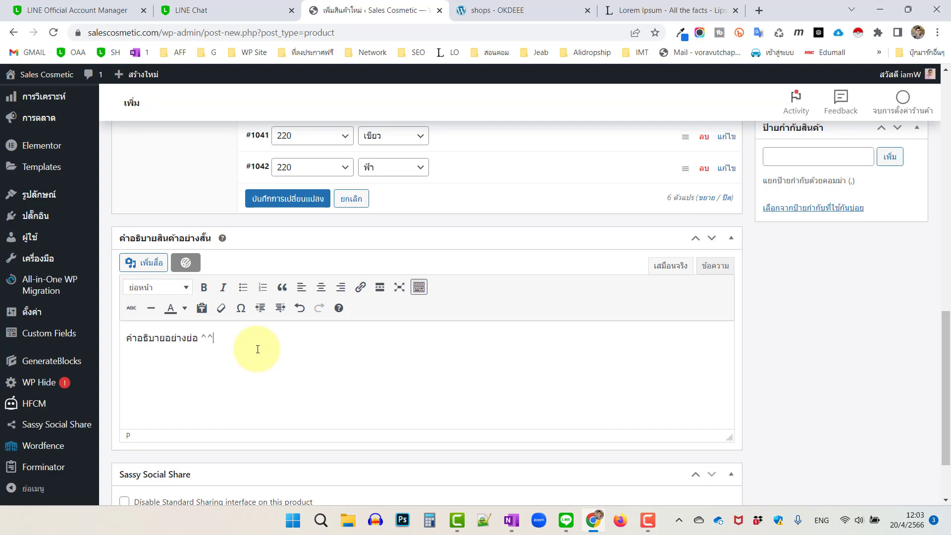
{"action": "scroll", "coordinate": [644, 369], "scroll_direction": "up", "scroll_amount": 3}
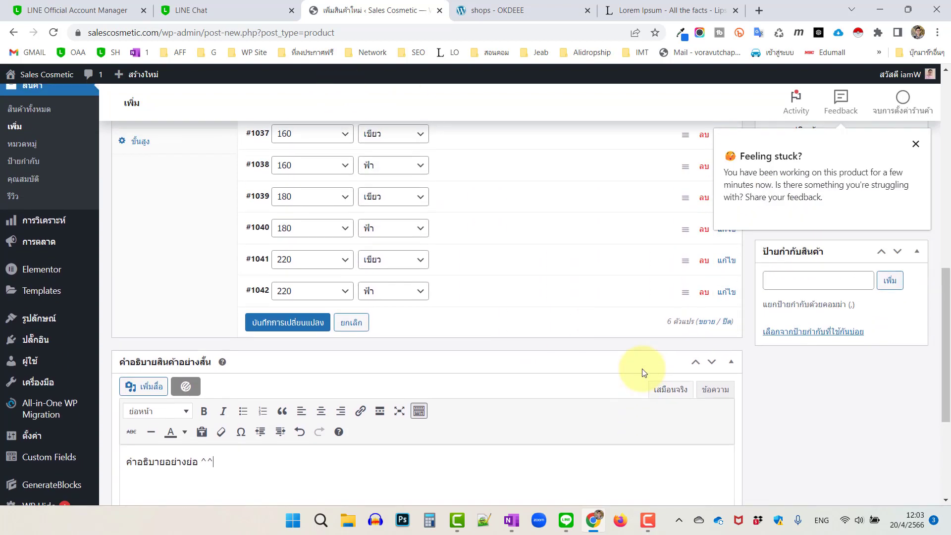
{"action": "scroll", "coordinate": [644, 373], "scroll_direction": "up", "scroll_amount": 5}
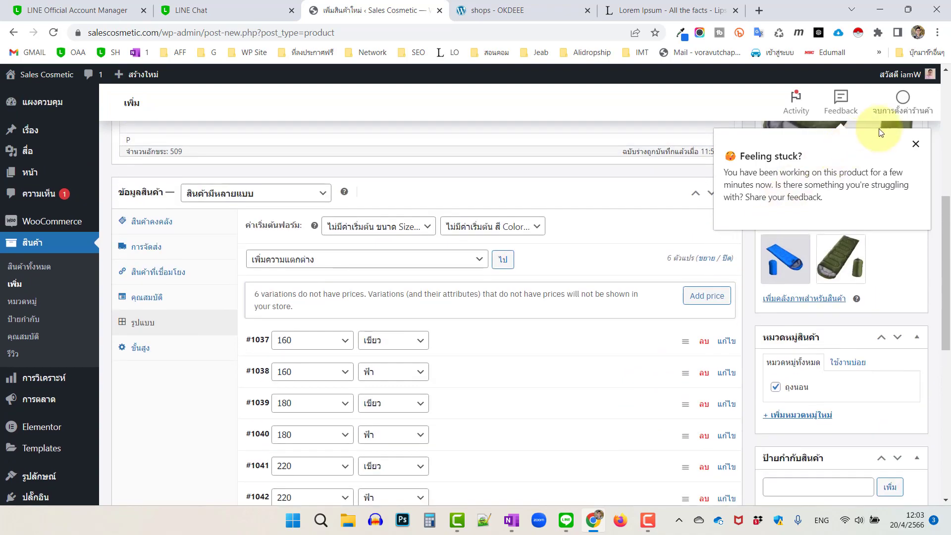
{"action": "left_click", "coordinate": [915, 144]}
{"action": "scroll", "coordinate": [684, 319], "scroll_direction": "down", "scroll_amount": 3}
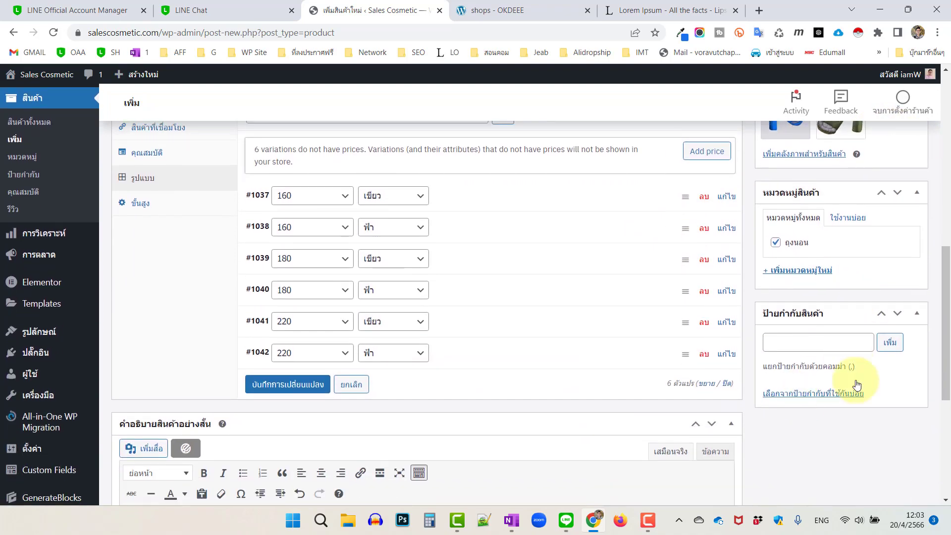
{"action": "scroll", "coordinate": [799, 386], "scroll_direction": "up", "scroll_amount": 10}
{"action": "scroll", "coordinate": [804, 384], "scroll_direction": "up", "scroll_amount": 1}
{"action": "left_click", "coordinate": [902, 345]}
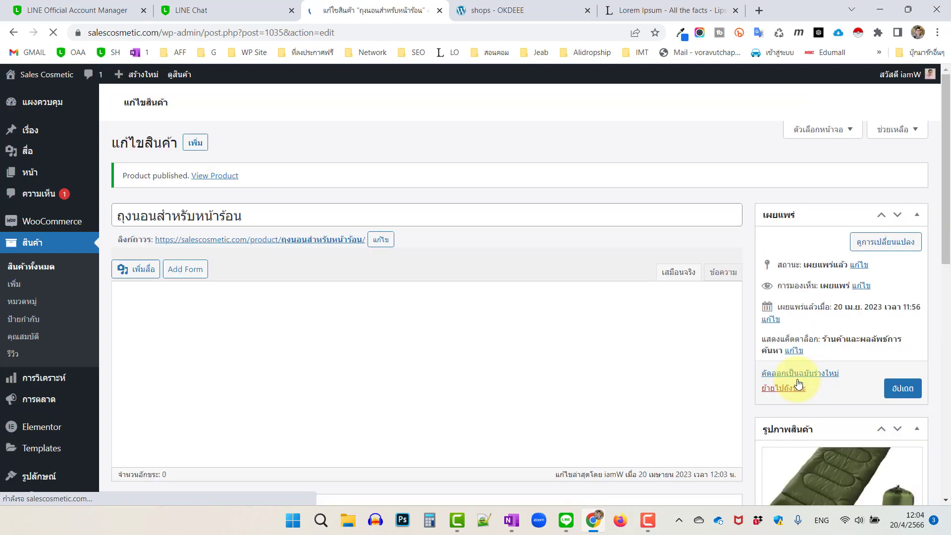
Open the published sleeping bag's product page in a new browser tab.
{"action": "right_click", "coordinate": [227, 179]}
{"action": "left_click", "coordinate": [266, 187]}
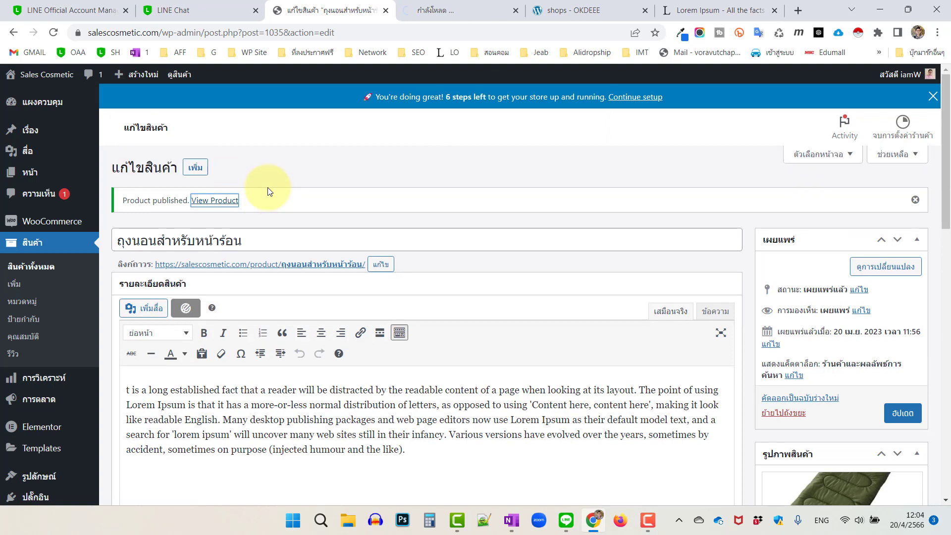
{"action": "left_click", "coordinate": [448, 9]}
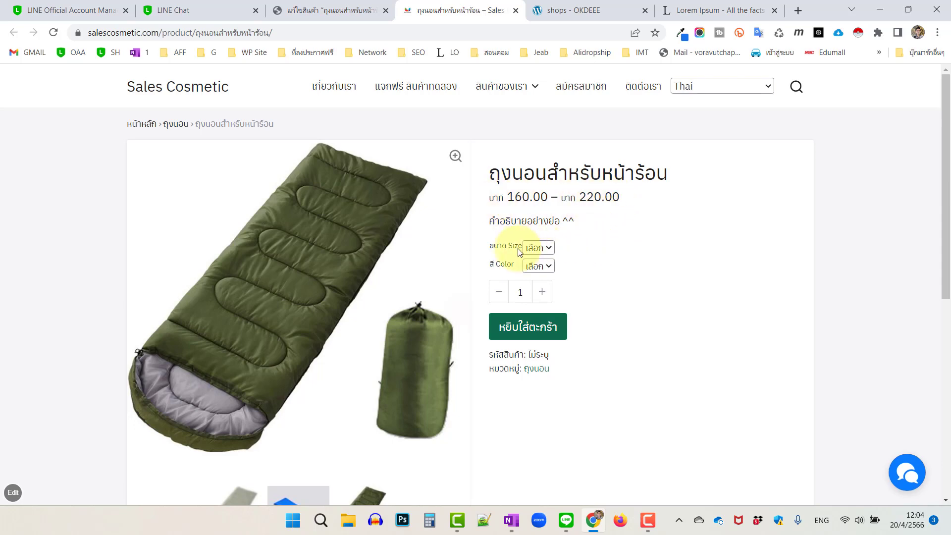
Check the variation prices by choosing size 160 with color เขียว and then size 220.
{"action": "left_click", "coordinate": [551, 249]}
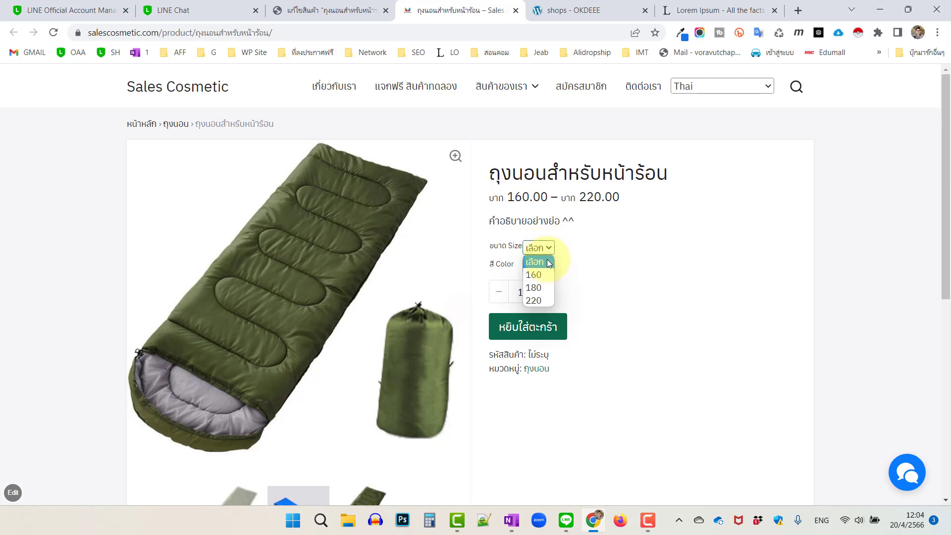
{"action": "left_click", "coordinate": [595, 246]}
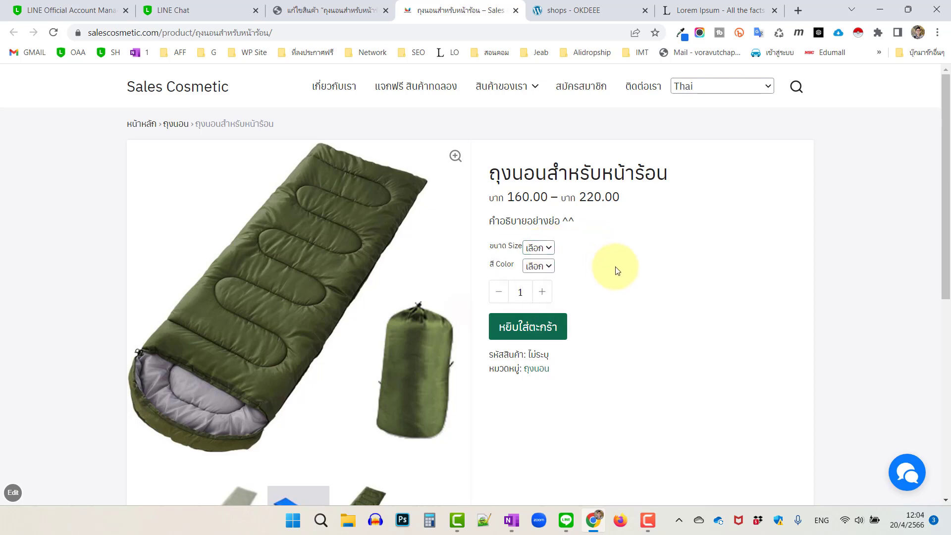
{"action": "left_click", "coordinate": [549, 248]}
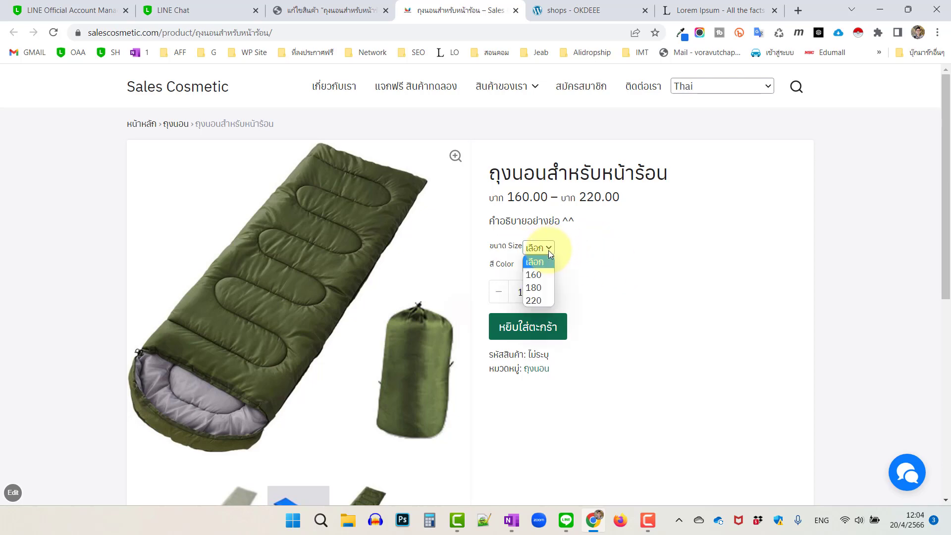
{"action": "left_click", "coordinate": [539, 275]}
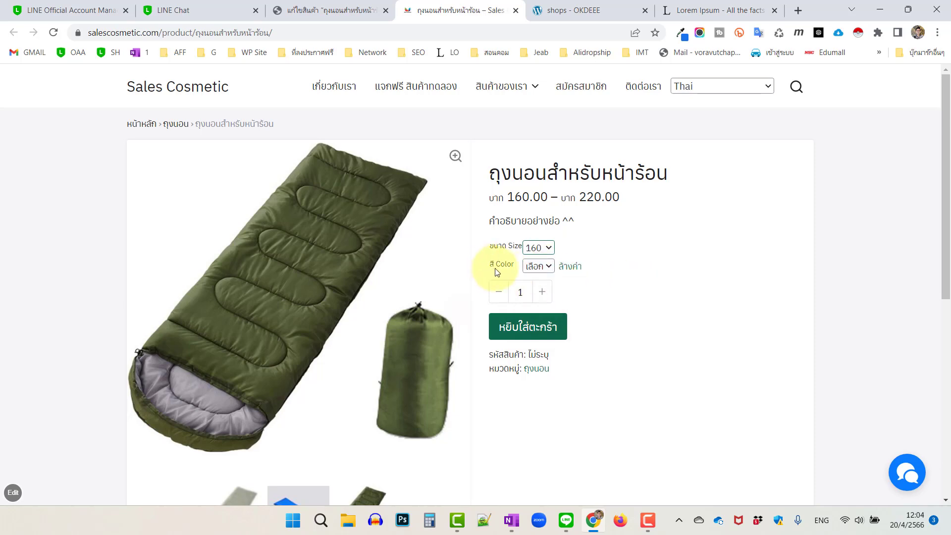
{"action": "left_click", "coordinate": [547, 268]}
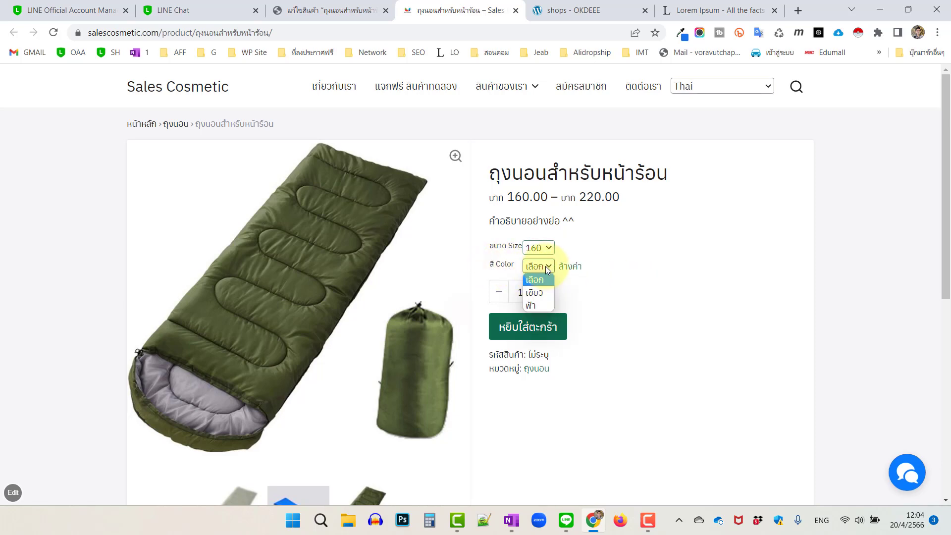
{"action": "left_click", "coordinate": [539, 294]}
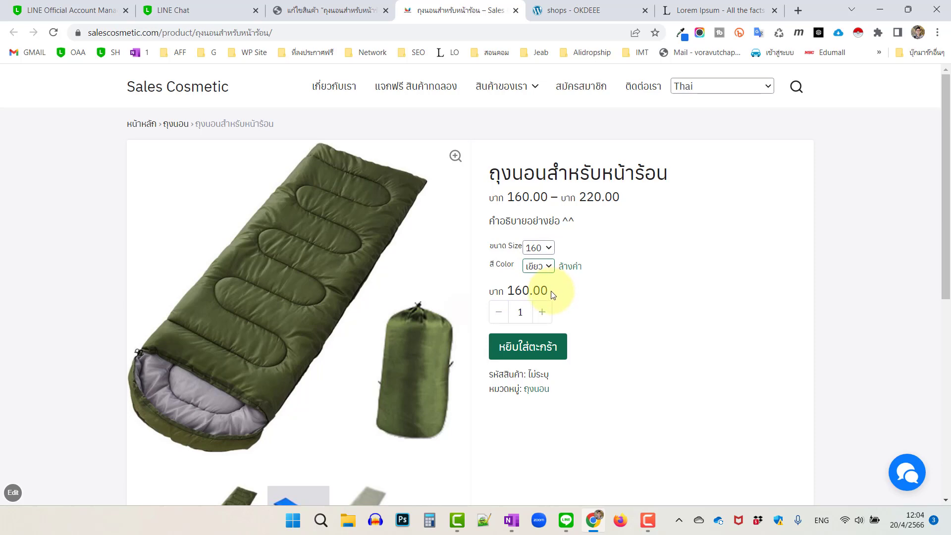
{"action": "left_click", "coordinate": [551, 252]}
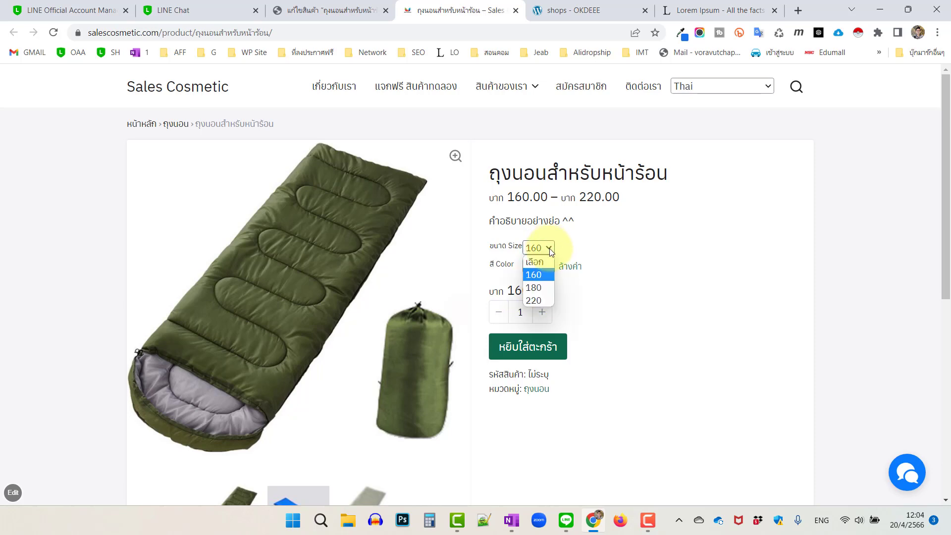
{"action": "left_click", "coordinate": [545, 299]}
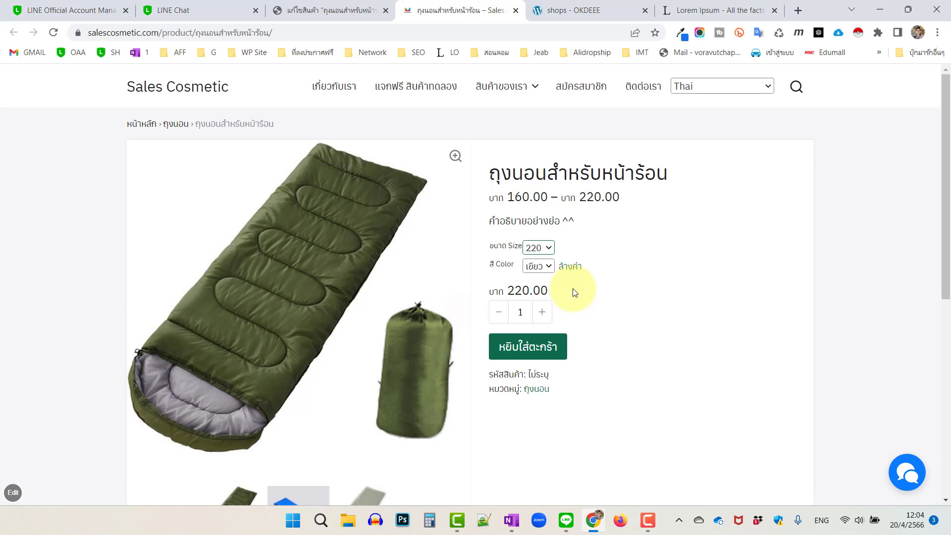
Compare the short description on the product page with its field in the product editor.
{"action": "left_click_drag", "start_coordinate": [589, 221], "coordinate": [493, 226]}
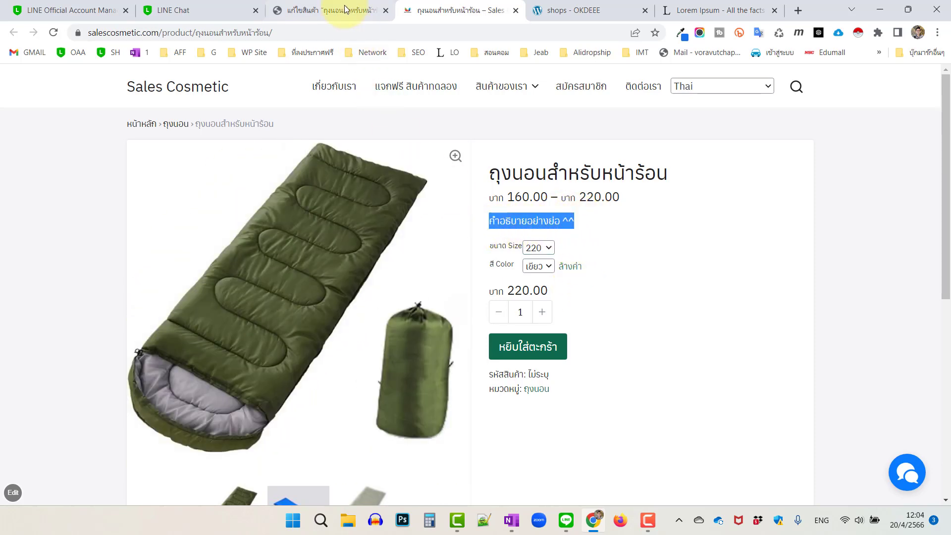
{"action": "left_click", "coordinate": [343, 15]}
{"action": "scroll", "coordinate": [419, 280], "scroll_direction": "down", "scroll_amount": 5}
{"action": "scroll", "coordinate": [418, 289], "scroll_direction": "down", "scroll_amount": 3}
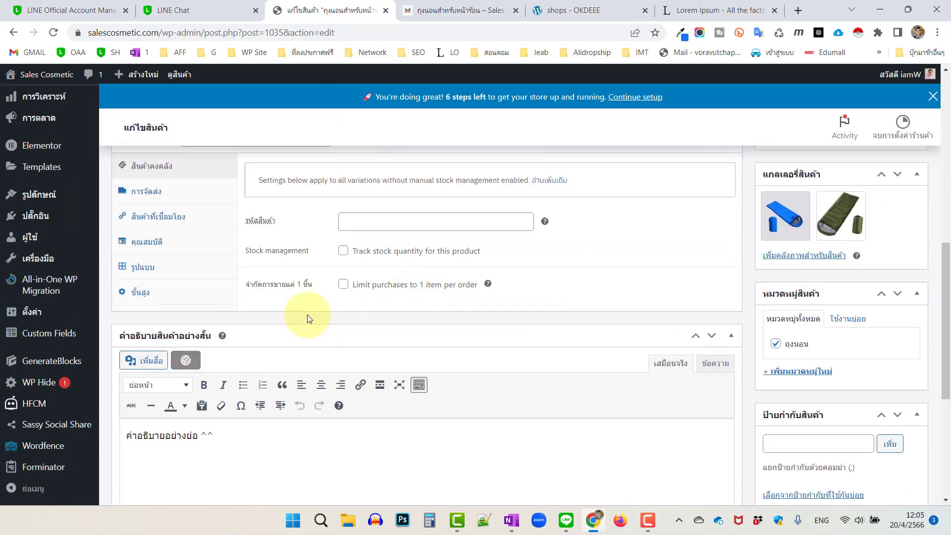
{"action": "scroll", "coordinate": [232, 361], "scroll_direction": "down", "scroll_amount": 3}
{"action": "scroll", "coordinate": [215, 290], "scroll_direction": "up", "scroll_amount": 3}
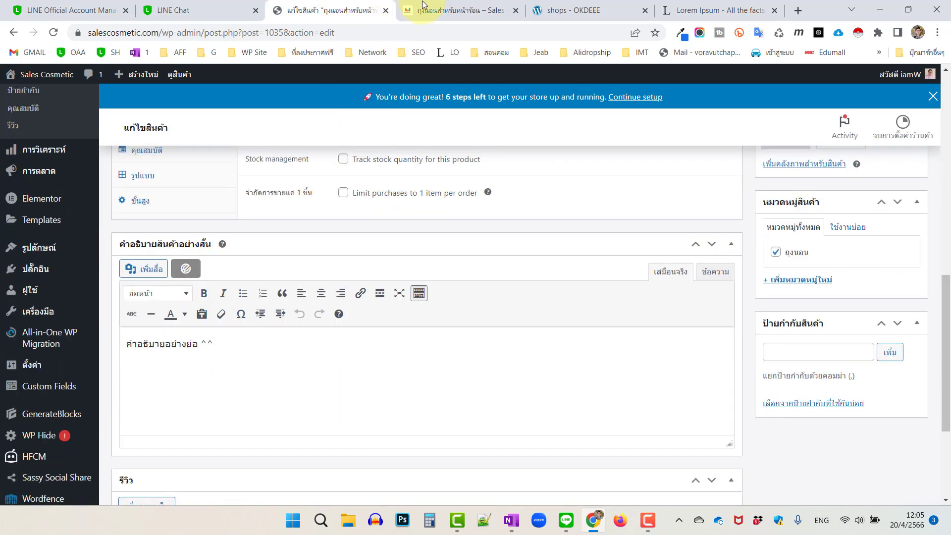
{"action": "left_click", "coordinate": [461, 10]}
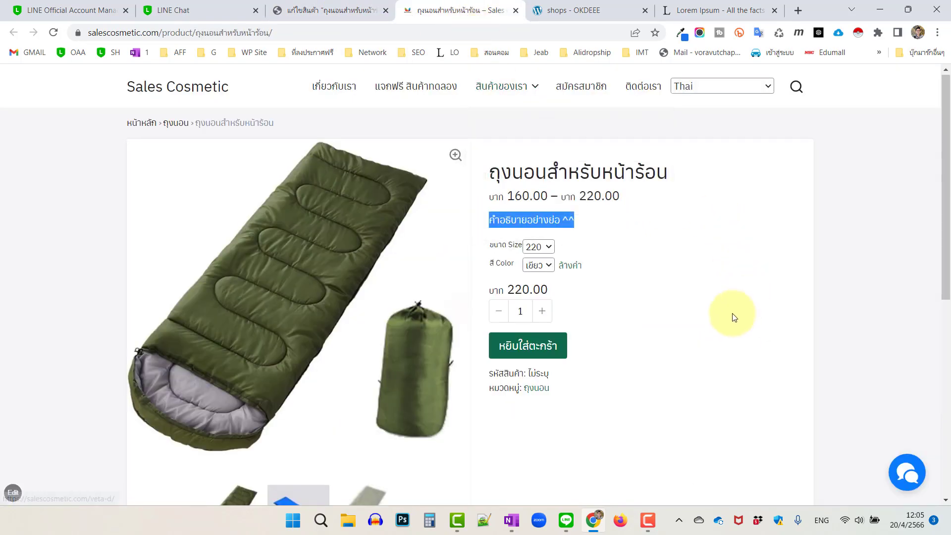
Compare the product page's long description with the description text in the product editor.
{"action": "scroll", "coordinate": [704, 297], "scroll_direction": "down", "scroll_amount": 7}
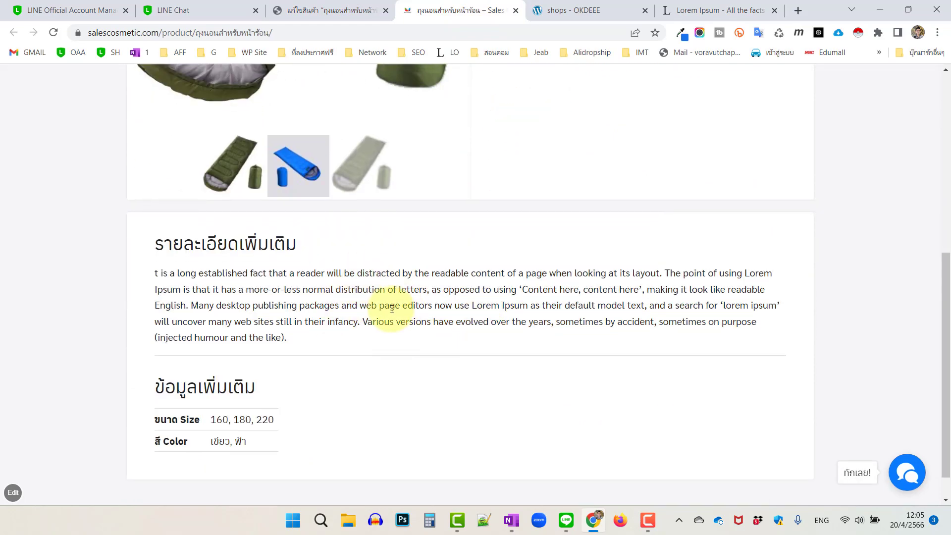
{"action": "left_click", "coordinate": [331, 11]}
{"action": "scroll", "coordinate": [503, 324], "scroll_direction": "up", "scroll_amount": 12}
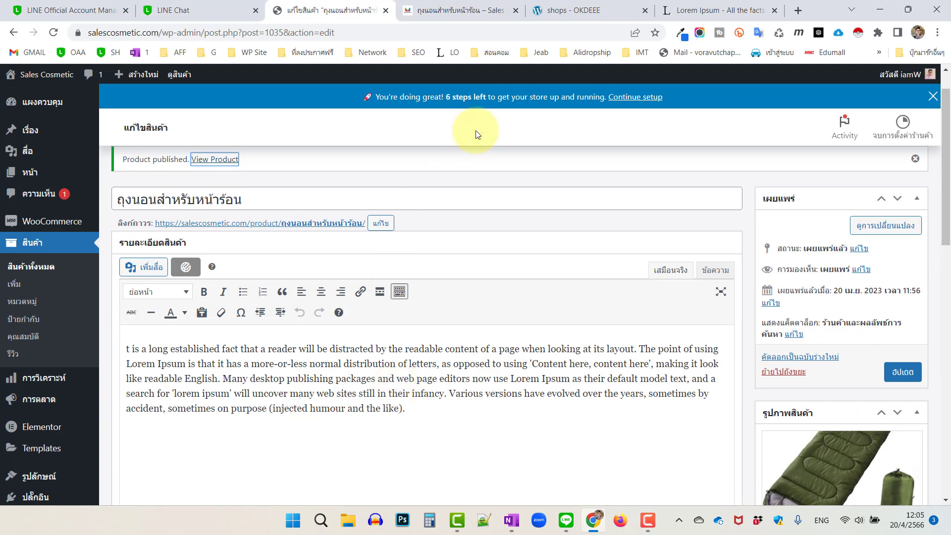
{"action": "left_click", "coordinate": [452, 17]}
Browse the green and blue gallery images on the product page and compare them with the product editor's gallery.
{"action": "scroll", "coordinate": [560, 272], "scroll_direction": "up", "scroll_amount": 5}
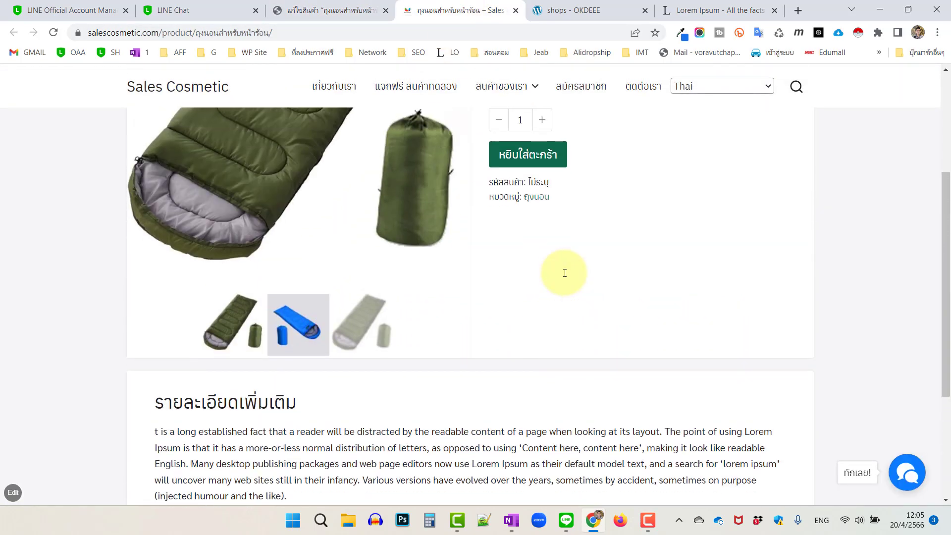
{"action": "scroll", "coordinate": [564, 273], "scroll_direction": "up", "scroll_amount": 2}
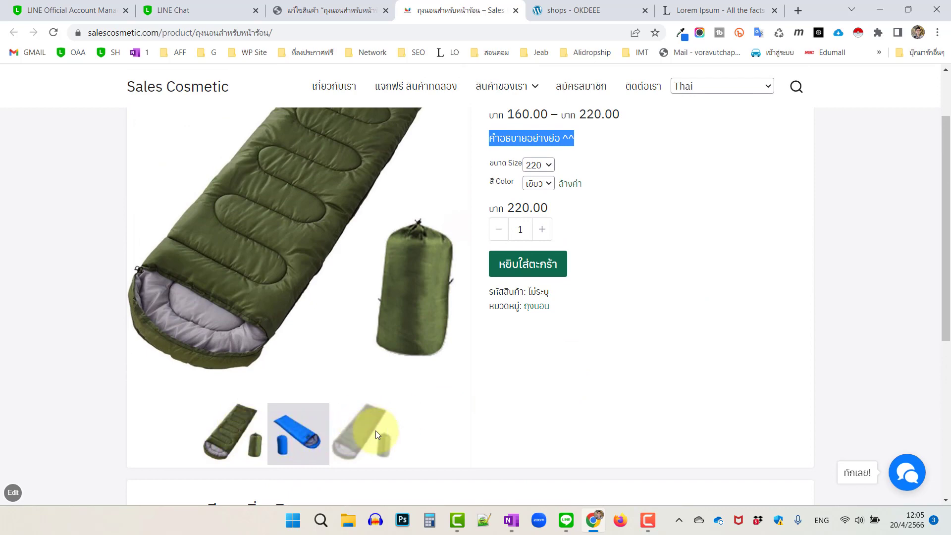
{"action": "left_click", "coordinate": [310, 427]}
{"action": "left_click", "coordinate": [253, 432]}
{"action": "left_click", "coordinate": [344, 427]}
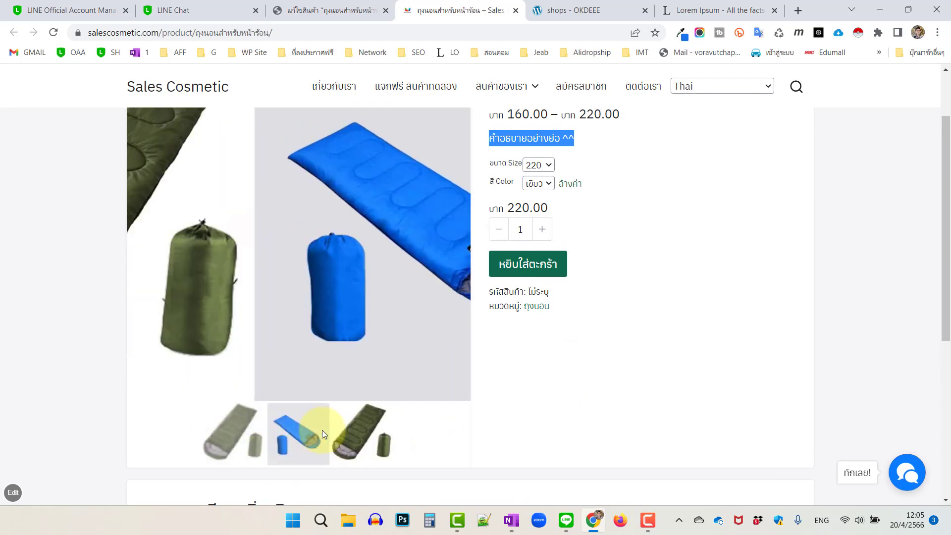
{"action": "left_click", "coordinate": [329, 11]}
{"action": "scroll", "coordinate": [796, 237], "scroll_direction": "down", "scroll_amount": 8}
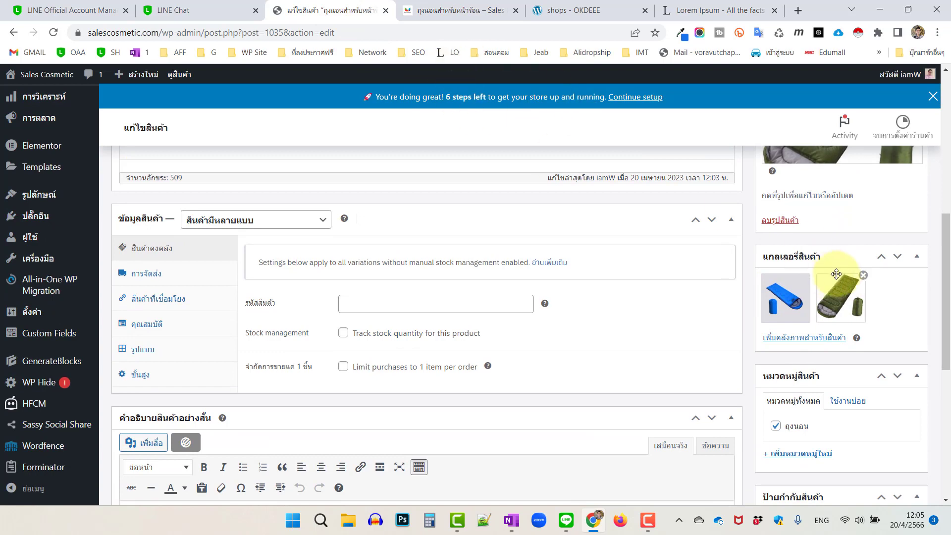
{"action": "left_click", "coordinate": [470, 11]}
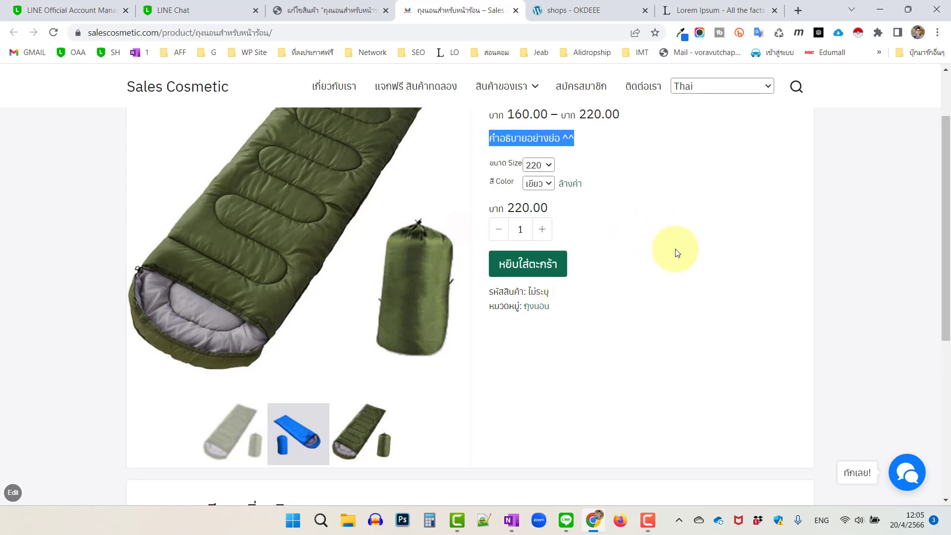
Review the product page from its title and prices down to the description and additional information.
{"action": "scroll", "coordinate": [679, 255], "scroll_direction": "up", "scroll_amount": 2}
{"action": "scroll", "coordinate": [530, 191], "scroll_direction": "down", "scroll_amount": 6}
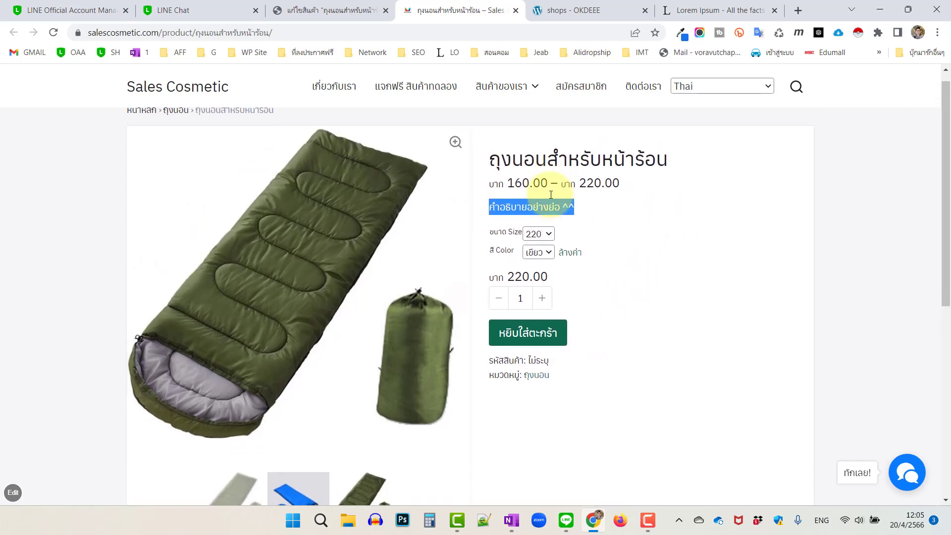
{"action": "scroll", "coordinate": [366, 174], "scroll_direction": "down", "scroll_amount": 2}
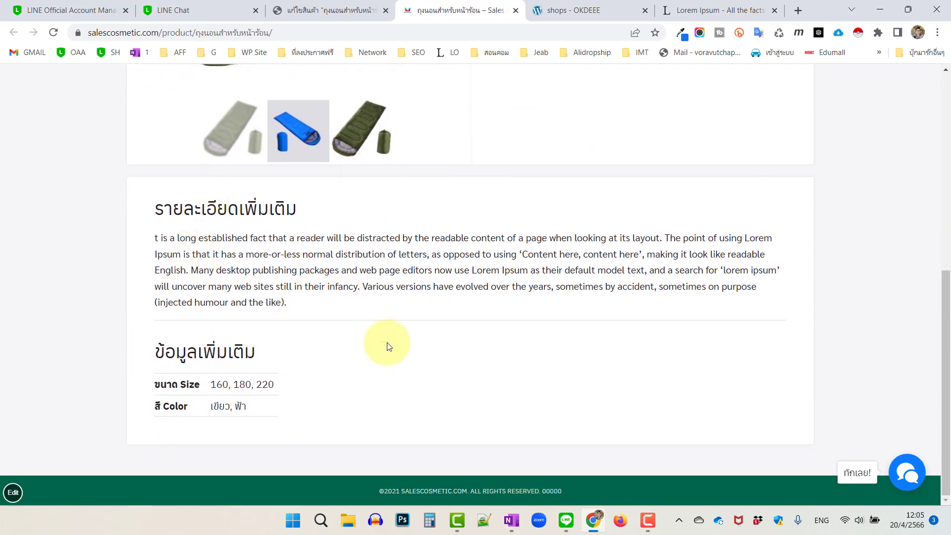
{"action": "scroll", "coordinate": [605, 357], "scroll_direction": "up", "scroll_amount": 6}
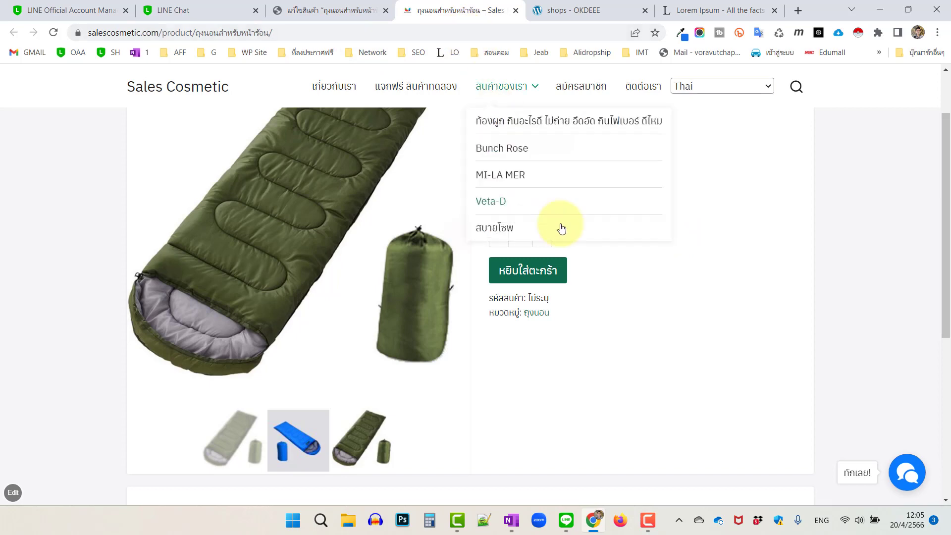
{"action": "left_click", "coordinate": [672, 290]}
{"action": "scroll", "coordinate": [672, 291], "scroll_direction": "up", "scroll_amount": 2}
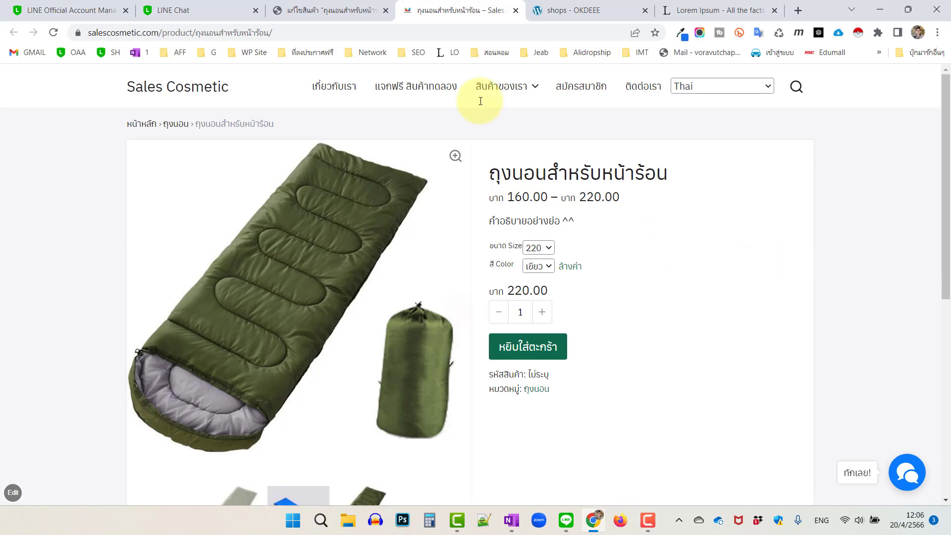
Update the published sleeping bag product in the product editor.
{"action": "left_click", "coordinate": [366, 14]}
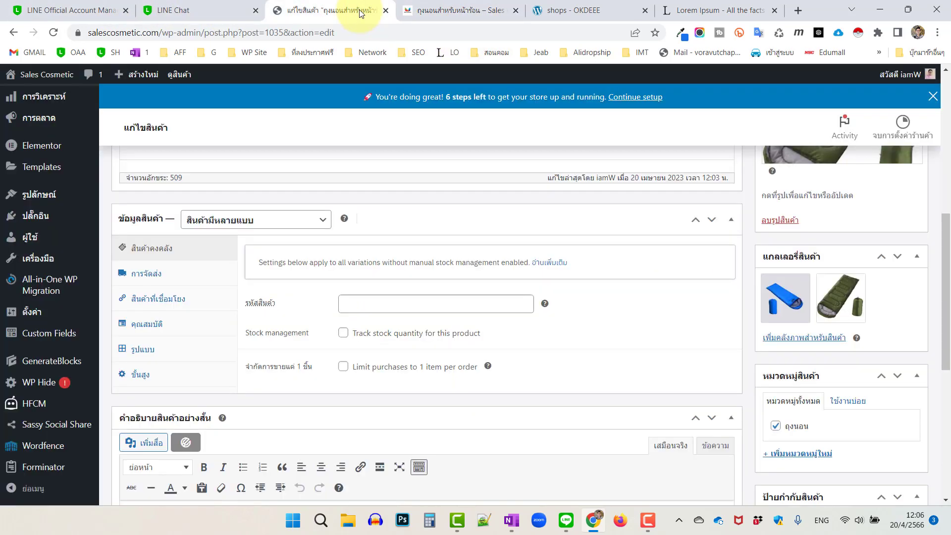
{"action": "scroll", "coordinate": [703, 307], "scroll_direction": "up", "scroll_amount": 4}
{"action": "scroll", "coordinate": [739, 297], "scroll_direction": "up", "scroll_amount": 2}
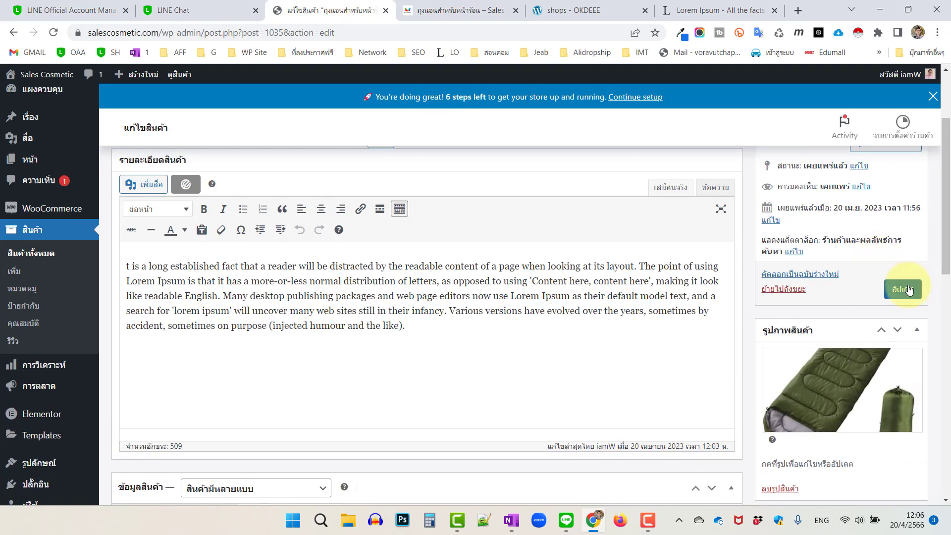
{"action": "left_click", "coordinate": [903, 289]}
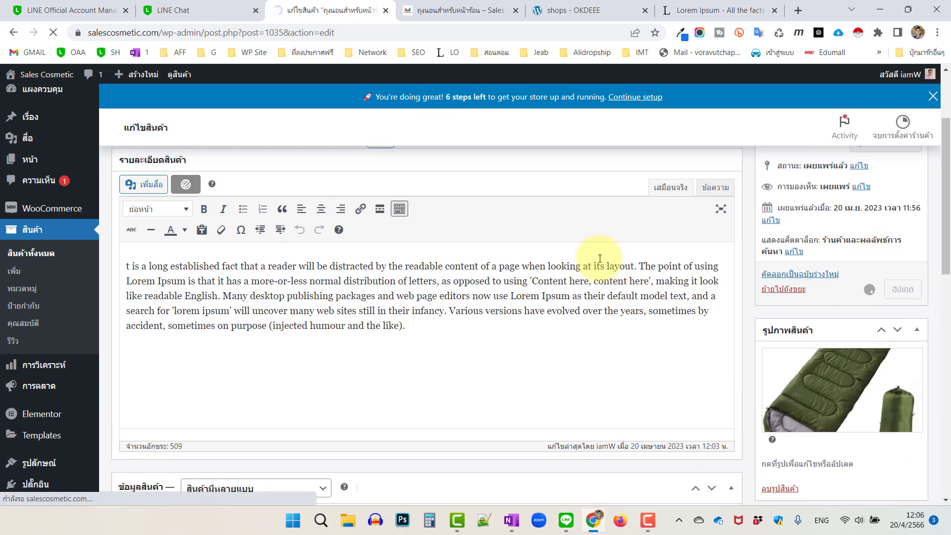
Close the product page tab and view the OKDEEE shops page as an example.
{"action": "left_click", "coordinate": [465, 11]}
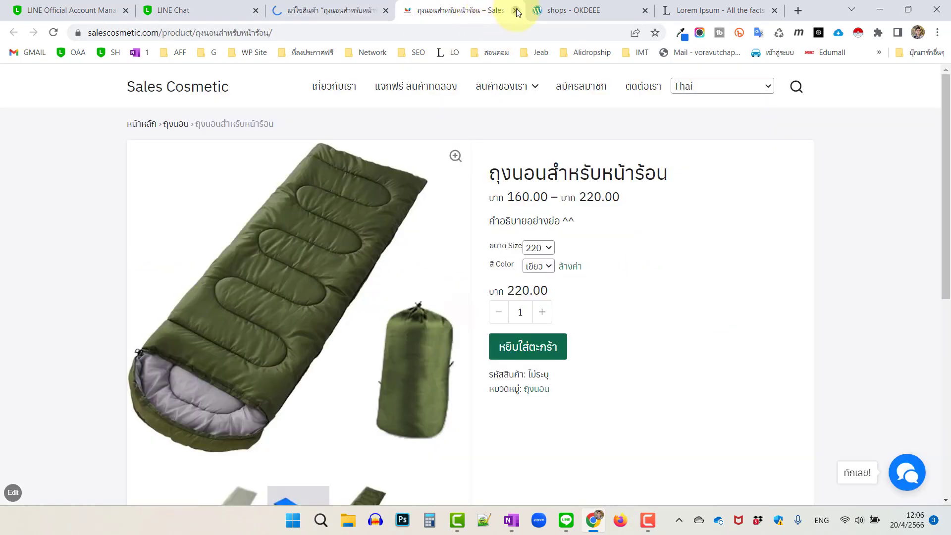
{"action": "left_click", "coordinate": [516, 10]}
{"action": "left_click", "coordinate": [471, 12]}
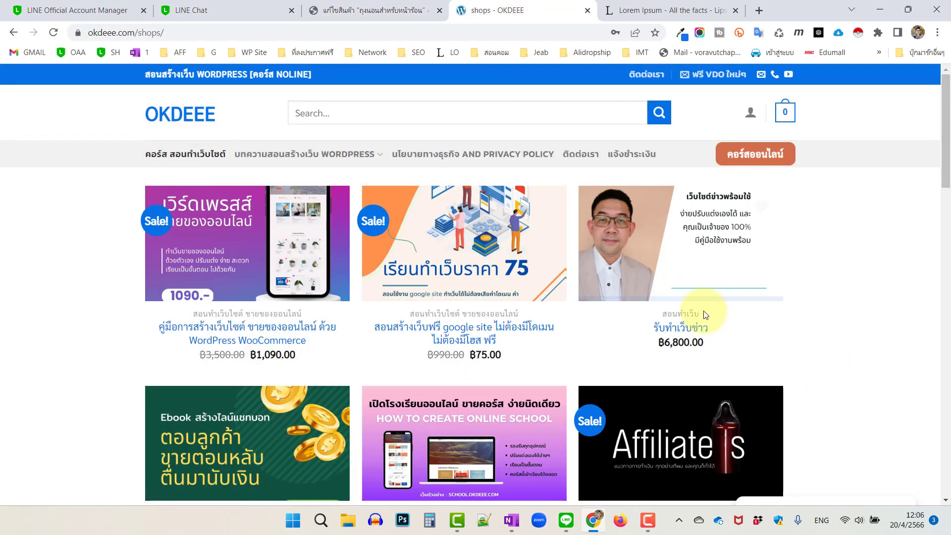
Return to the sleeping bag product editor and open the list of all products.
{"action": "left_click", "coordinate": [397, 8]}
{"action": "scroll", "coordinate": [441, 342], "scroll_direction": "down", "scroll_amount": 1}
{"action": "scroll", "coordinate": [441, 341], "scroll_direction": "up", "scroll_amount": 1}
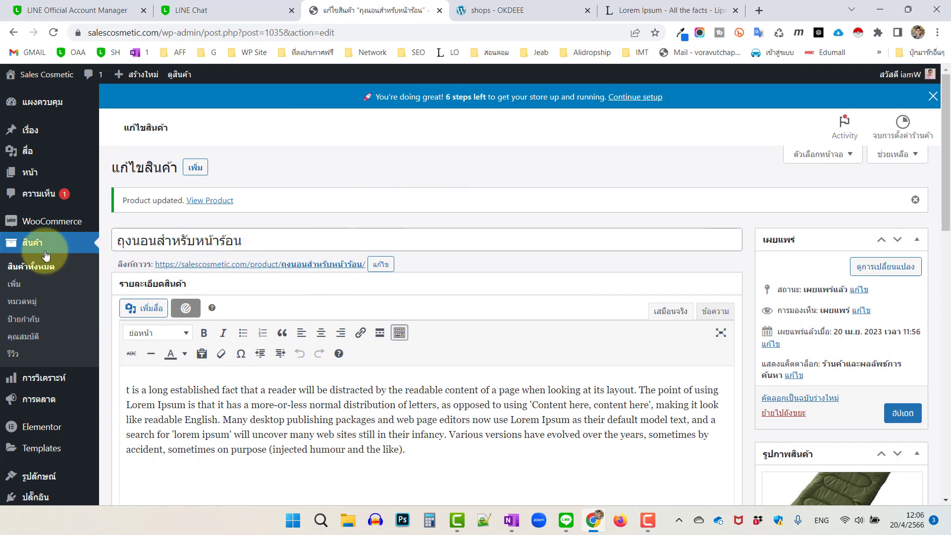
{"action": "left_click", "coordinate": [35, 268]}
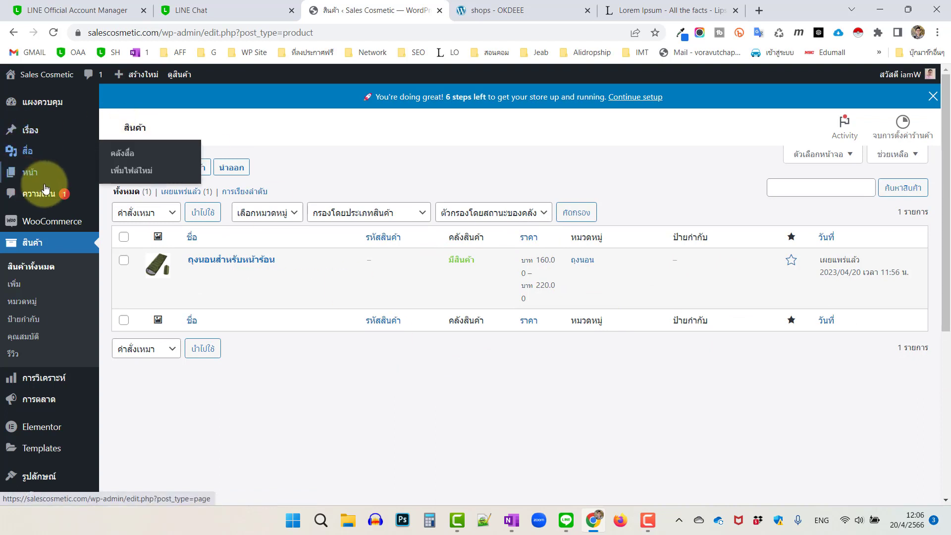
Start a new WordPress page in a separate browser tab.
{"action": "mouse_move", "coordinate": [35, 172]}
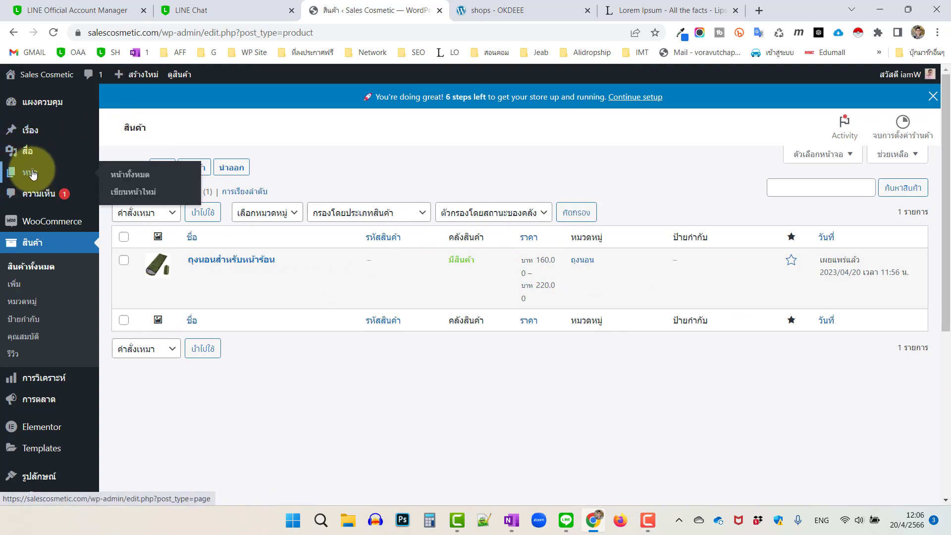
{"action": "right_click", "coordinate": [139, 194]}
{"action": "left_click", "coordinate": [181, 205]}
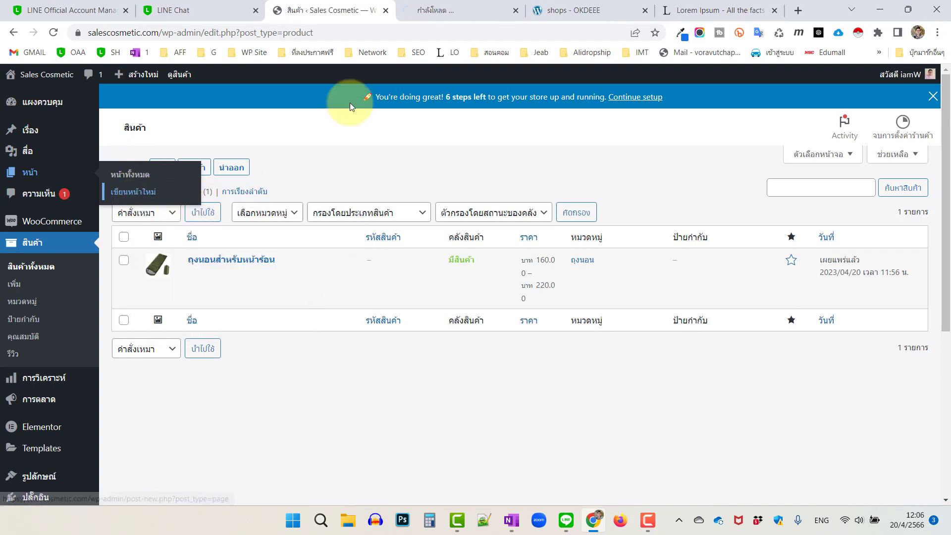
{"action": "left_click", "coordinate": [453, 10]}
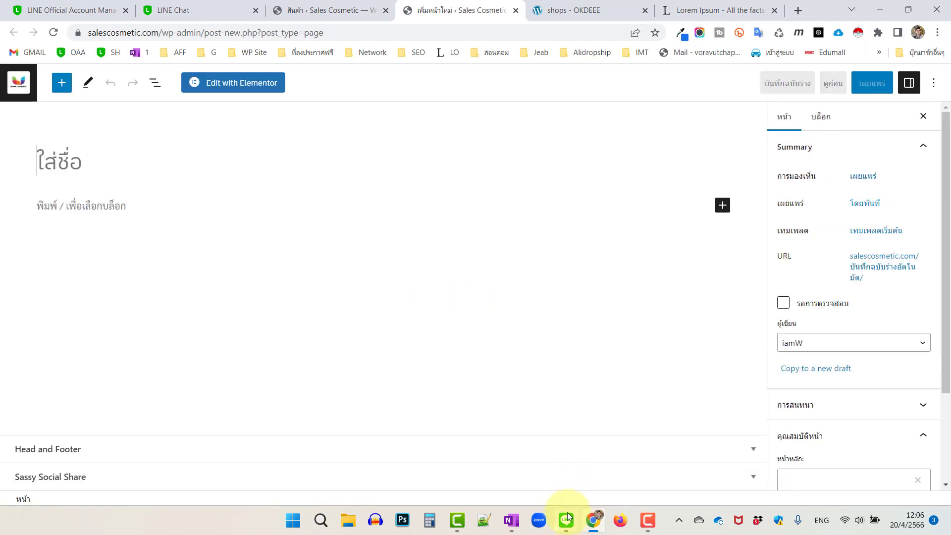
Title the new page "แนะนำ ถุงนอนสำหรับหน้า ร้อนนน !!".
{"action": "left_click", "coordinate": [83, 161]}
{"action": "key", "text": "grave"}
{"action": "type", "text": "ฤ"}
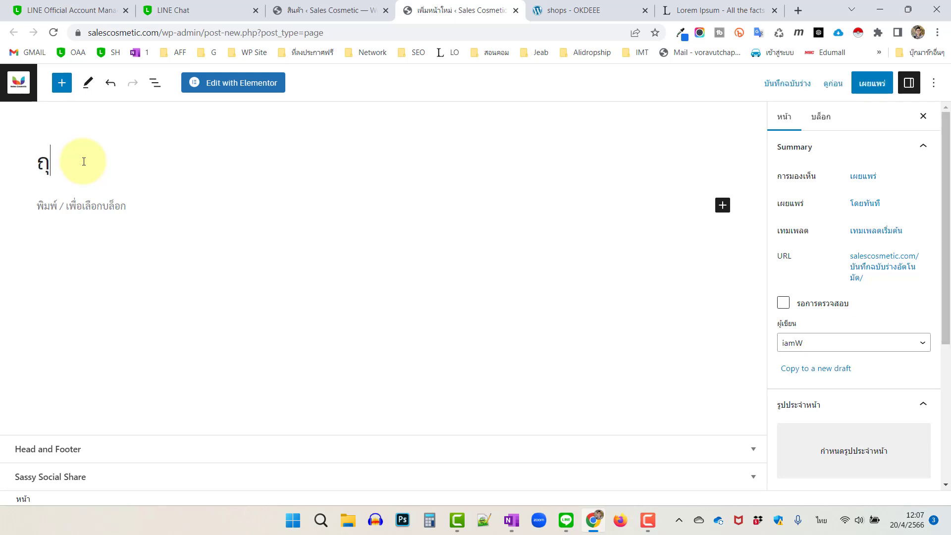
{"action": "key", "text": "BackSpace"}
{"action": "type", "text": "แนะนำ ถุงนอนสำหรับหน้า ร้อนนน !!"}
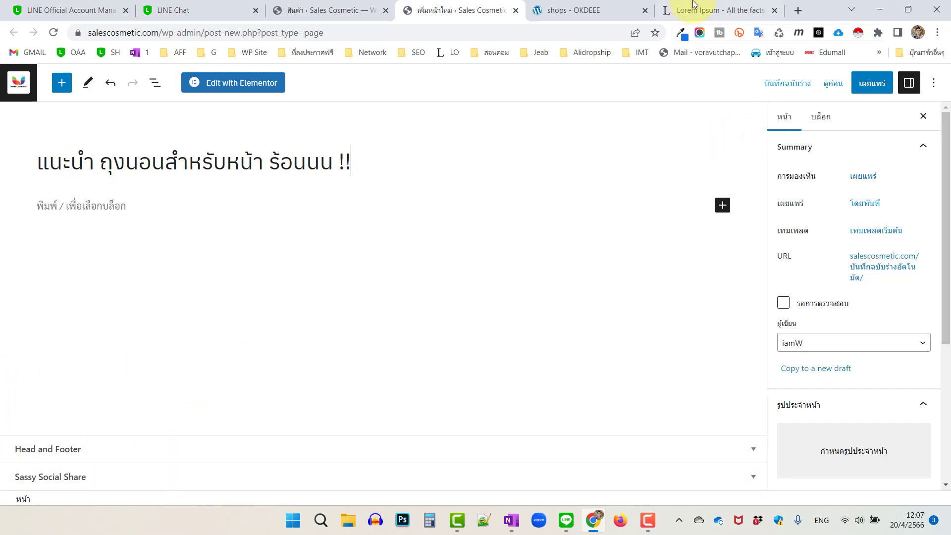
Copy the selected "Why do we use it?" paragraph from the Lorem Ipsum site and paste it as the page's body text.
{"action": "left_click", "coordinate": [707, 11]}
{"action": "right_click", "coordinate": [541, 321]}
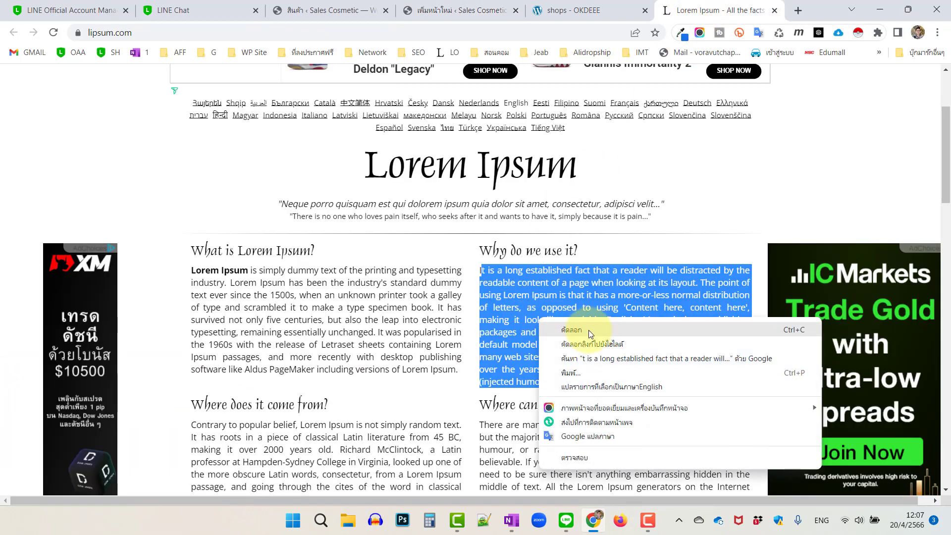
{"action": "left_click", "coordinate": [567, 330]}
{"action": "left_click", "coordinate": [453, 12]}
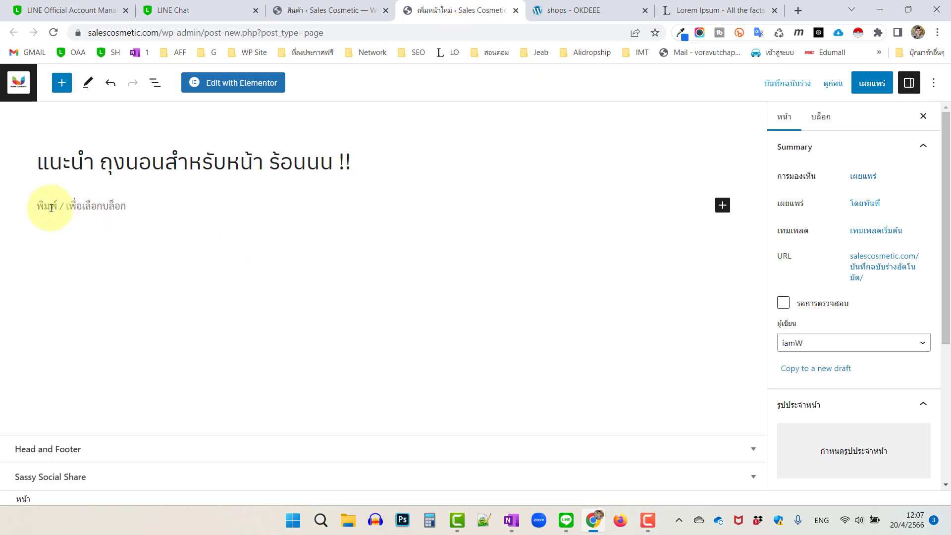
{"action": "left_click", "coordinate": [47, 206]}
{"action": "right_click", "coordinate": [45, 206]}
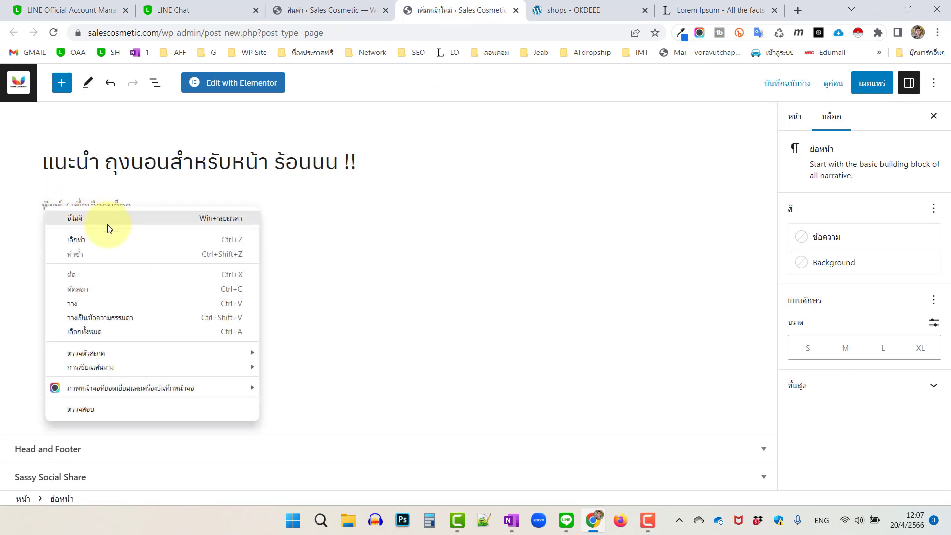
{"action": "left_click", "coordinate": [82, 303]}
{"action": "left_click", "coordinate": [598, 289]}
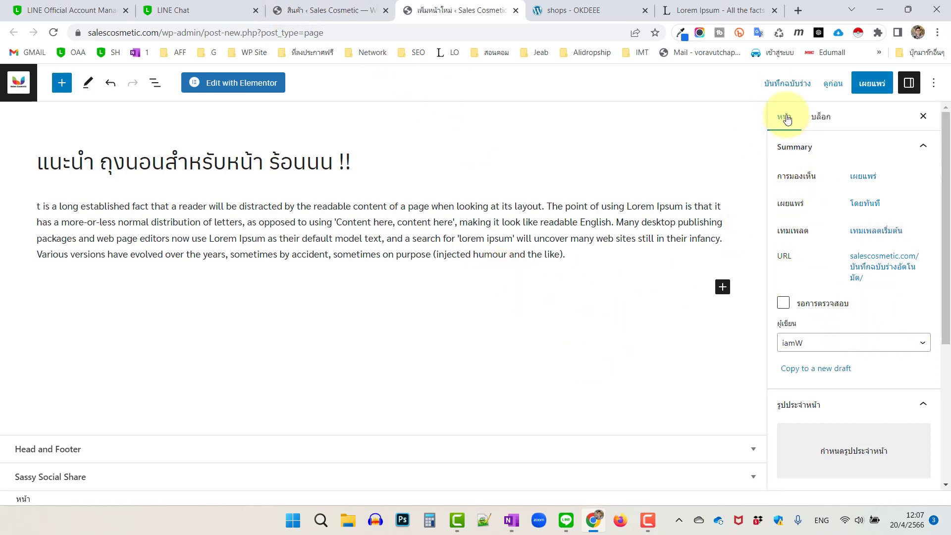
Review the templates available for the new page.
{"action": "left_click", "coordinate": [883, 231]}
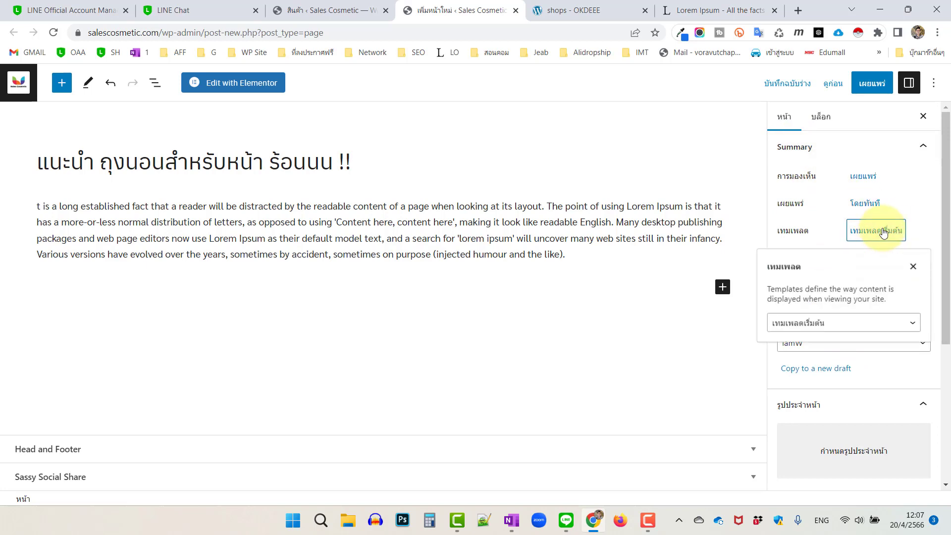
{"action": "left_click", "coordinate": [886, 322]}
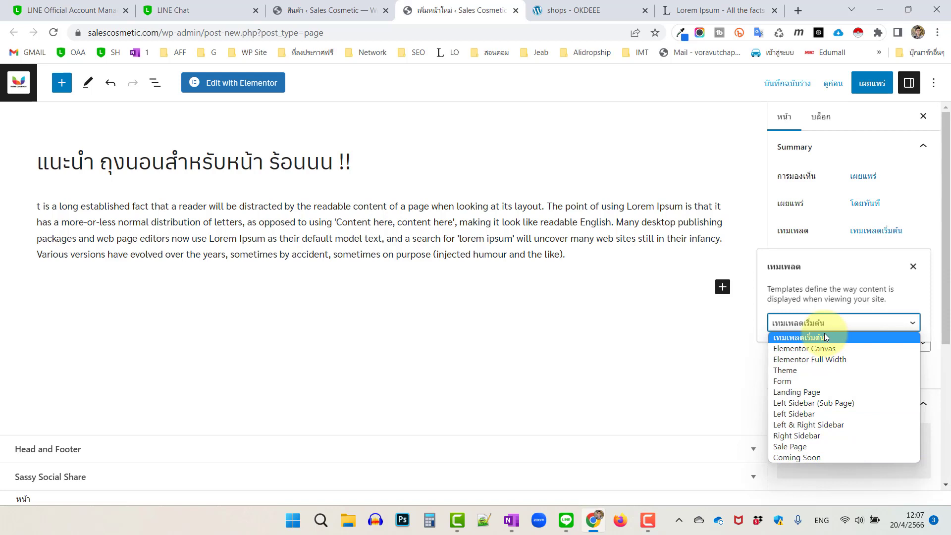
{"action": "left_click", "coordinate": [560, 238]}
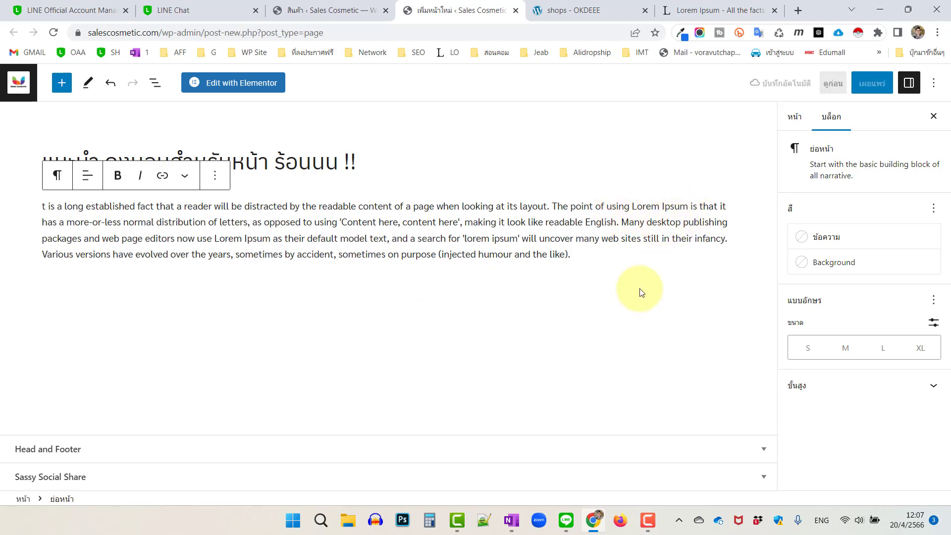
Insert a Product Grid block on a new line below the Lorem Ipsum paragraph.
{"action": "key", "text": "Return"}
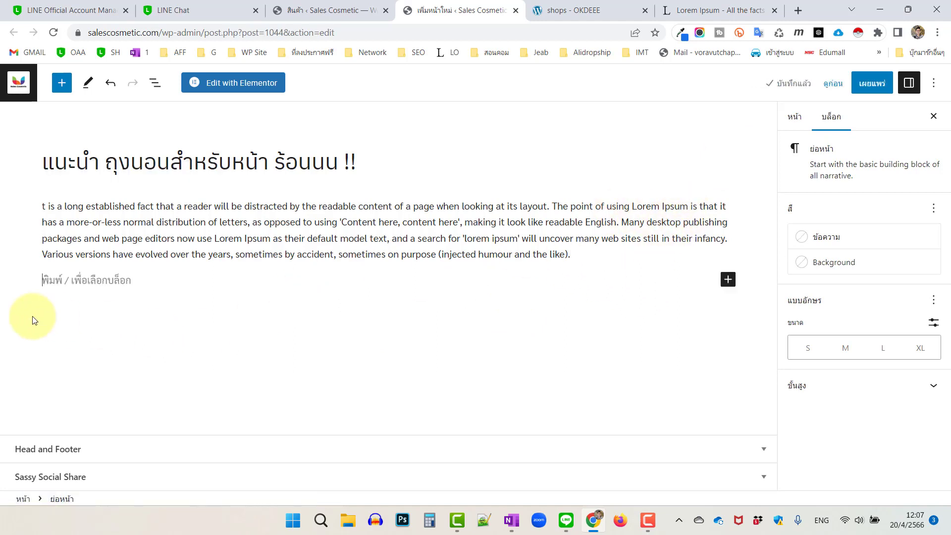
{"action": "left_click", "coordinate": [61, 87]}
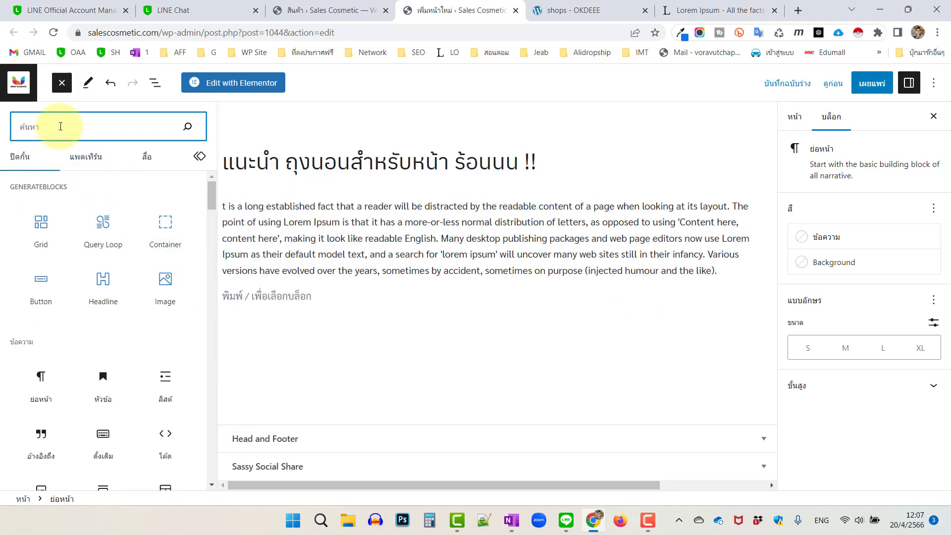
{"action": "scroll", "coordinate": [103, 304], "scroll_direction": "down", "scroll_amount": 5}
{"action": "scroll", "coordinate": [101, 305], "scroll_direction": "down", "scroll_amount": 3}
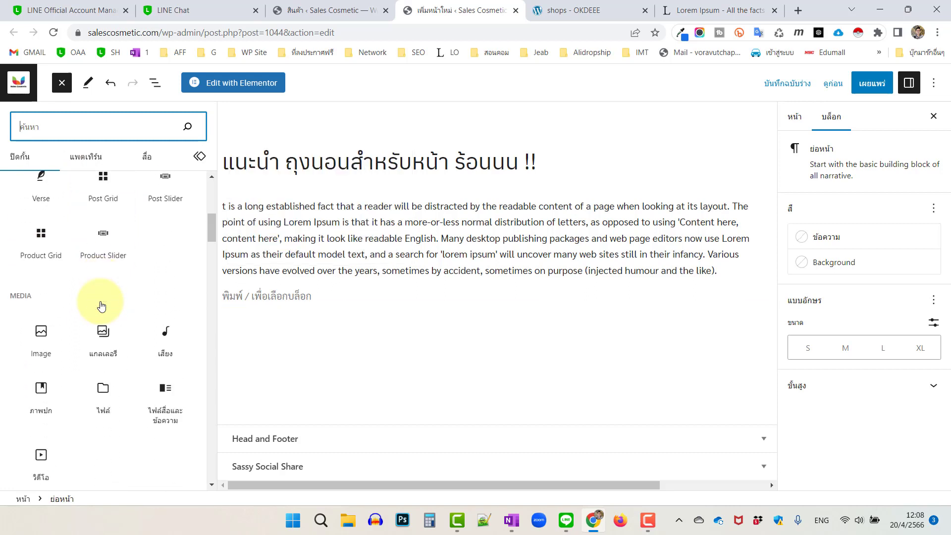
{"action": "scroll", "coordinate": [146, 267], "scroll_direction": "up", "scroll_amount": 3}
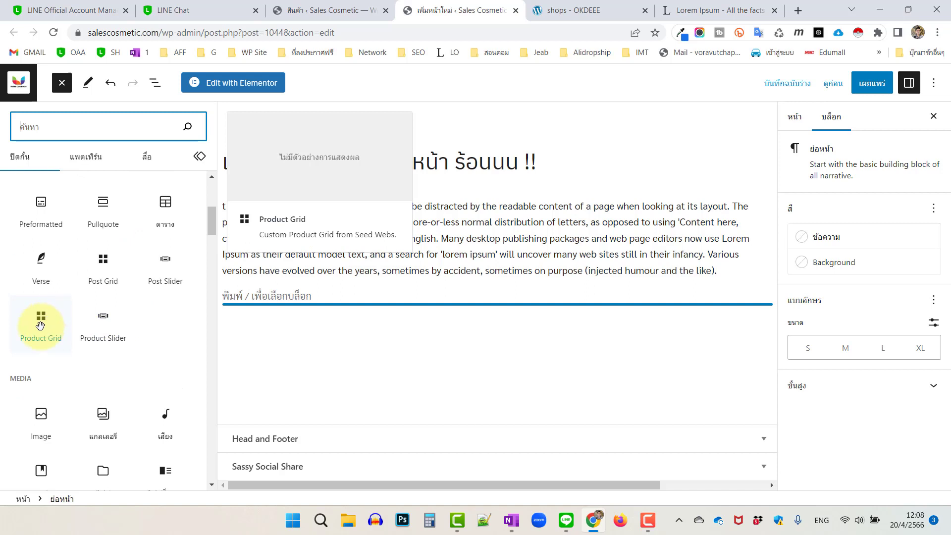
{"action": "left_click", "coordinate": [40, 325]}
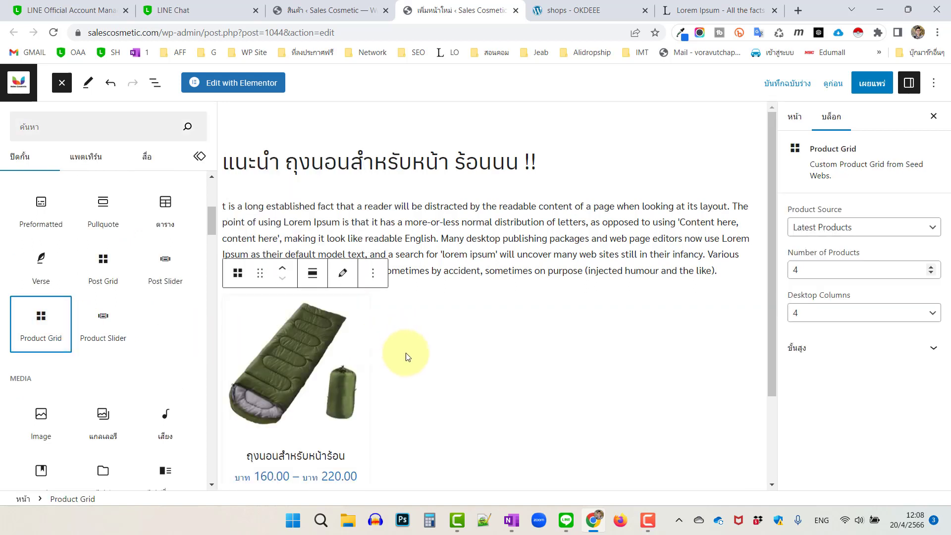
{"action": "scroll", "coordinate": [440, 347], "scroll_direction": "down", "scroll_amount": 2}
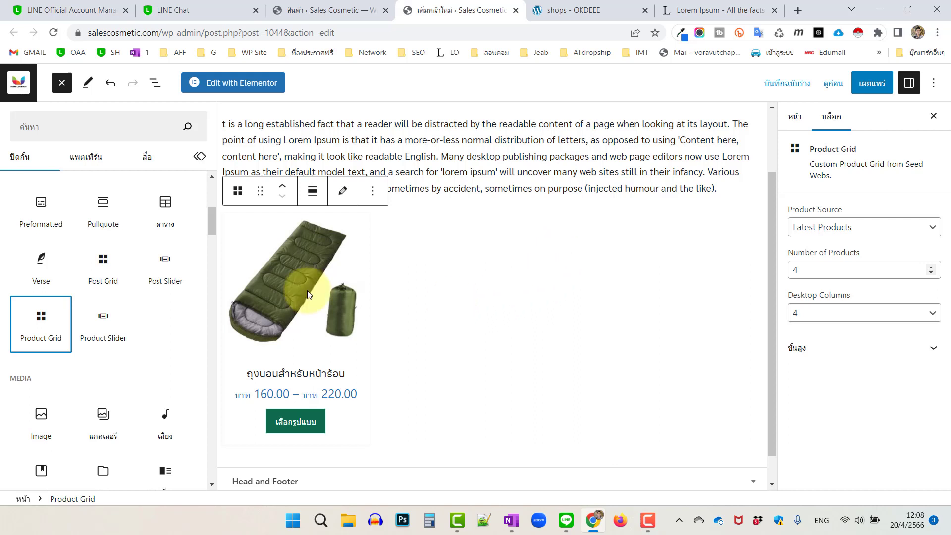
{"action": "scroll", "coordinate": [391, 351], "scroll_direction": "down", "scroll_amount": 1}
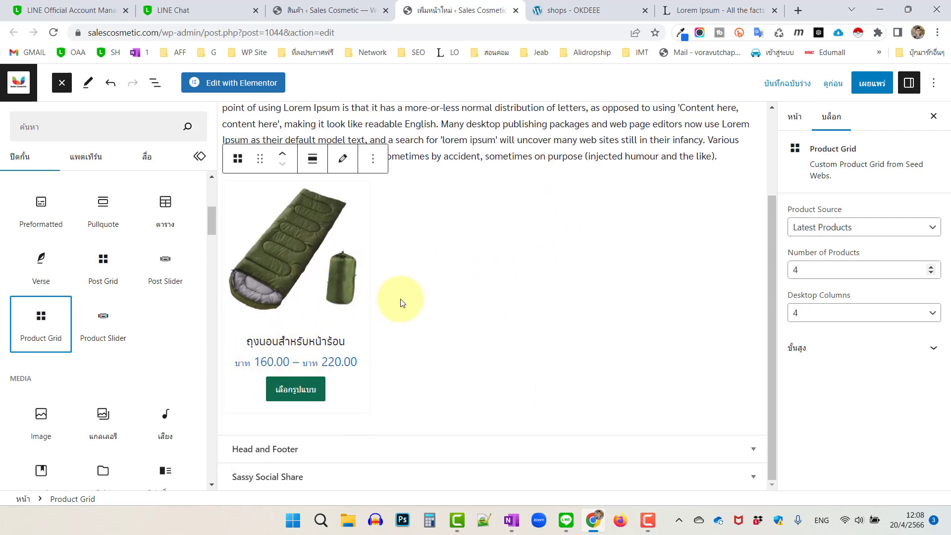
Publish the page and view the live version in a separate browser tab.
{"action": "left_click", "coordinate": [883, 85]}
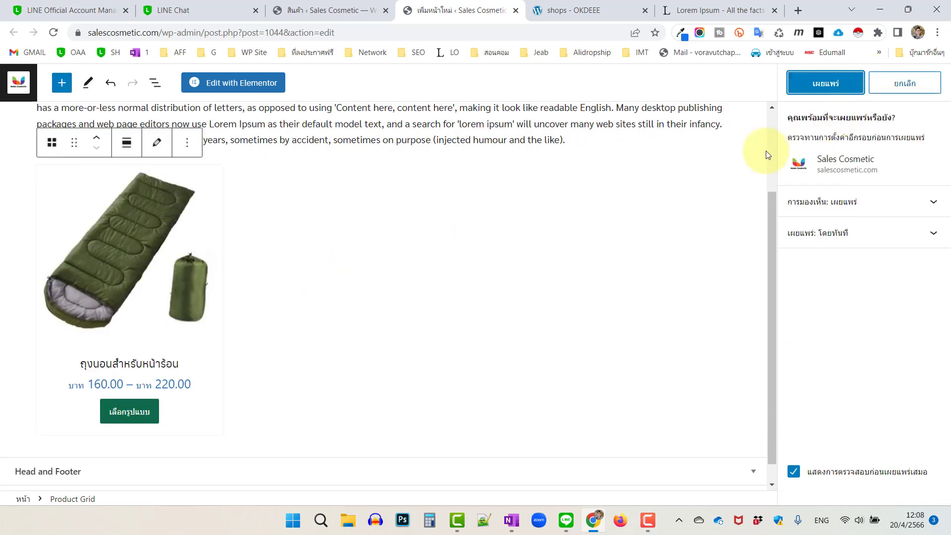
{"action": "left_click", "coordinate": [821, 82]}
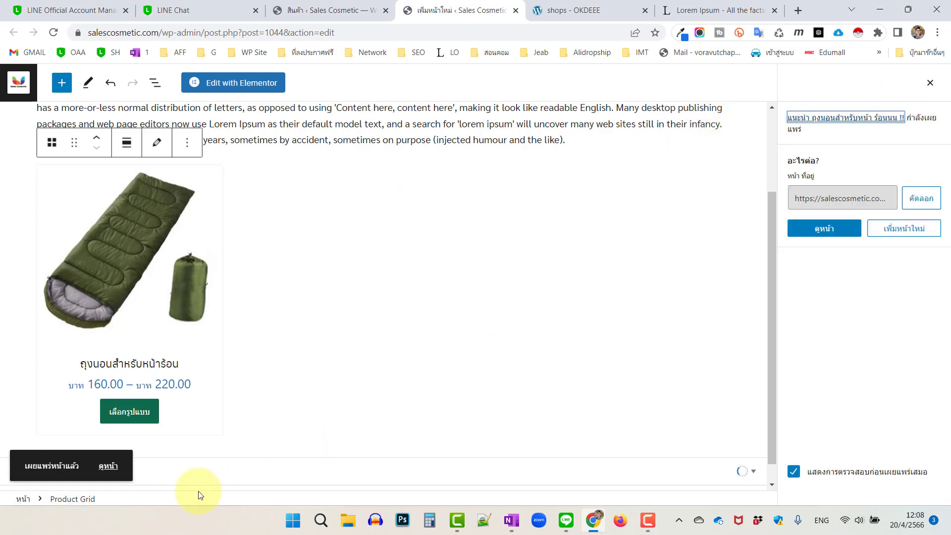
{"action": "right_click", "coordinate": [108, 468]}
{"action": "left_click", "coordinate": [168, 335]}
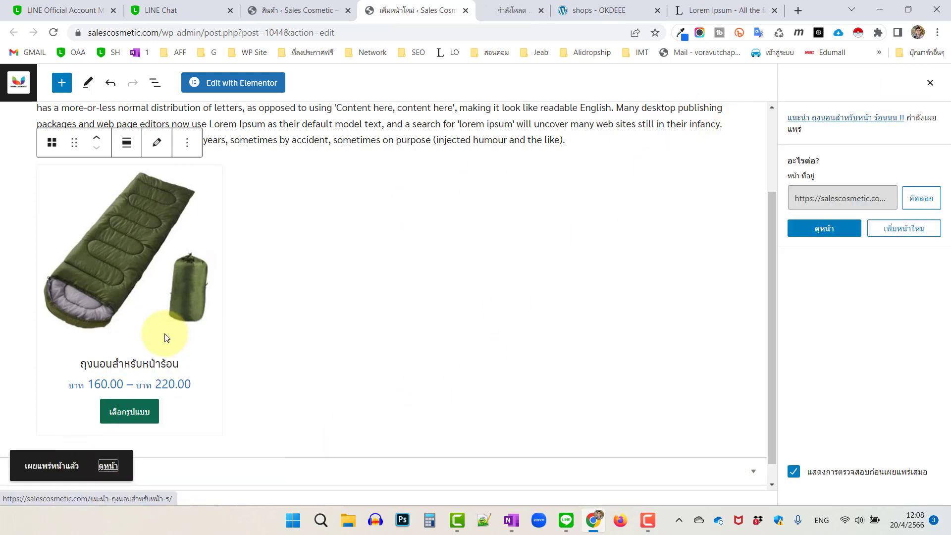
{"action": "left_click", "coordinate": [518, 11]}
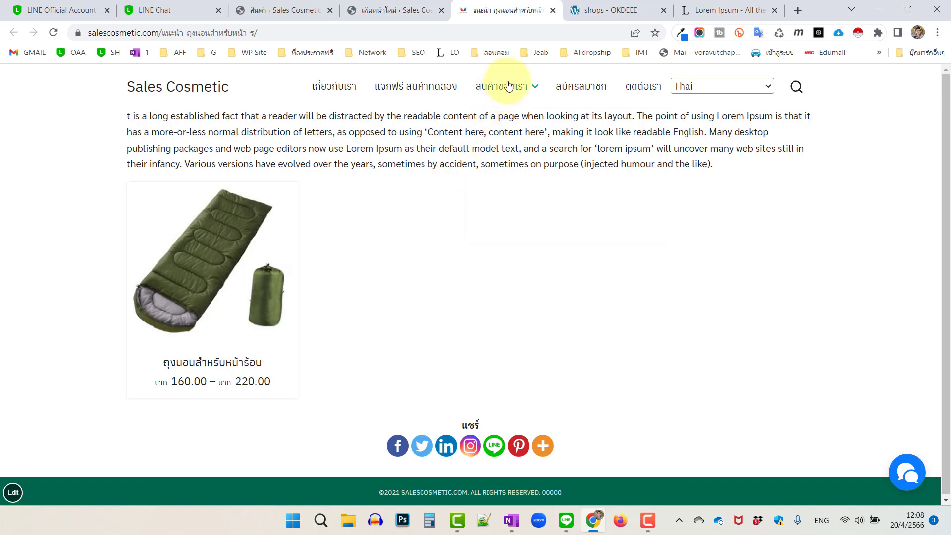
Open the สบายโซพ page from the site's สินค้าของเรา list in a separate tab, examine its sales page layout, and close it.
{"action": "mouse_move", "coordinate": [503, 86]}
{"action": "right_click", "coordinate": [497, 235]}
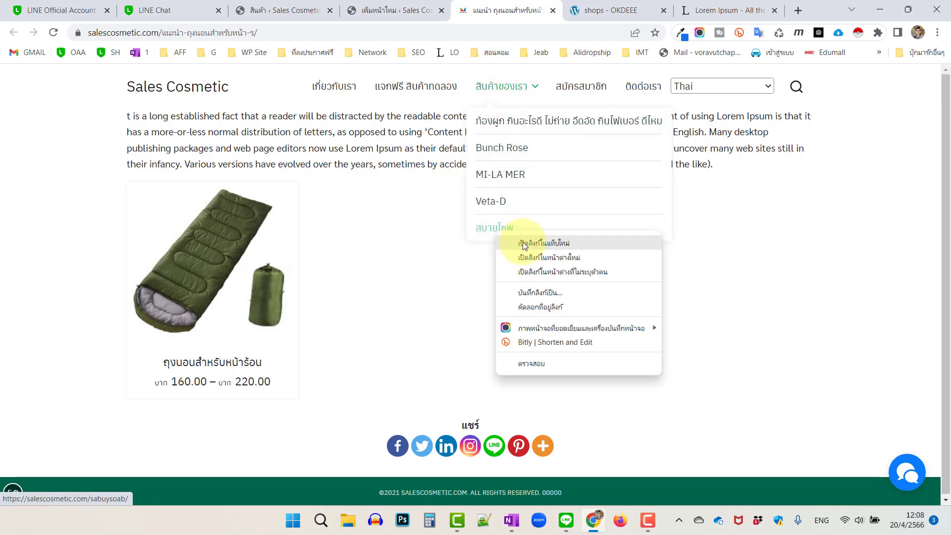
{"action": "left_click", "coordinate": [522, 242]}
{"action": "left_click", "coordinate": [537, 12]}
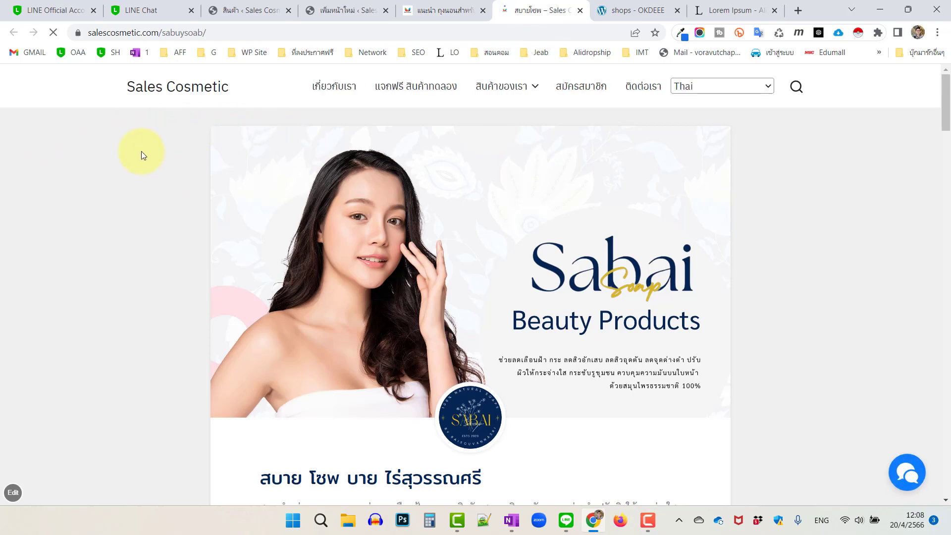
{"action": "scroll", "coordinate": [702, 141], "scroll_direction": "down", "scroll_amount": 5}
{"action": "scroll", "coordinate": [696, 335], "scroll_direction": "down", "scroll_amount": 15}
{"action": "scroll", "coordinate": [649, 338], "scroll_direction": "down", "scroll_amount": 12}
{"action": "scroll", "coordinate": [646, 340], "scroll_direction": "up", "scroll_amount": 9}
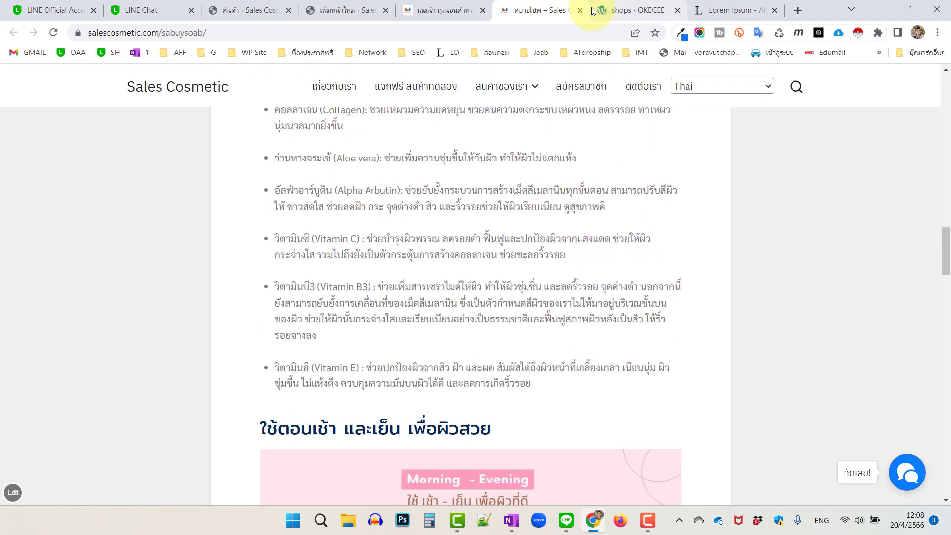
{"action": "left_click", "coordinate": [579, 10]}
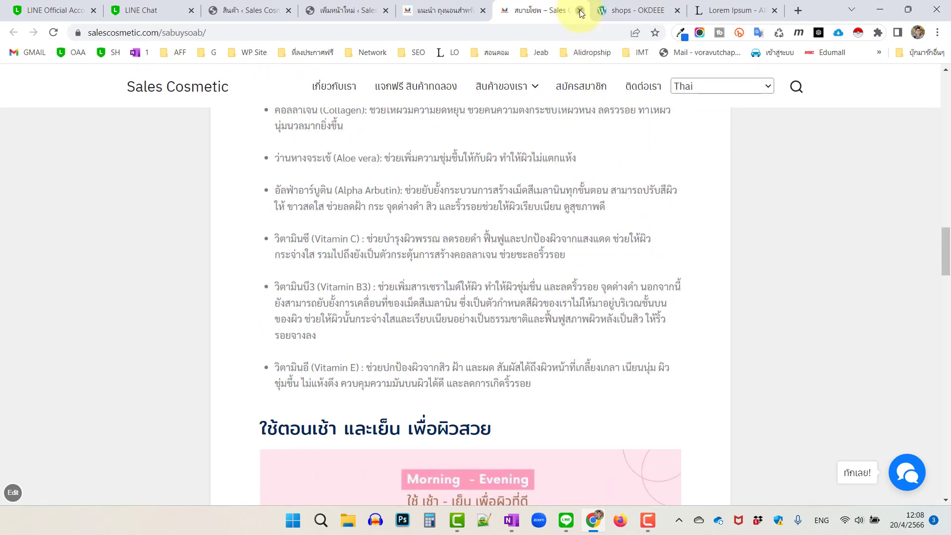
Open the sleeping bag product from the live page's product grid, check its product page, and close that tab.
{"action": "mouse_move", "coordinate": [530, 97]}
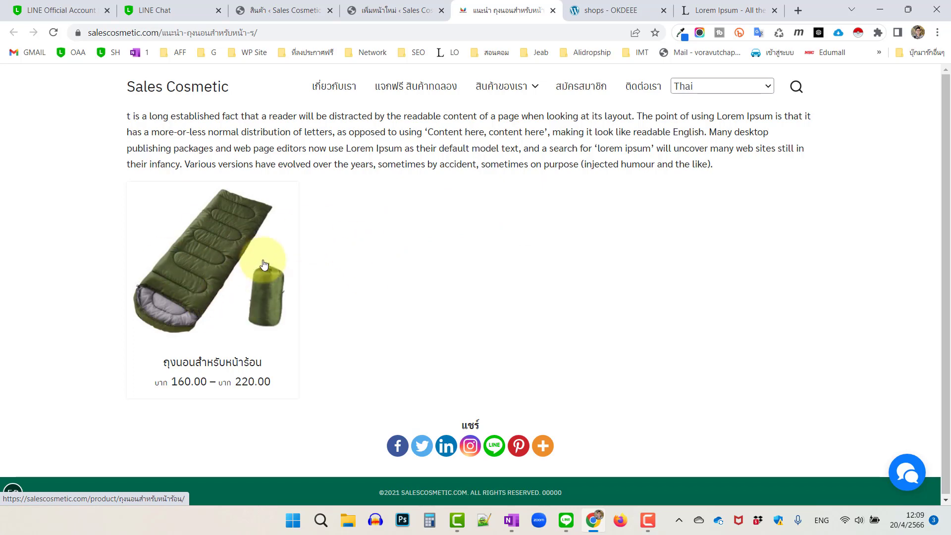
{"action": "left_click", "coordinate": [214, 269]}
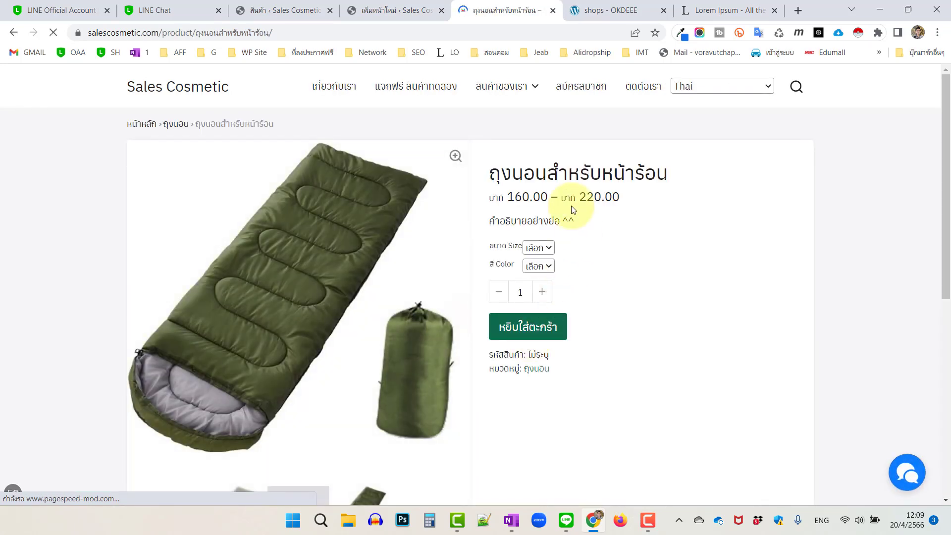
{"action": "scroll", "coordinate": [586, 277], "scroll_direction": "down", "scroll_amount": 1}
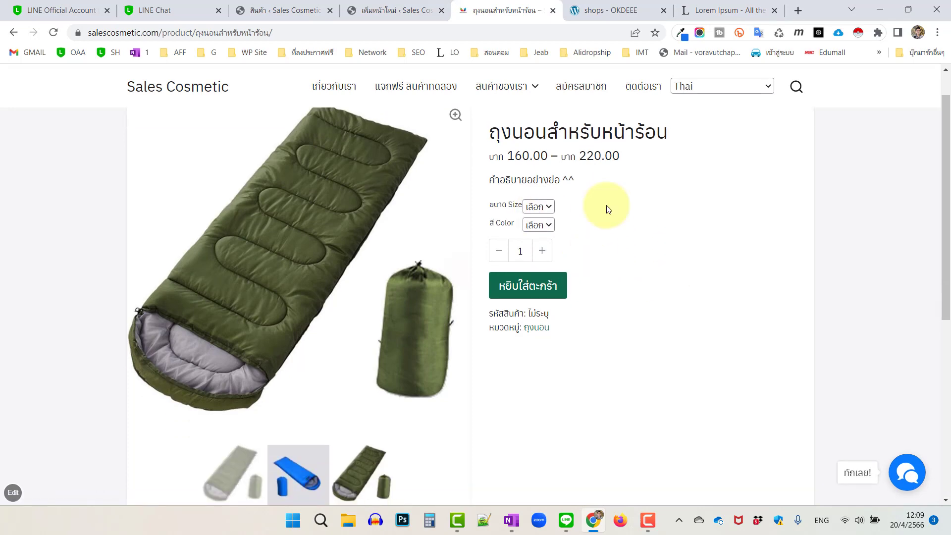
{"action": "left_click", "coordinate": [552, 9]}
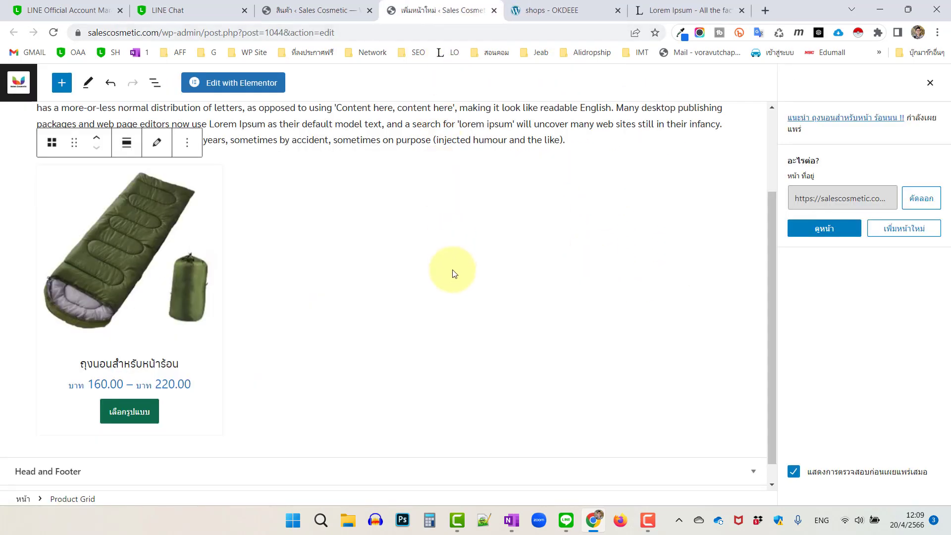
Dismiss the post-publish details in the page editor and set the page's template to Sale Page.
{"action": "left_click", "coordinate": [441, 292]}
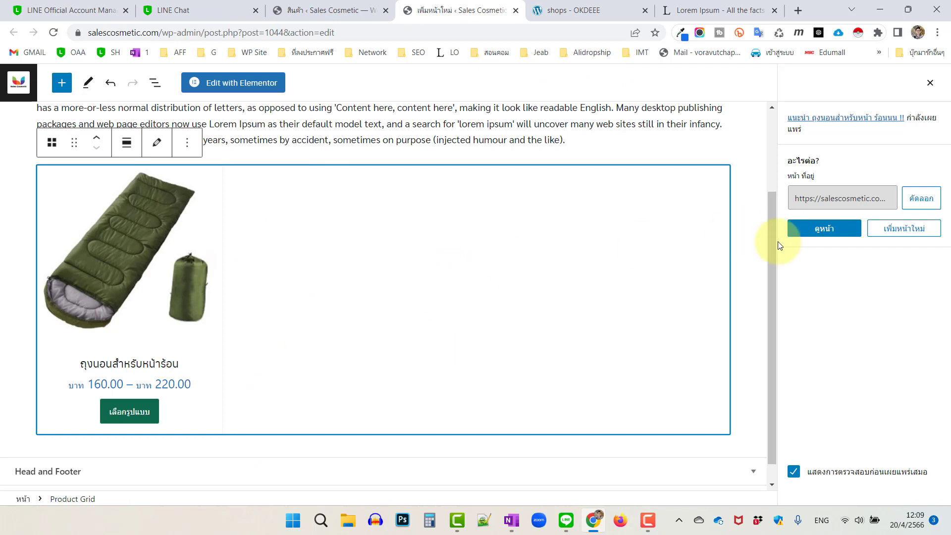
{"action": "scroll", "coordinate": [755, 228], "scroll_direction": "up", "scroll_amount": 1}
{"action": "left_click", "coordinate": [736, 140]}
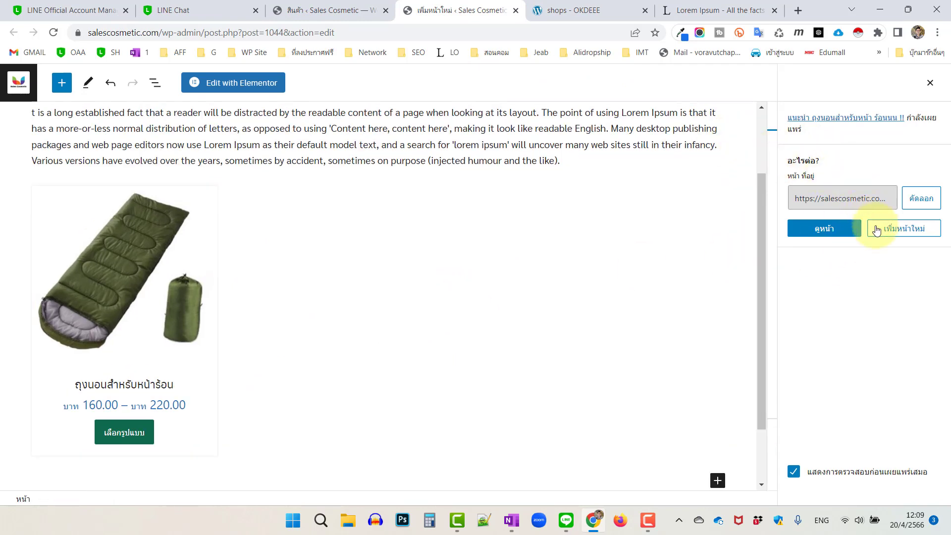
{"action": "left_click", "coordinate": [204, 112]}
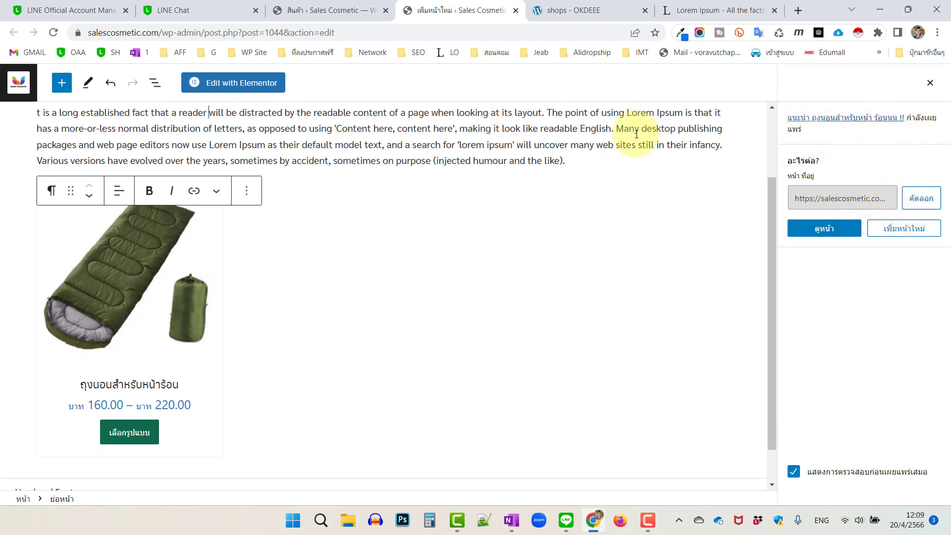
{"action": "left_click", "coordinate": [930, 83]}
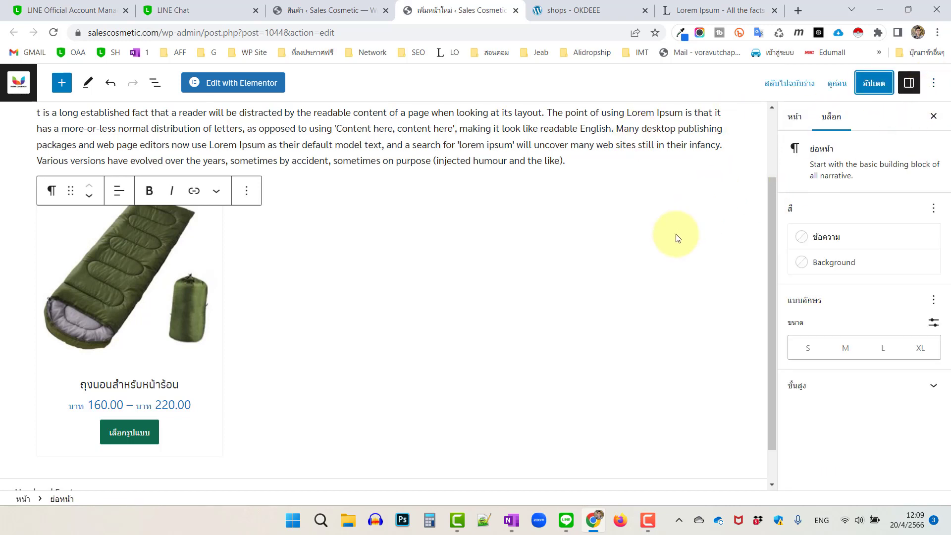
{"action": "left_click", "coordinate": [792, 117]}
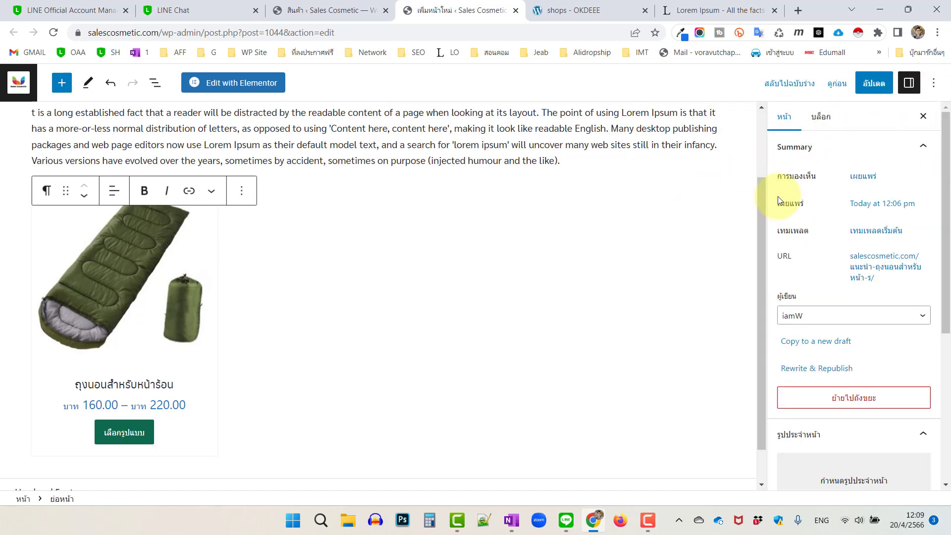
{"action": "left_click", "coordinate": [888, 236]}
{"action": "left_click", "coordinate": [880, 323]}
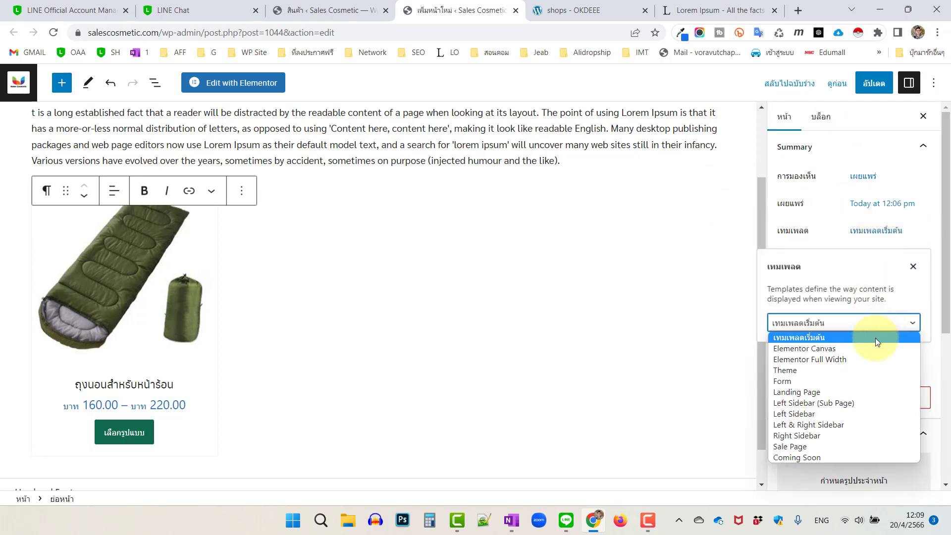
{"action": "left_click", "coordinate": [823, 447]}
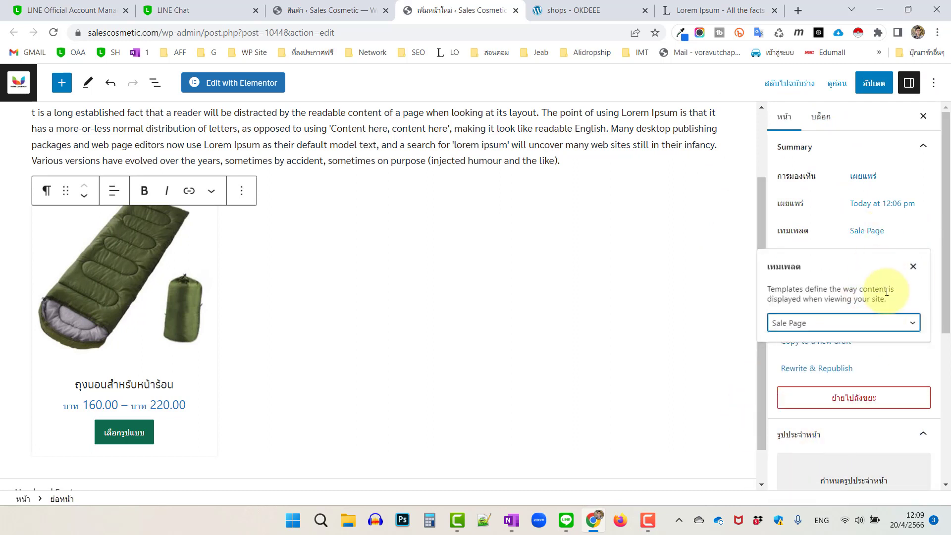
Update the page, check its live version in a separate tab, and close that tab.
{"action": "left_click", "coordinate": [873, 83]}
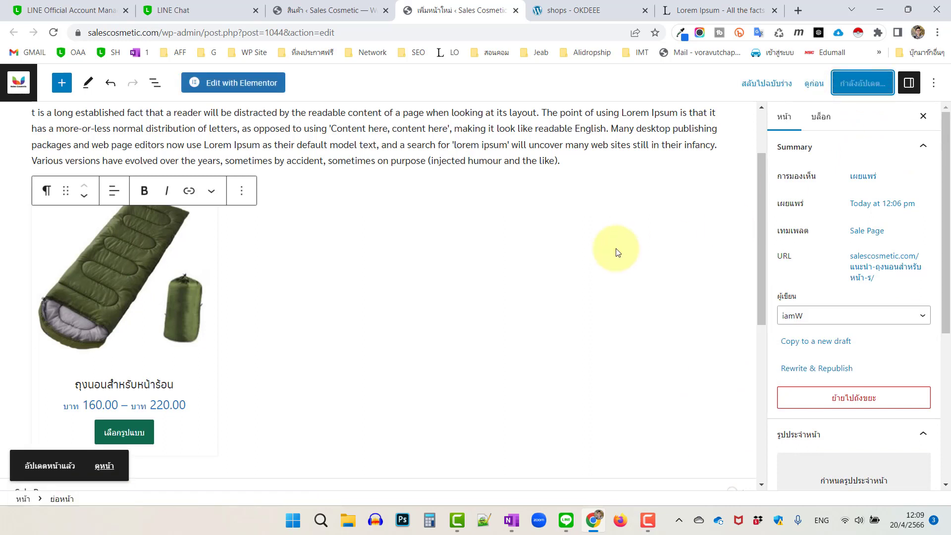
{"action": "right_click", "coordinate": [114, 460]}
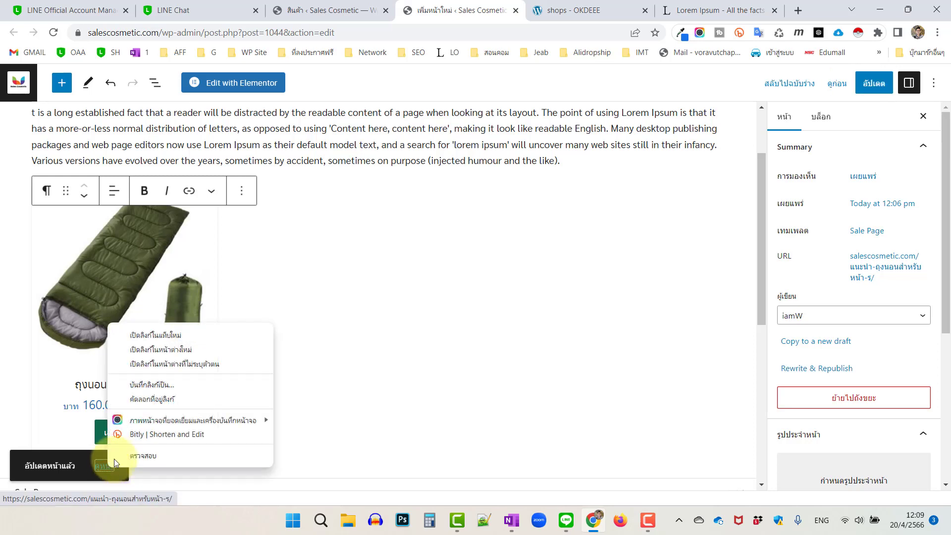
{"action": "left_click", "coordinate": [181, 335]}
{"action": "left_click", "coordinate": [511, 15]}
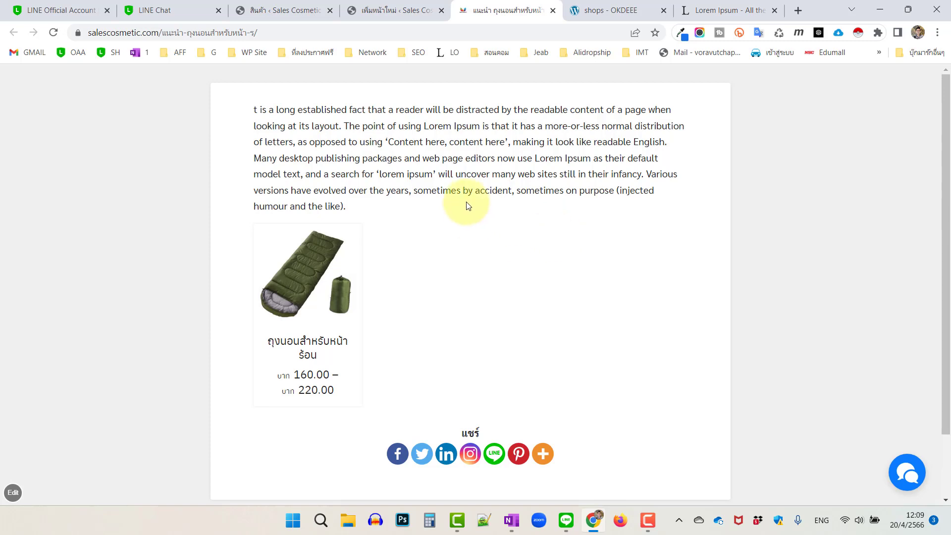
{"action": "scroll", "coordinate": [453, 185], "scroll_direction": "down", "scroll_amount": 1}
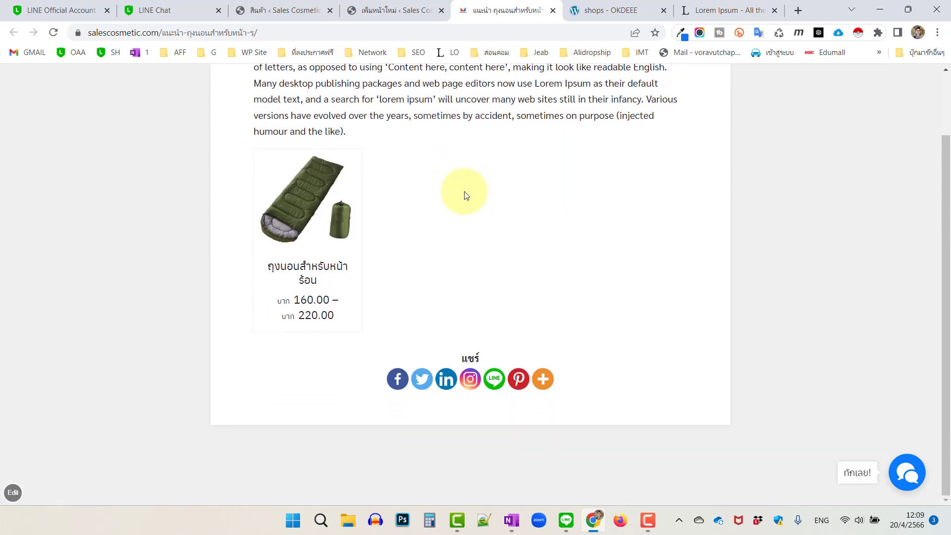
{"action": "scroll", "coordinate": [476, 208], "scroll_direction": "up", "scroll_amount": 1}
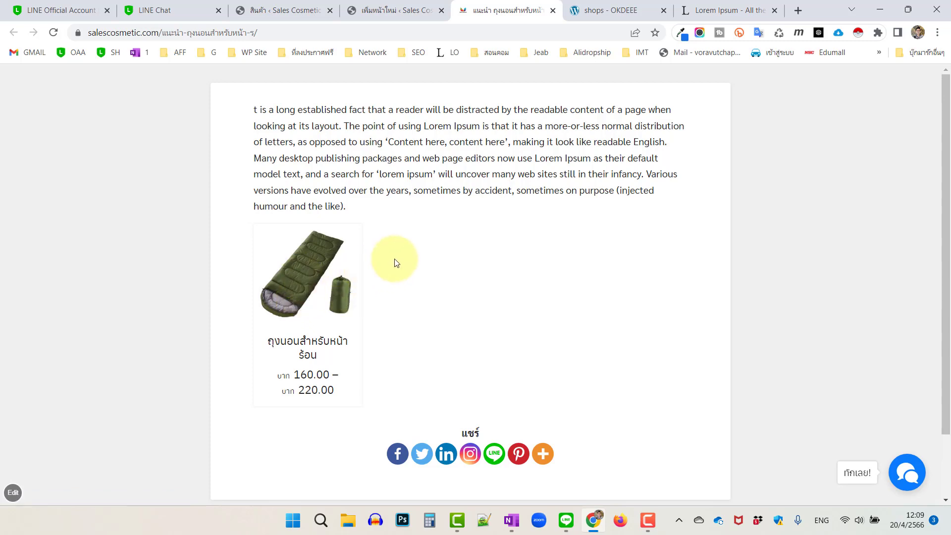
{"action": "left_click", "coordinate": [553, 10]}
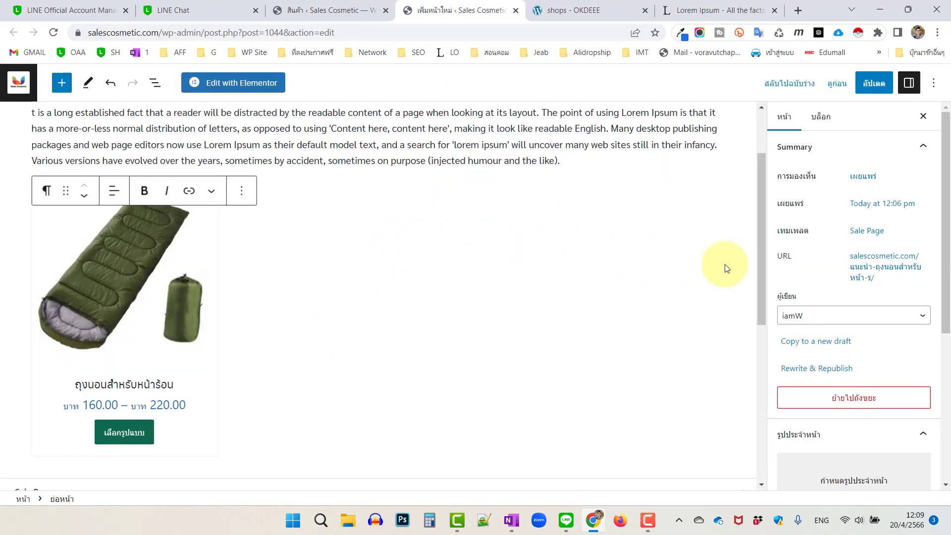
Look over the page's Sale Page settings, update the page again, and open it for editing in Elementor.
{"action": "scroll", "coordinate": [726, 271], "scroll_direction": "down", "scroll_amount": 3}
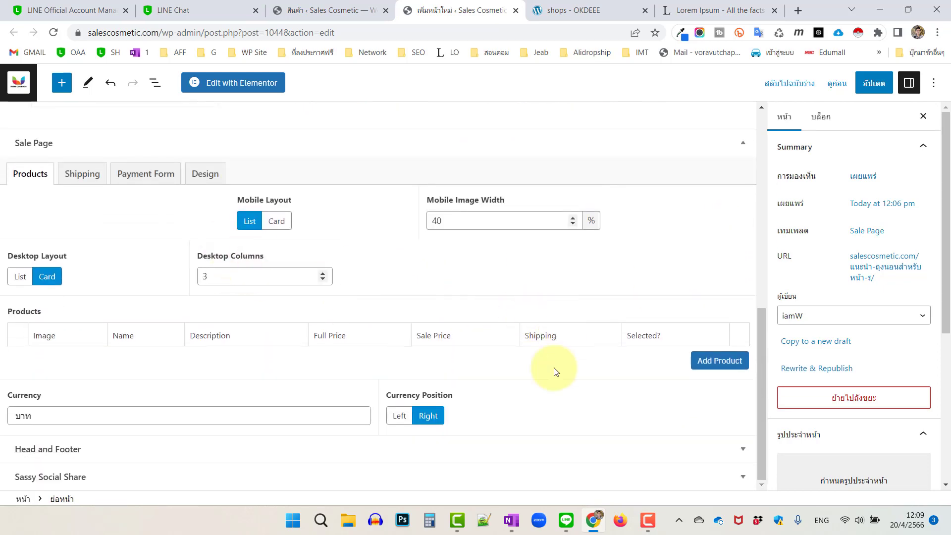
{"action": "scroll", "coordinate": [493, 433], "scroll_direction": "up", "scroll_amount": 10}
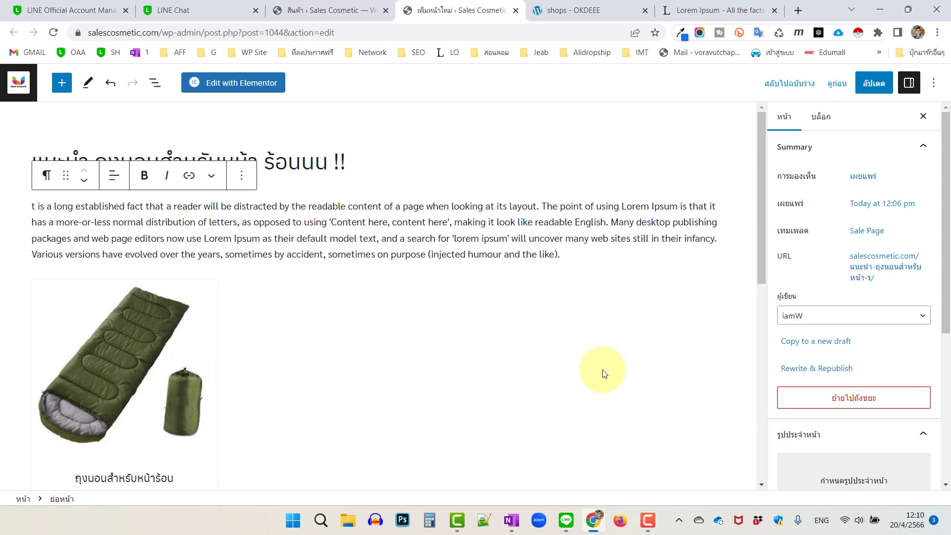
{"action": "left_click", "coordinate": [464, 284]}
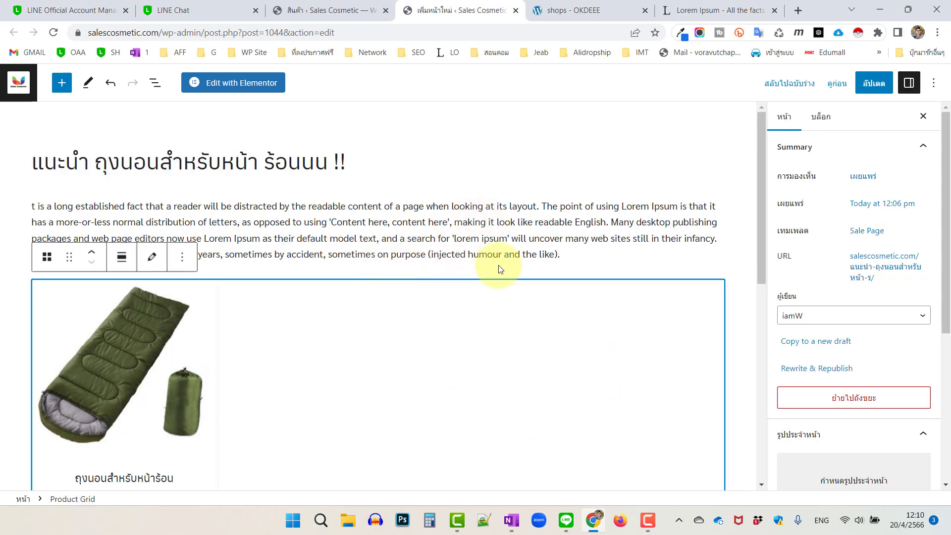
{"action": "left_click", "coordinate": [874, 83]}
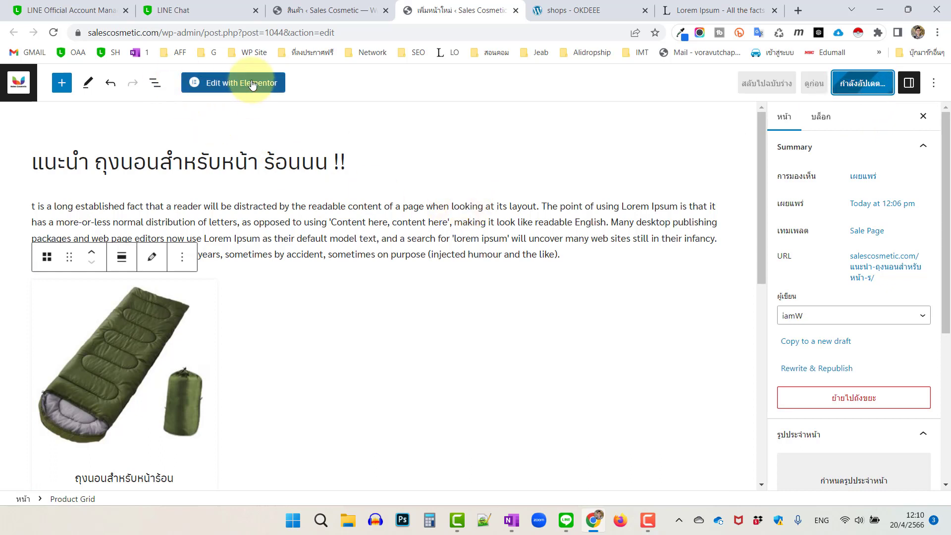
{"action": "left_click", "coordinate": [252, 85]}
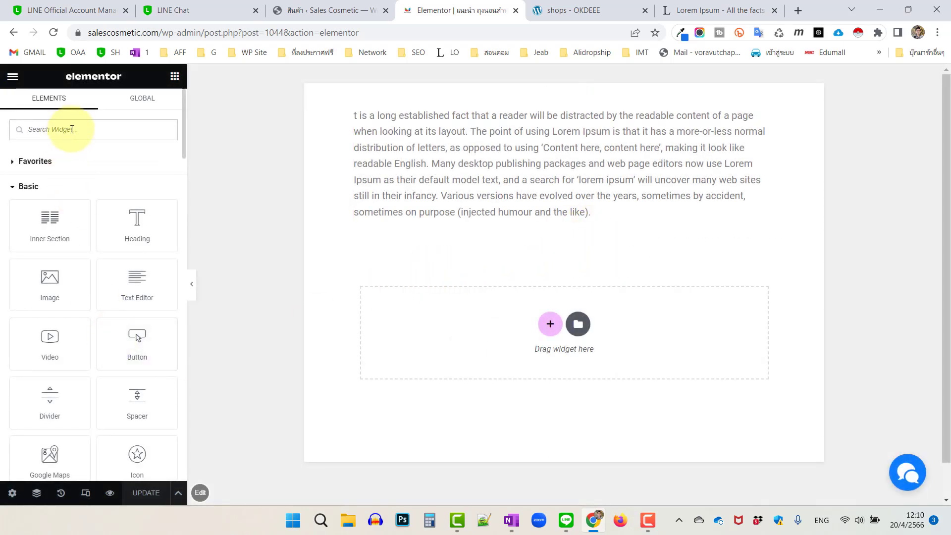
Search the Elementor widgets for "product" and look through the matching widgets.
{"action": "type", "text": "pro"}
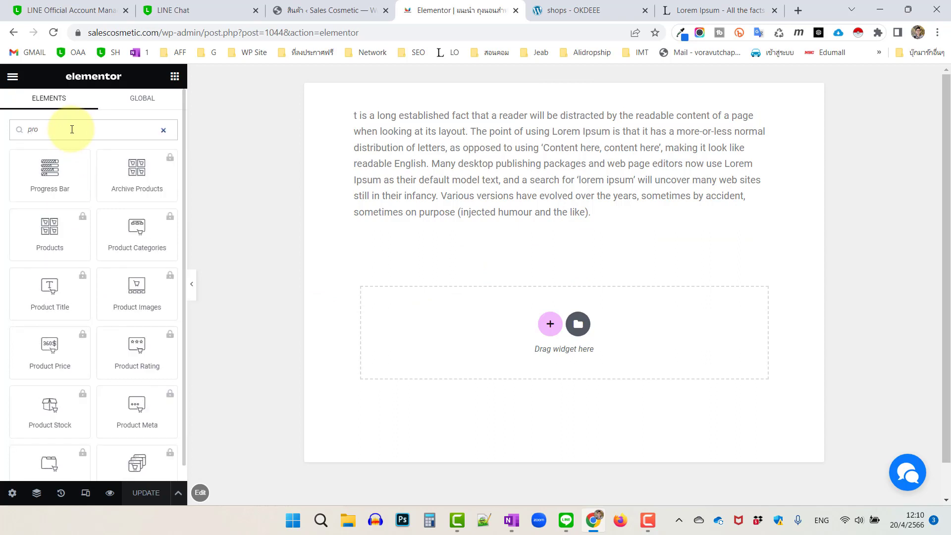
{"action": "type", "text": "duct"}
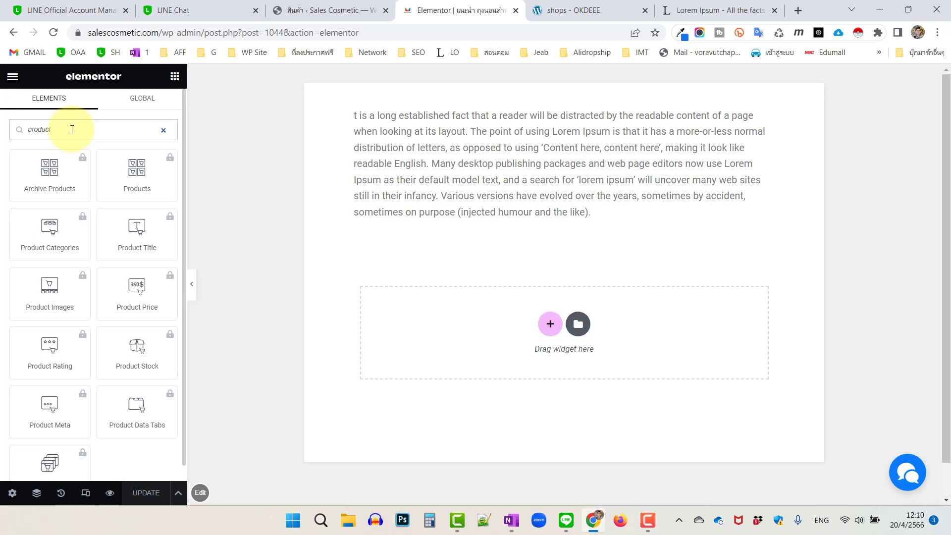
{"action": "scroll", "coordinate": [64, 238], "scroll_direction": "down", "scroll_amount": 1}
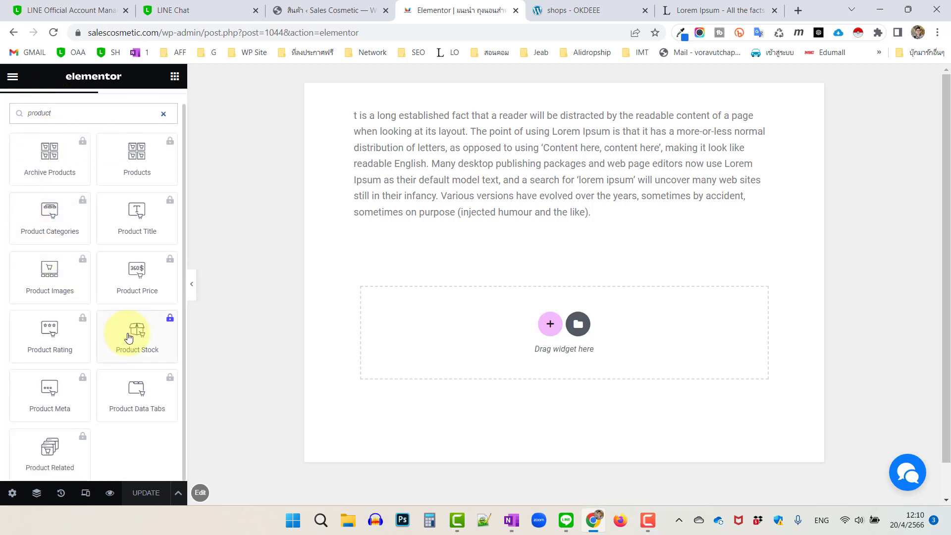
{"action": "scroll", "coordinate": [128, 339], "scroll_direction": "up", "scroll_amount": 1}
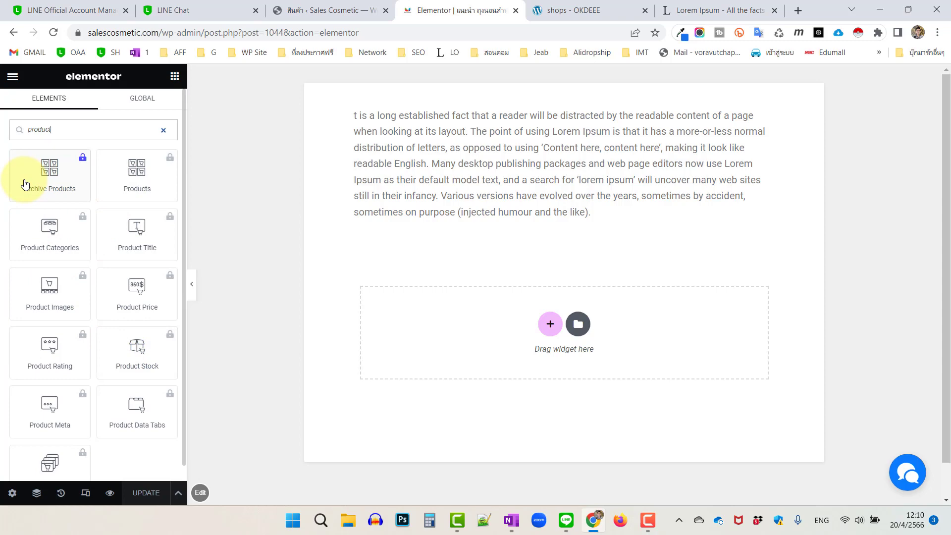
Return to the WordPress admin tab, open the page for adding new plugins, and search for "elementor woocommerce".
{"action": "left_click", "coordinate": [330, 11]}
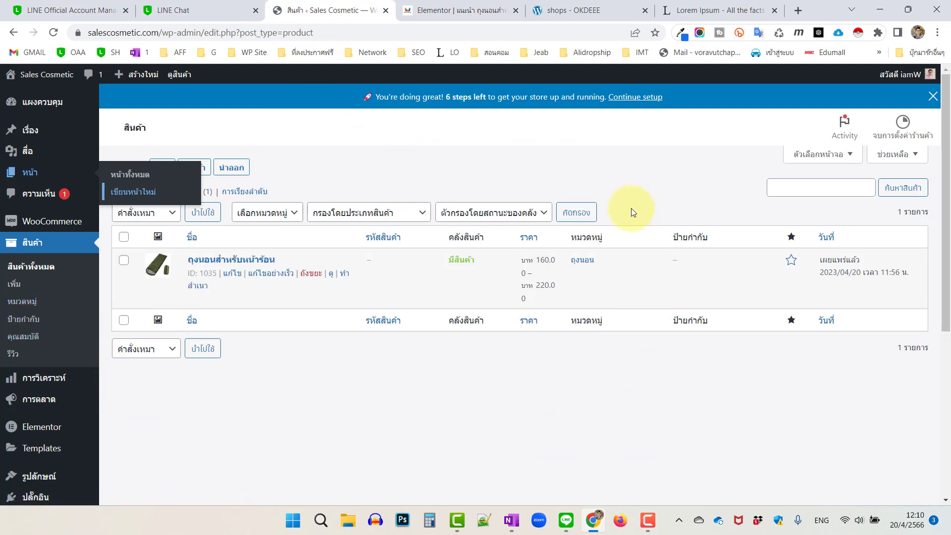
{"action": "mouse_move", "coordinate": [480, 13]}
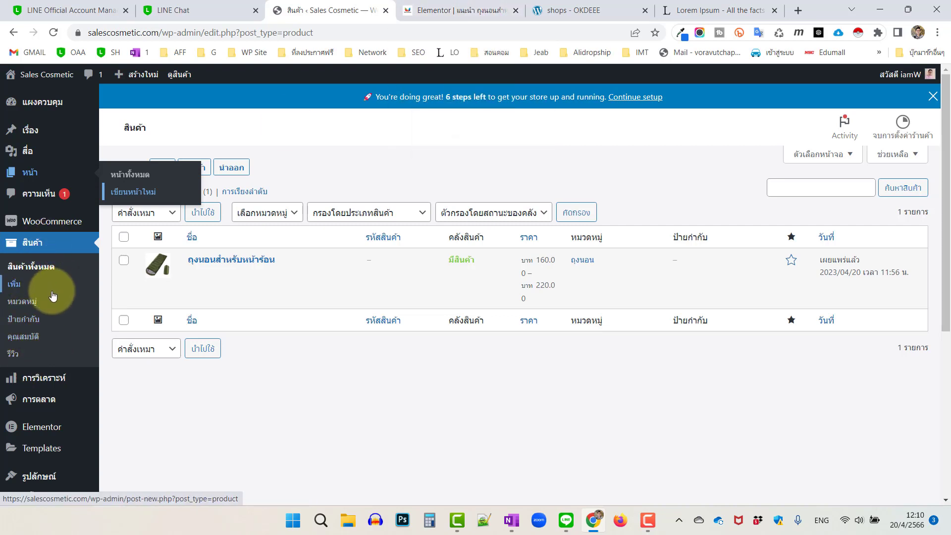
{"action": "scroll", "coordinate": [48, 273], "scroll_direction": "down", "scroll_amount": 1}
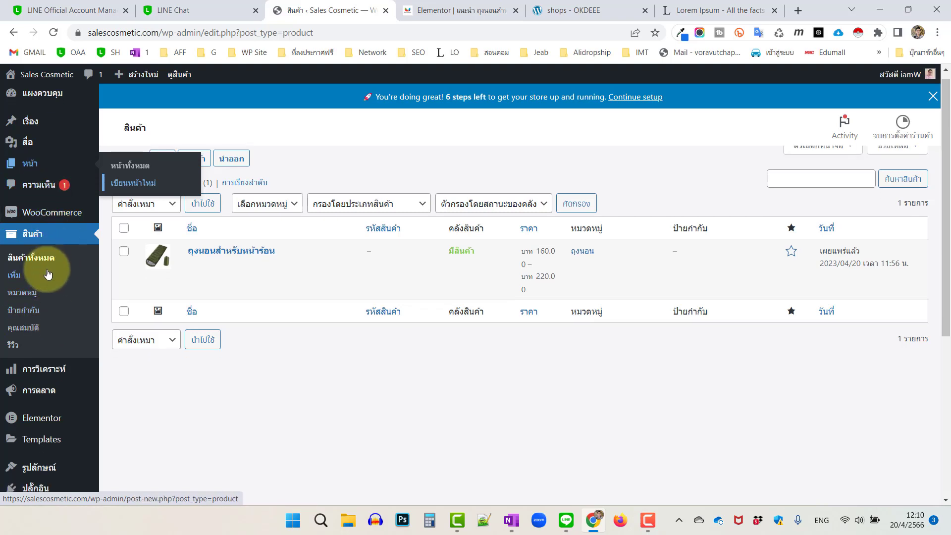
{"action": "scroll", "coordinate": [48, 274], "scroll_direction": "down", "scroll_amount": 4}
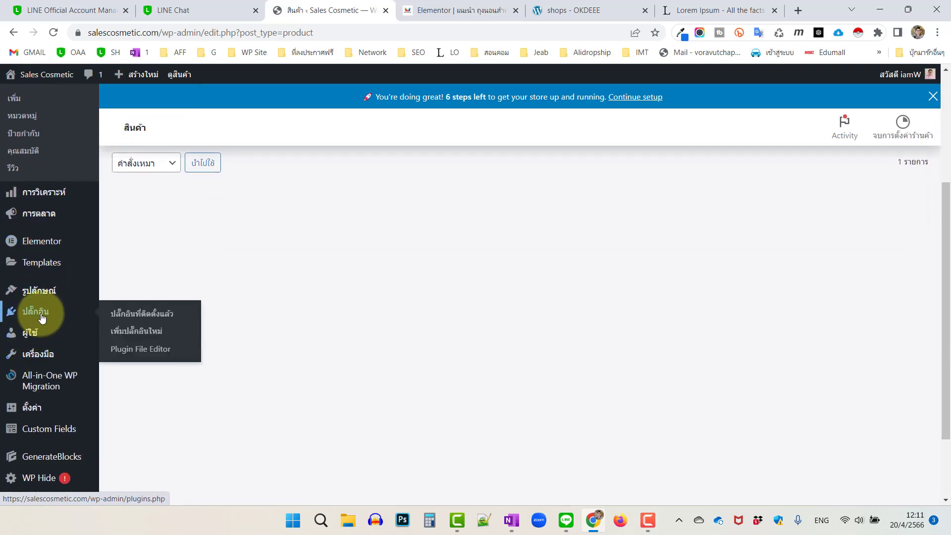
{"action": "left_click", "coordinate": [131, 337]}
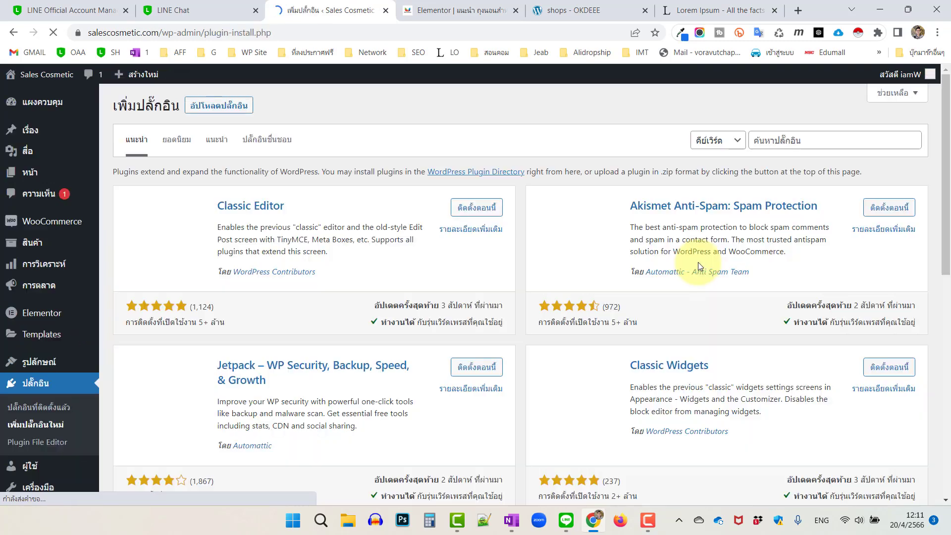
{"action": "left_click", "coordinate": [811, 140]}
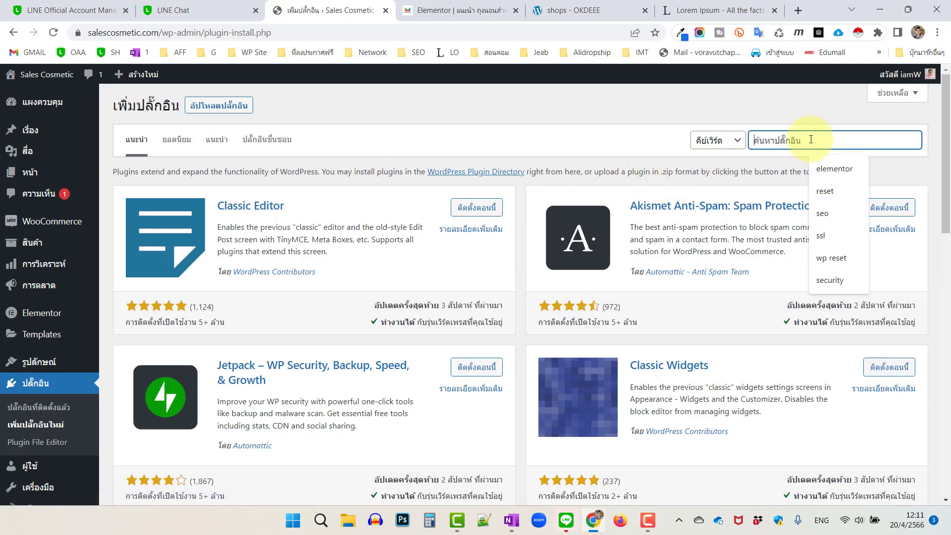
{"action": "type", "text": "elemen"}
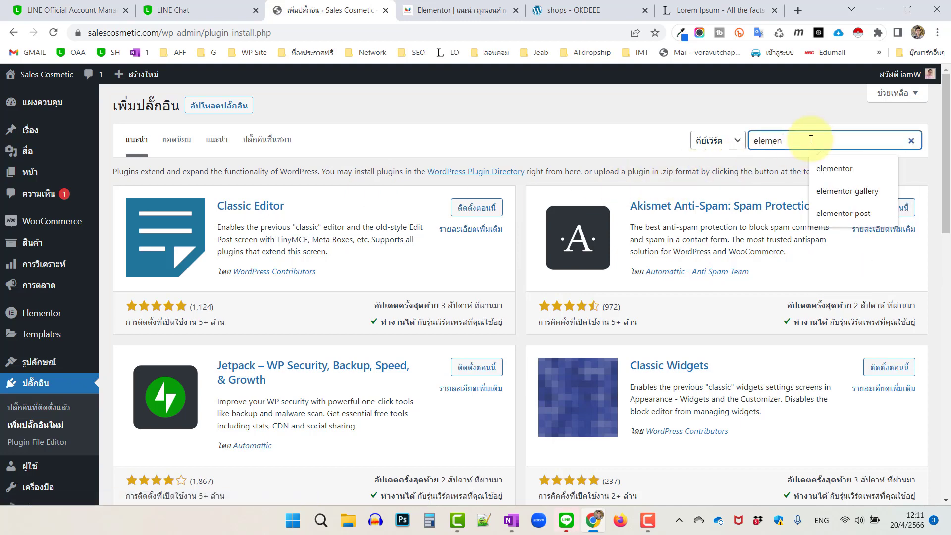
{"action": "type", "text": "tor "}
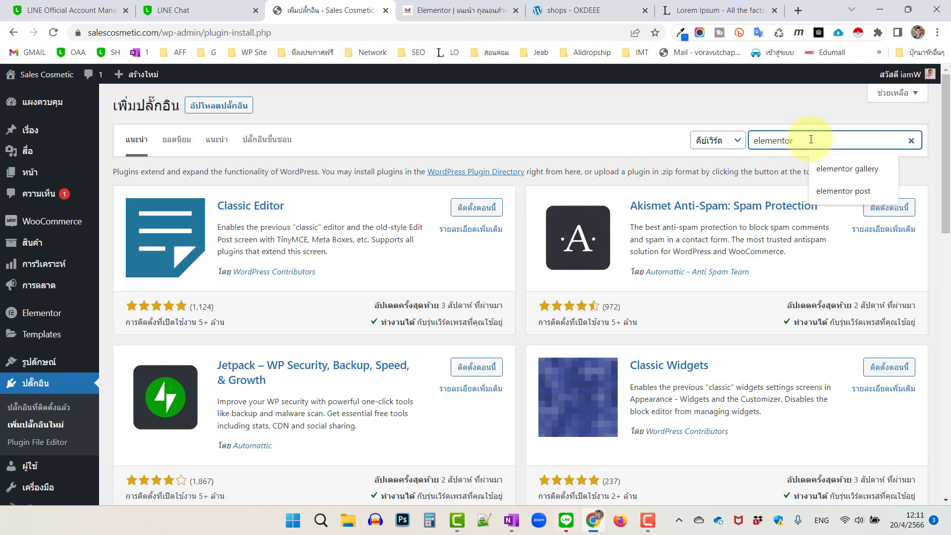
{"action": "type", "text": "woocommerce"}
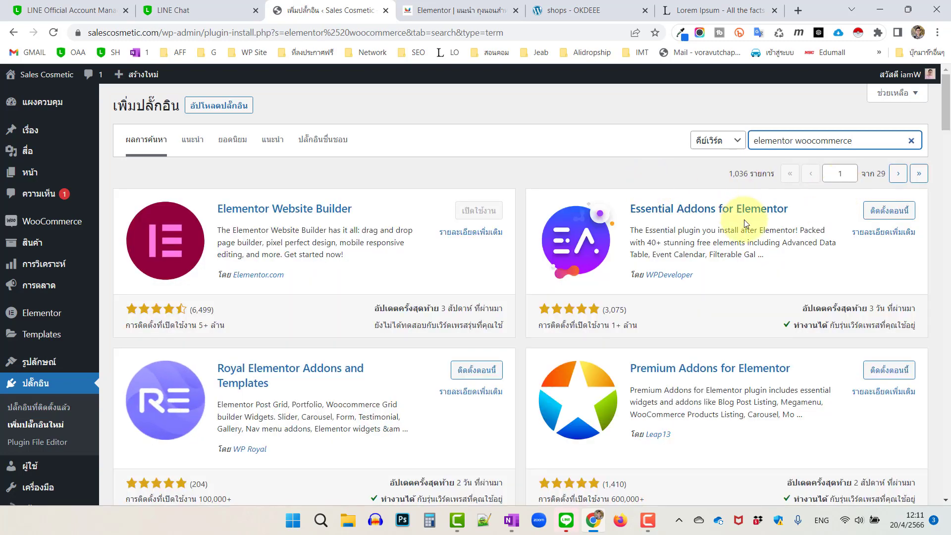
Find Royal Elementor Addons and Templates in the plugin results and install it.
{"action": "scroll", "coordinate": [741, 218], "scroll_direction": "down", "scroll_amount": 1}
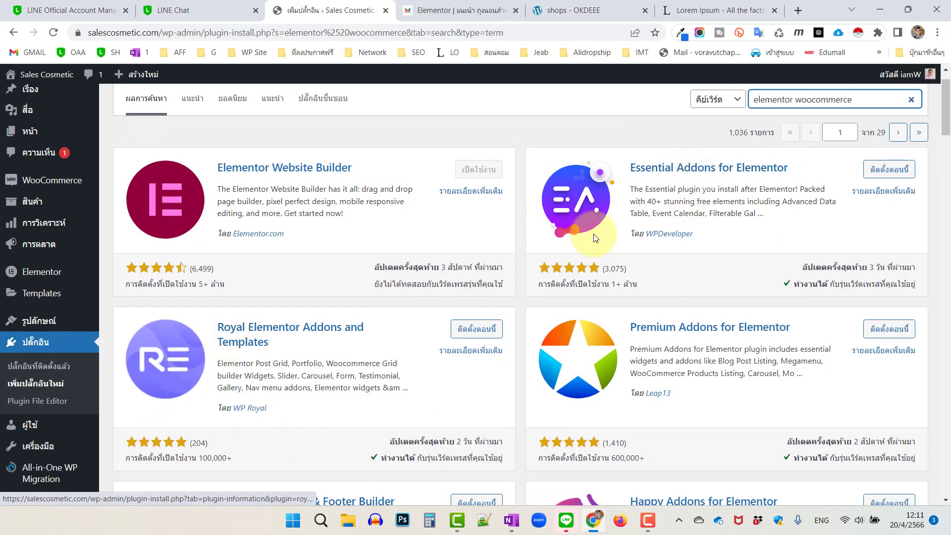
{"action": "scroll", "coordinate": [446, 342], "scroll_direction": "down", "scroll_amount": 2}
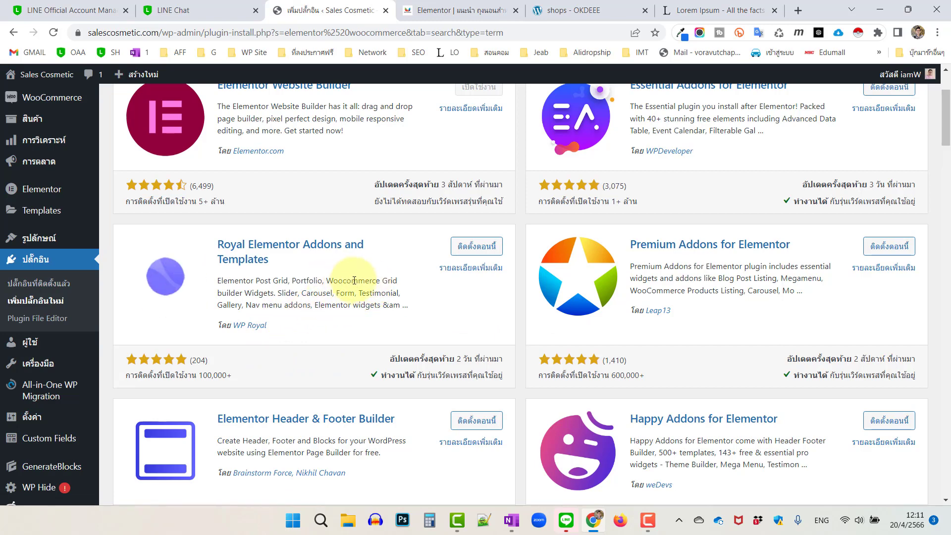
{"action": "left_click", "coordinate": [474, 248]}
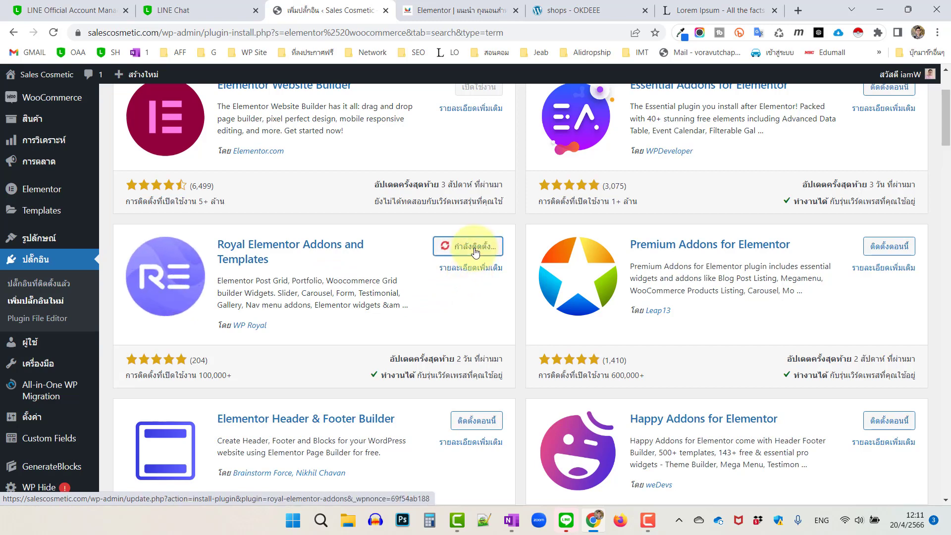
Open the details of Royal Elementor Addons and Templates and read through its description and widget list.
{"action": "left_click", "coordinate": [474, 272]}
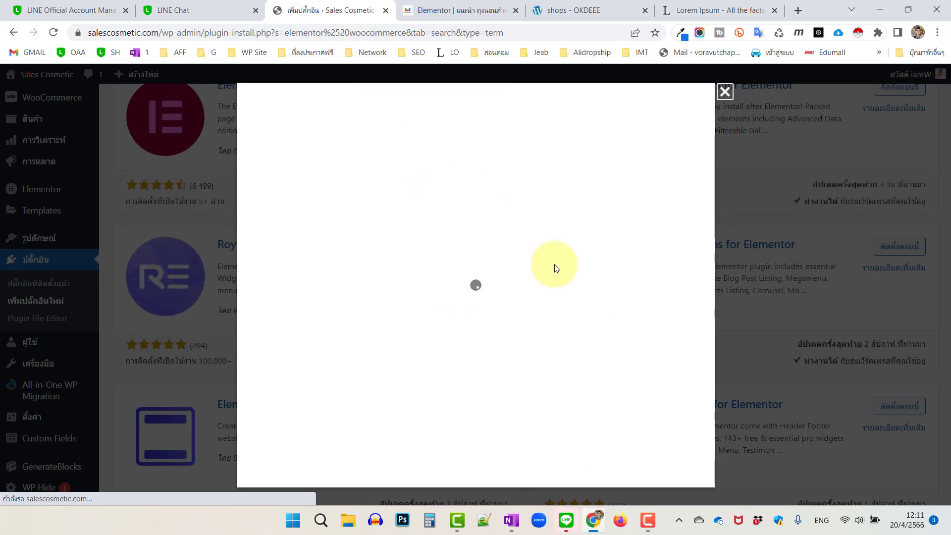
{"action": "scroll", "coordinate": [389, 288], "scroll_direction": "down", "scroll_amount": 6}
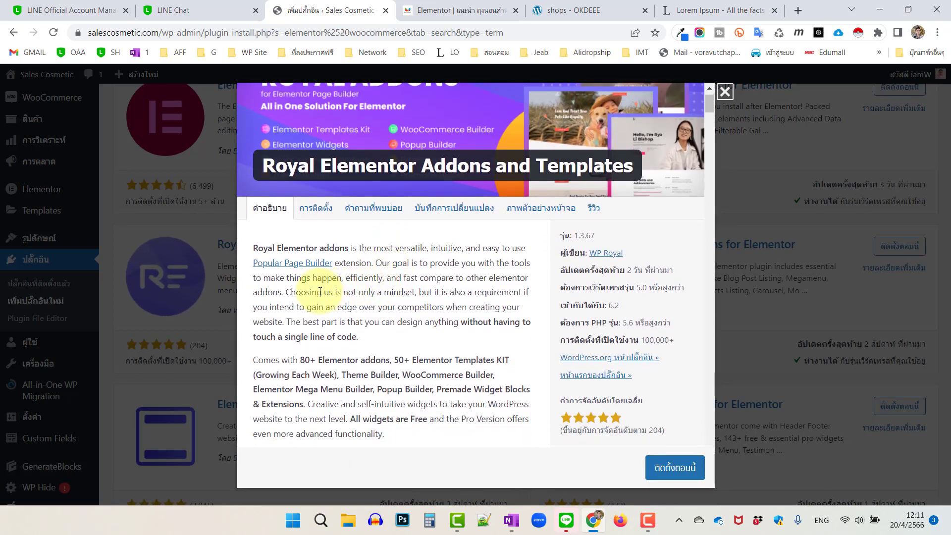
{"action": "scroll", "coordinate": [439, 300], "scroll_direction": "down", "scroll_amount": 3}
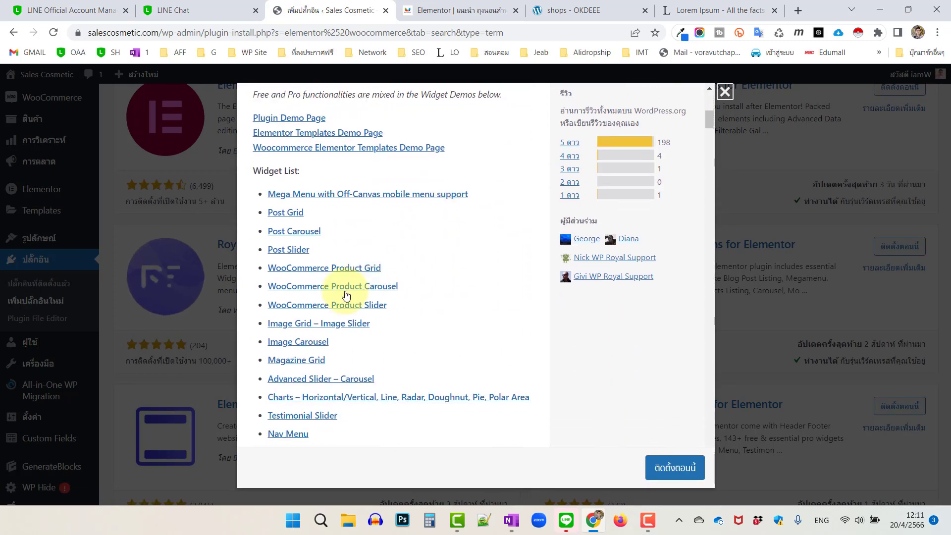
Open the WooCommerce Product Grid demo from the widget list and examine the prebuilt WooCommerce grid examples.
{"action": "left_click", "coordinate": [352, 243]}
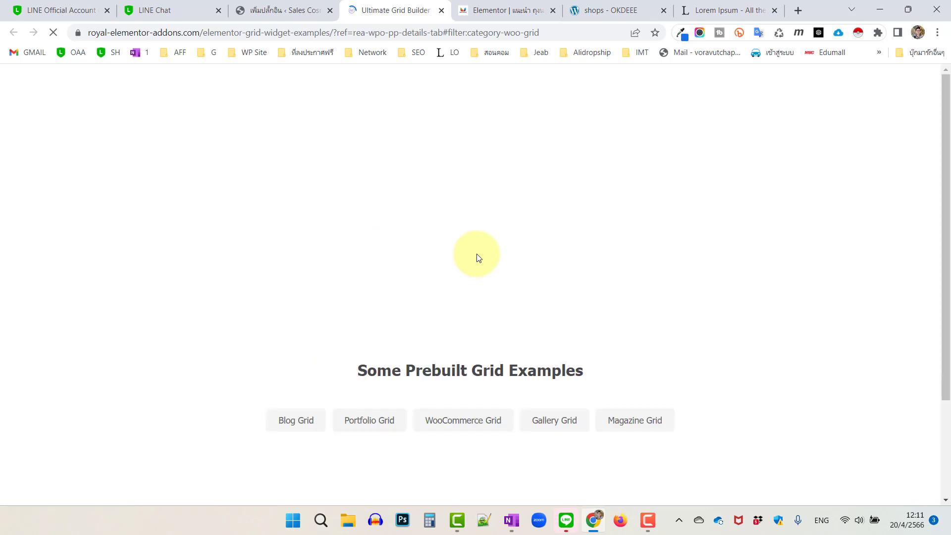
{"action": "scroll", "coordinate": [684, 238], "scroll_direction": "down", "scroll_amount": 3}
{"action": "scroll", "coordinate": [663, 250], "scroll_direction": "down", "scroll_amount": 1}
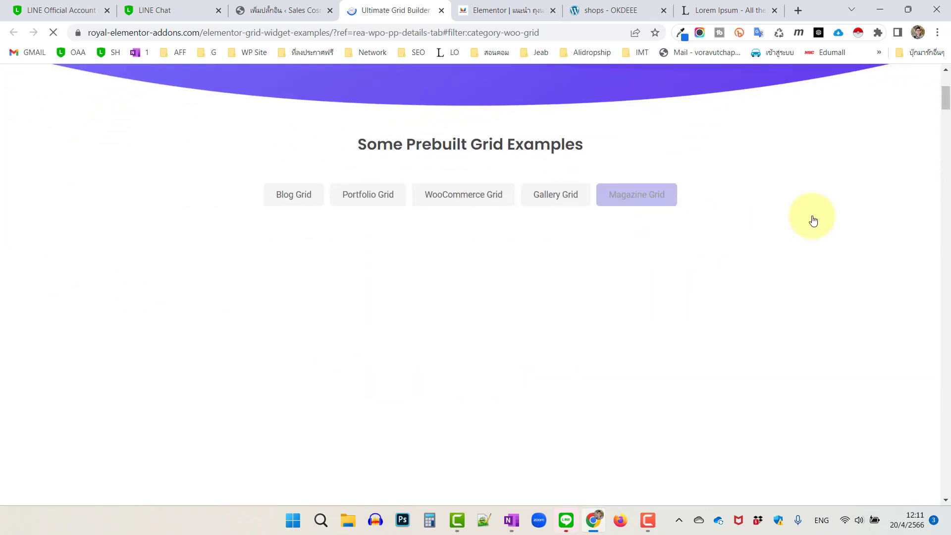
{"action": "scroll", "coordinate": [378, 302], "scroll_direction": "down", "scroll_amount": 1}
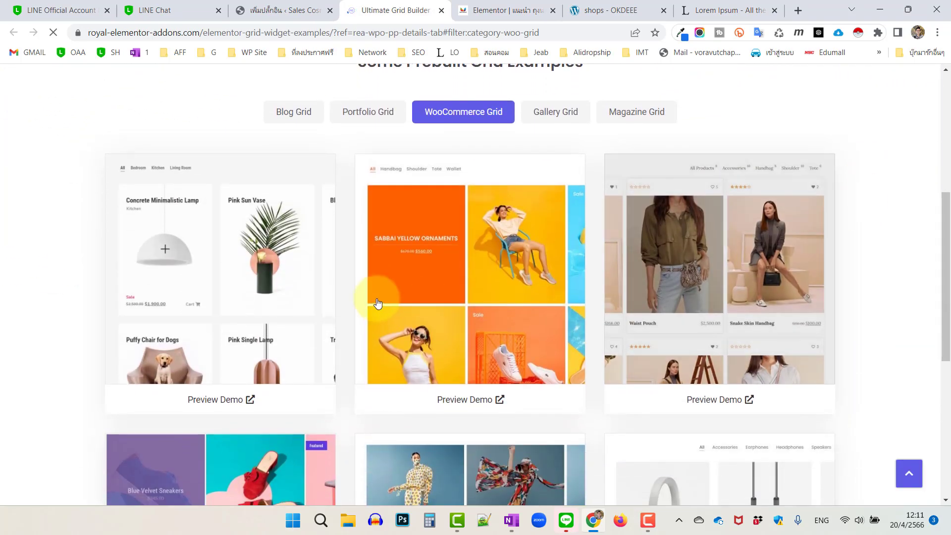
{"action": "scroll", "coordinate": [585, 278], "scroll_direction": "down", "scroll_amount": 4}
{"action": "scroll", "coordinate": [501, 297], "scroll_direction": "down", "scroll_amount": 2}
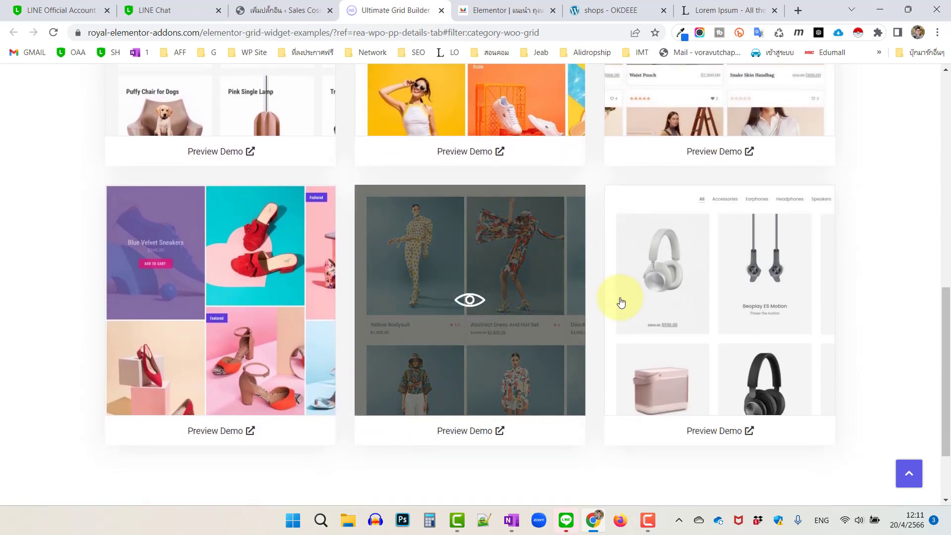
{"action": "scroll", "coordinate": [480, 215], "scroll_direction": "up", "scroll_amount": 3}
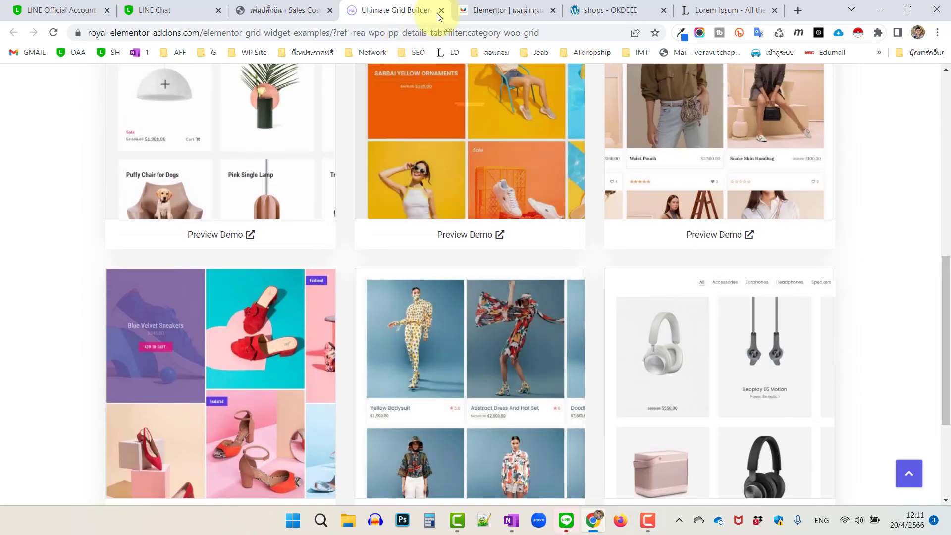
Return from the grid demo to the plugin results and activate Royal Elementor Addons and Templates, skipping its update notification opt-in.
{"action": "left_click", "coordinate": [441, 10]}
{"action": "scroll", "coordinate": [594, 278], "scroll_direction": "up", "scroll_amount": 5}
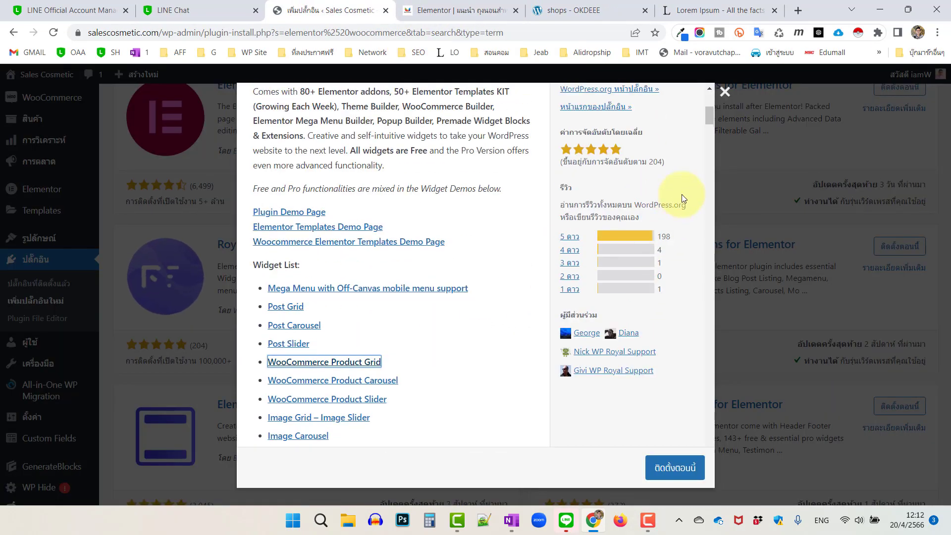
{"action": "left_click", "coordinate": [725, 92]}
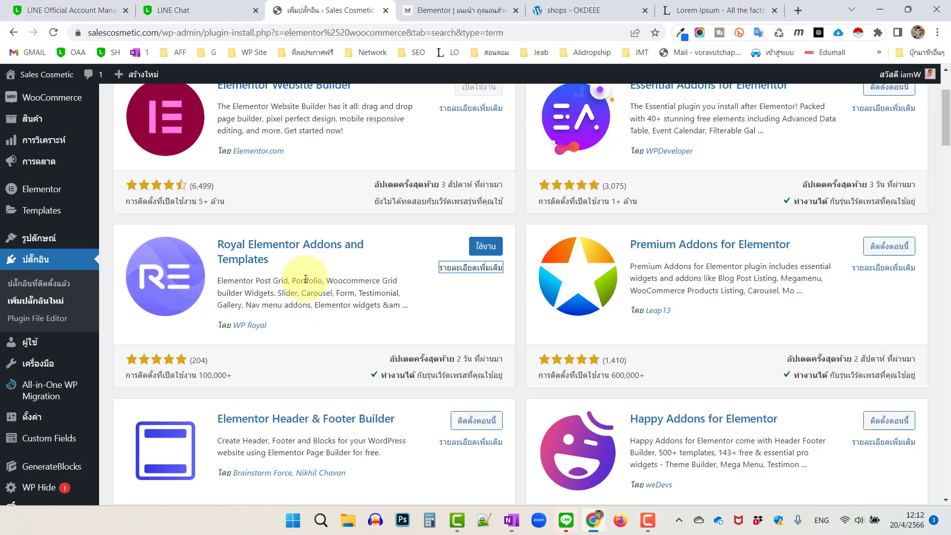
{"action": "left_click", "coordinate": [485, 249]}
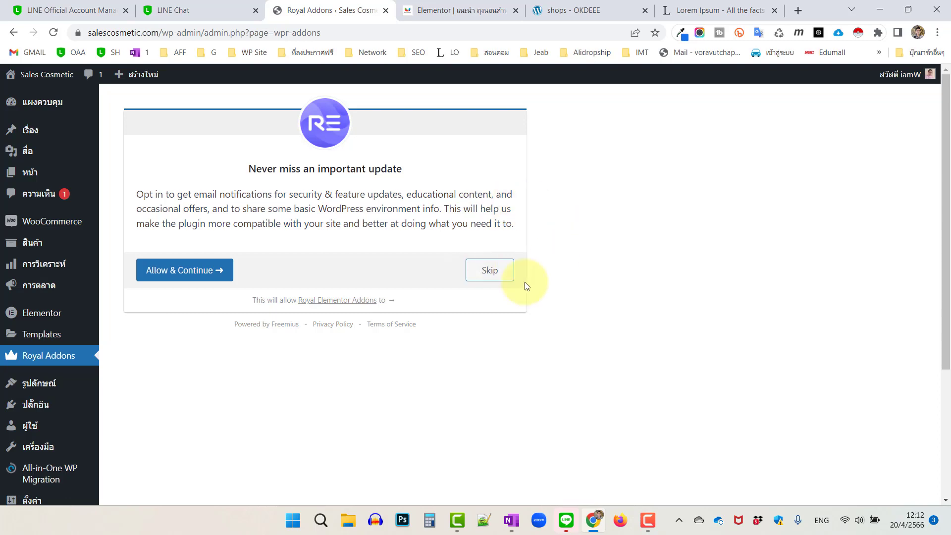
{"action": "left_click", "coordinate": [500, 269]}
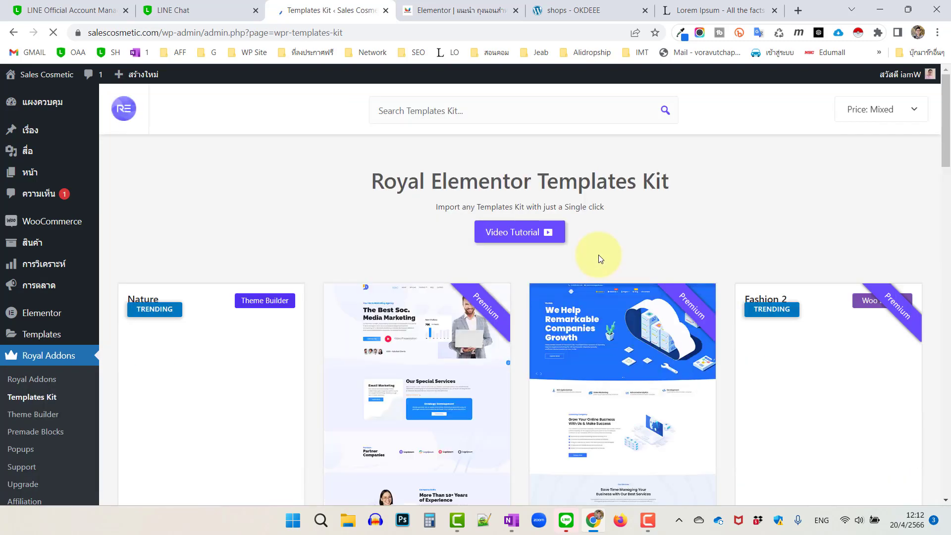
Look through the available Royal Elementor Templates Kit designs, including the Theme Builder and Woo Builder kits.
{"action": "scroll", "coordinate": [743, 198], "scroll_direction": "down", "scroll_amount": 8}
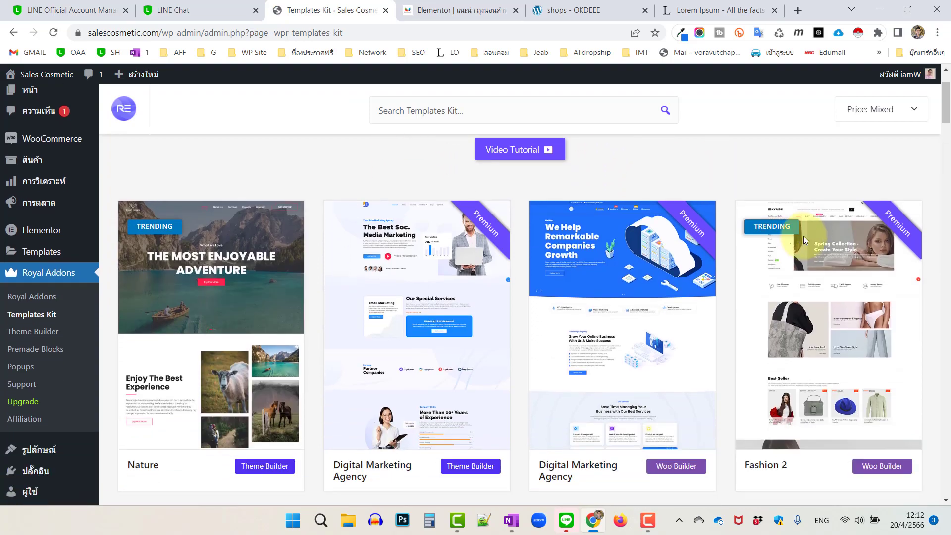
{"action": "scroll", "coordinate": [800, 247], "scroll_direction": "down", "scroll_amount": 9}
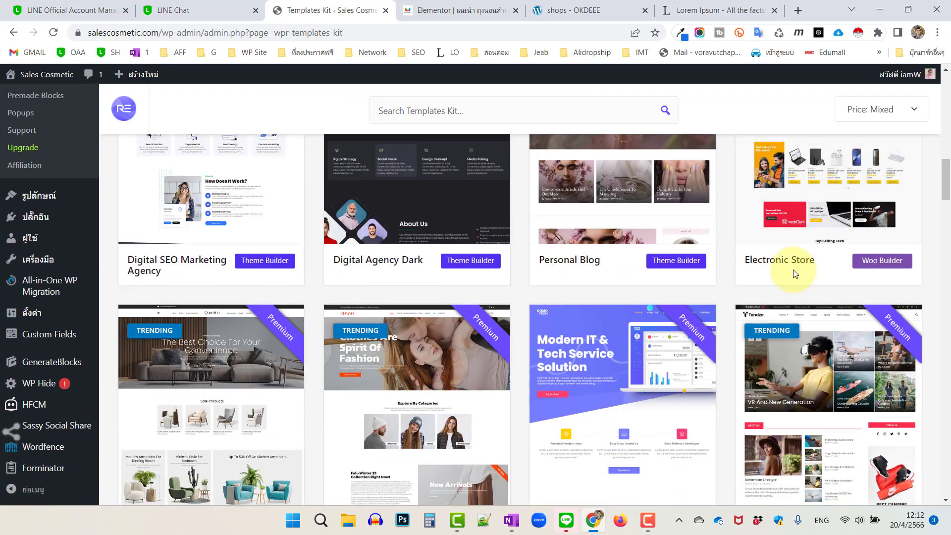
{"action": "scroll", "coordinate": [698, 284], "scroll_direction": "up", "scroll_amount": 10}
{"action": "scroll", "coordinate": [701, 281], "scroll_direction": "up", "scroll_amount": 5}
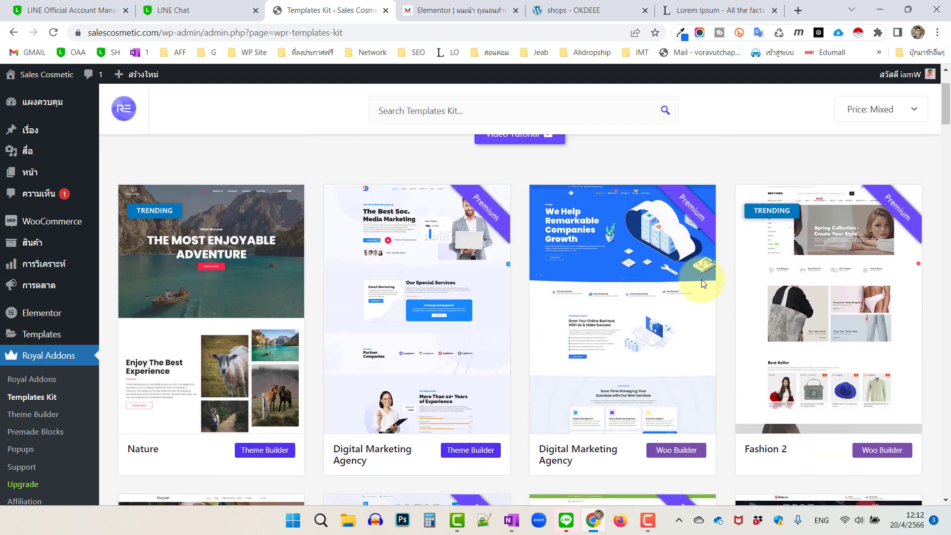